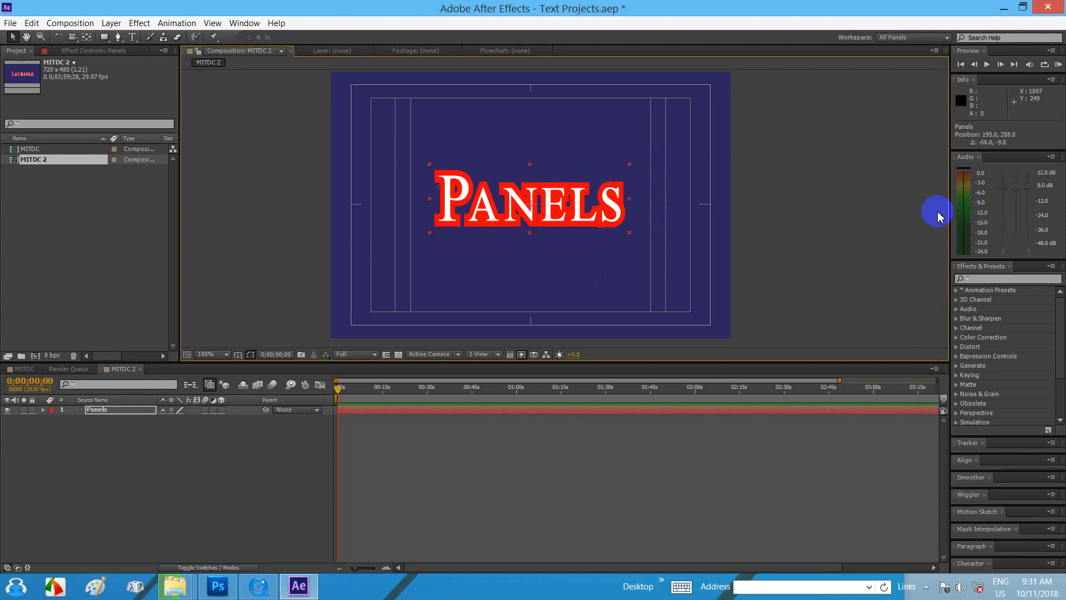
- Switch the workspace to Standard and return it to All Panels
left_click(906, 38)
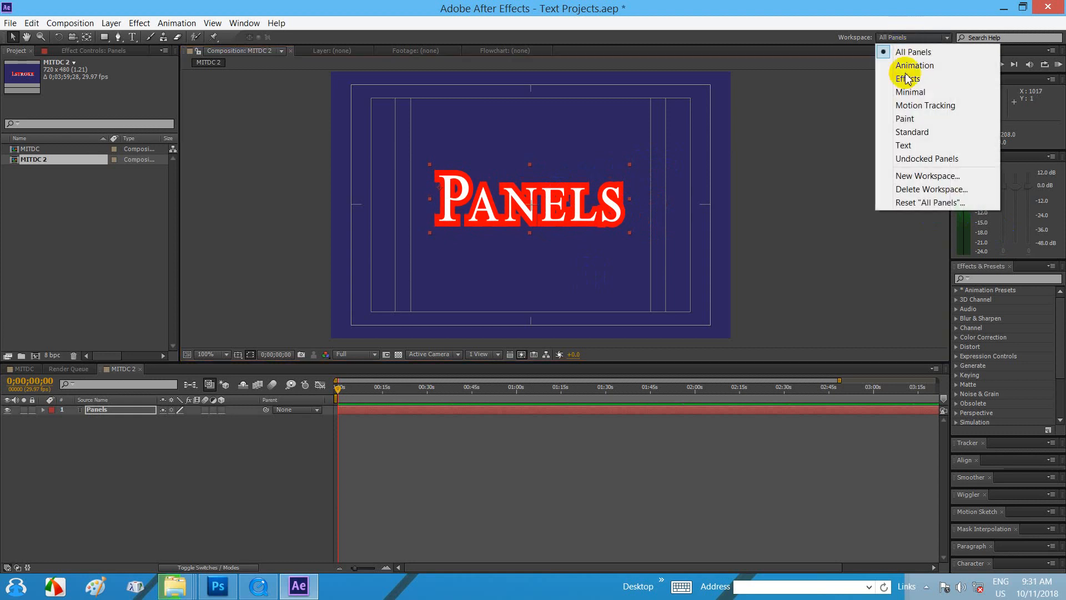
left_click(921, 132)
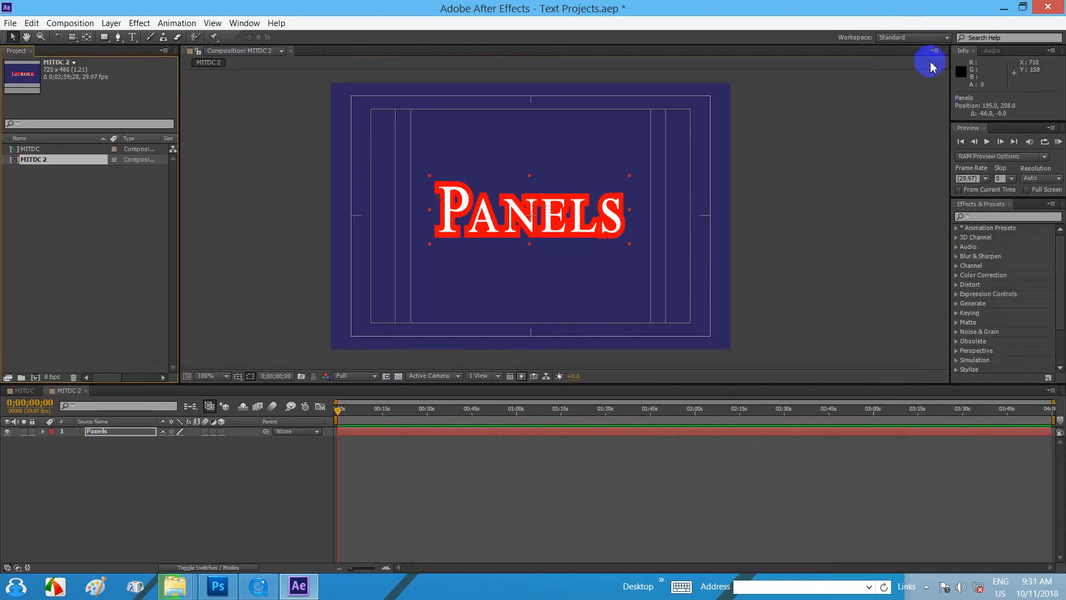
left_click(906, 38)
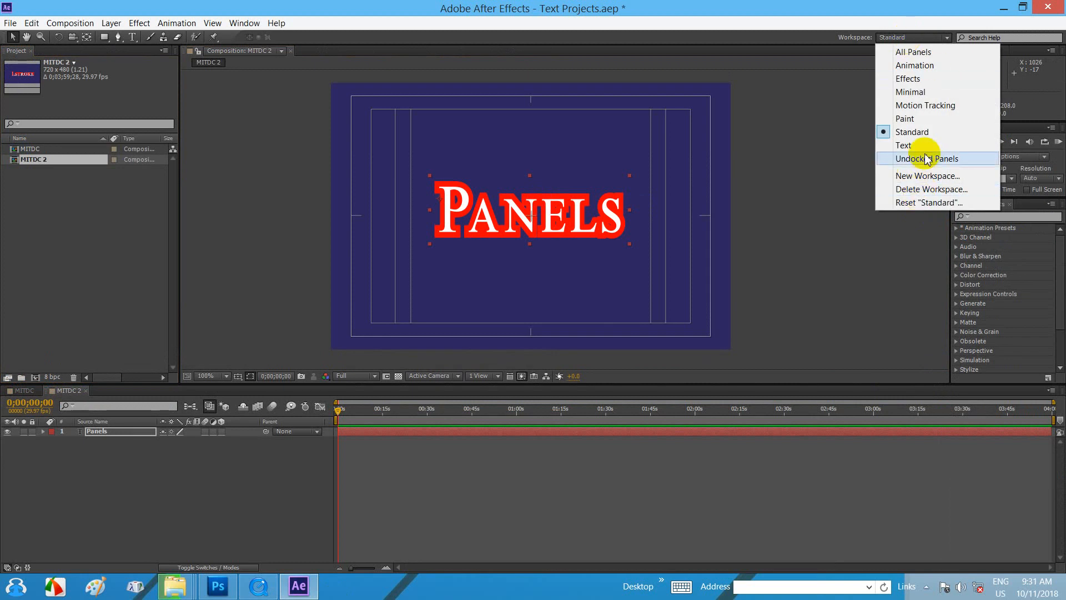
left_click(917, 55)
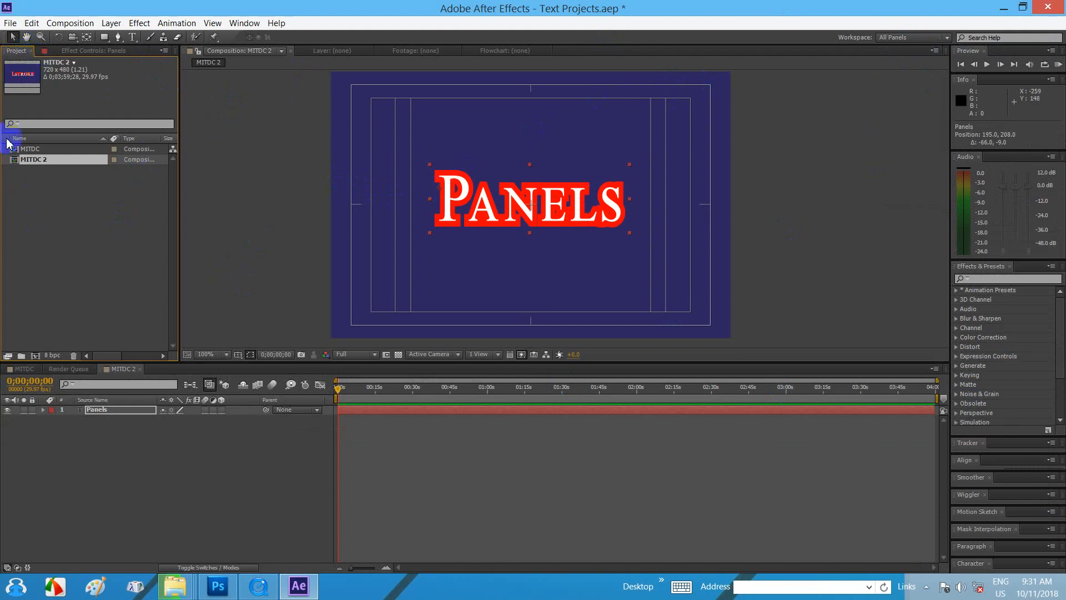
- Close the Project panel and restore it from the list of available panels
left_click(32, 50)
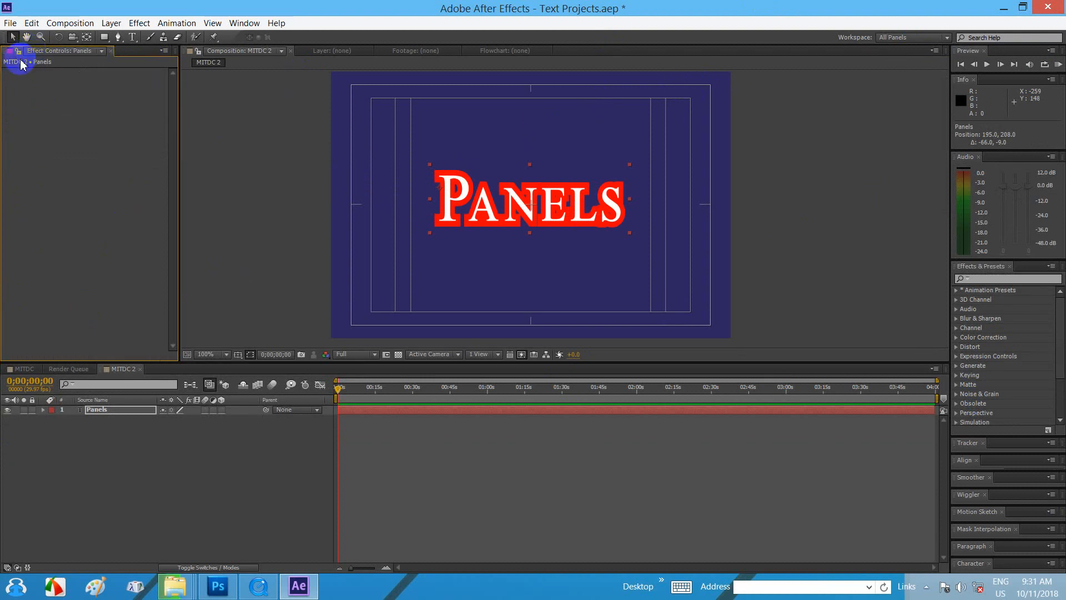
left_click(243, 23)
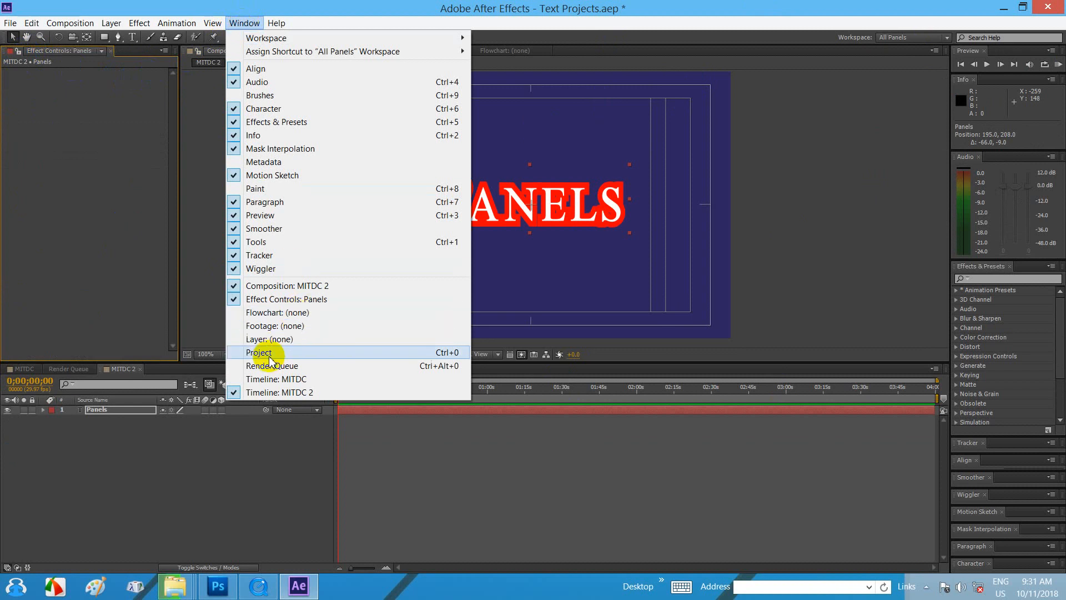
left_click(453, 353)
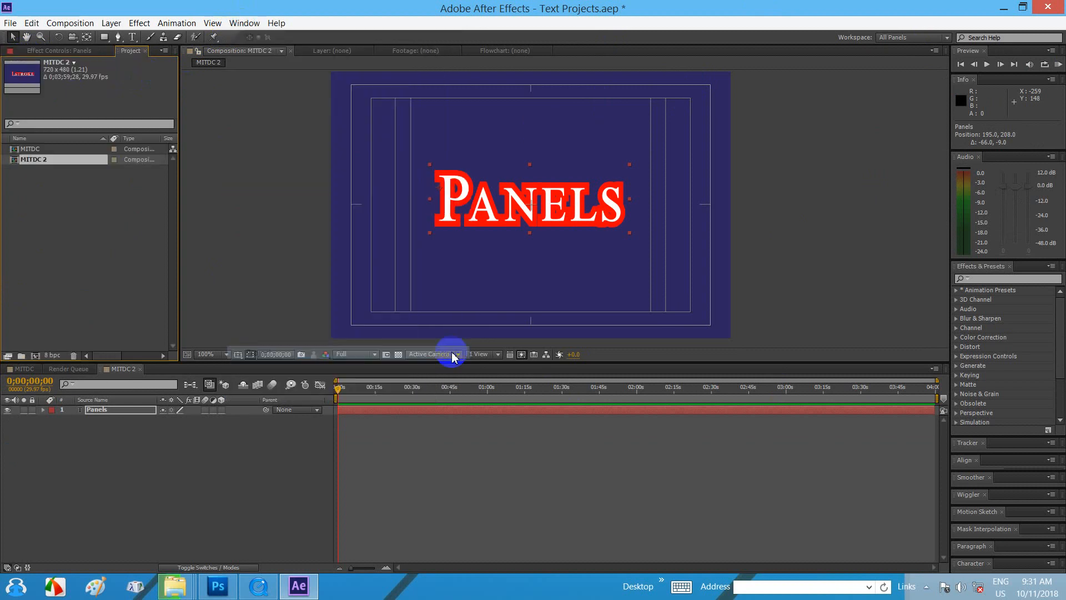
- Close and reopen the Project panel two more times, and place its tab ahead of Effect Controls
left_click(32, 60)
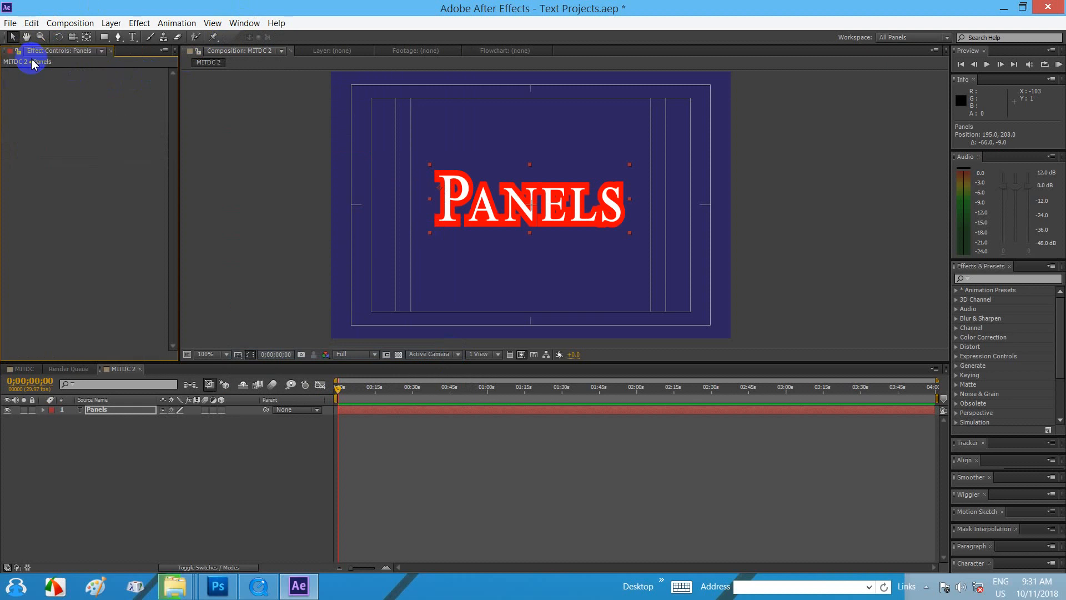
key("ctrl+0")
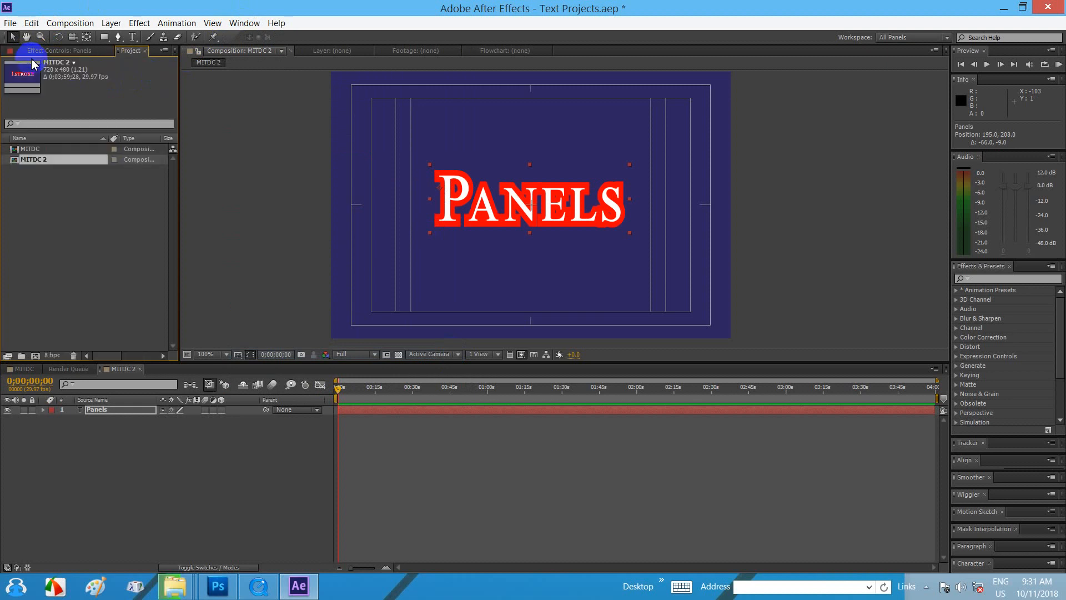
left_click(32, 58)
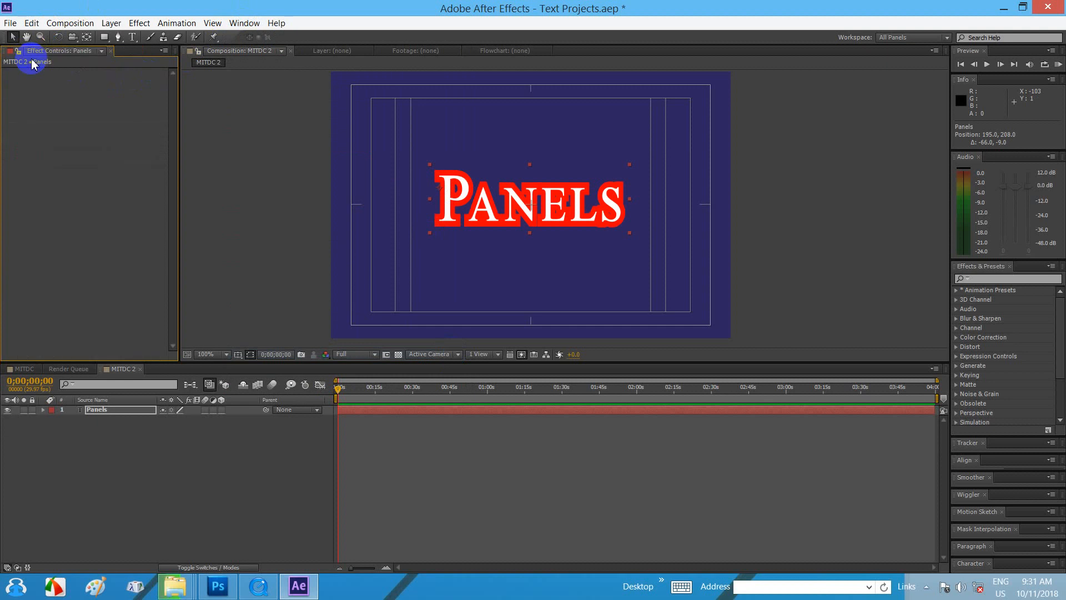
key("ctrl+0")
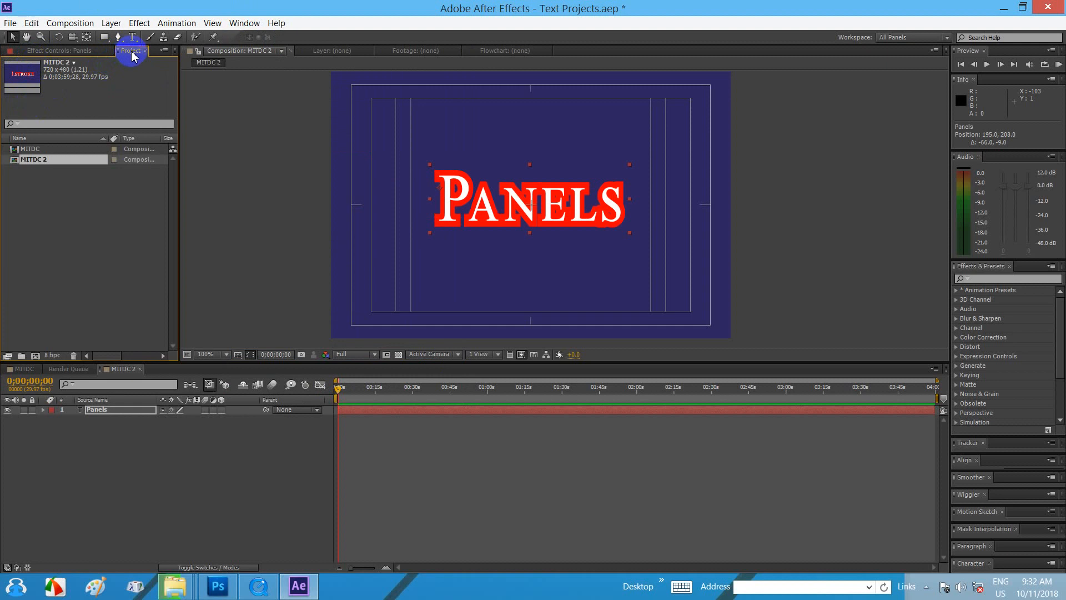
left_click_drag(133, 55, 20, 56)
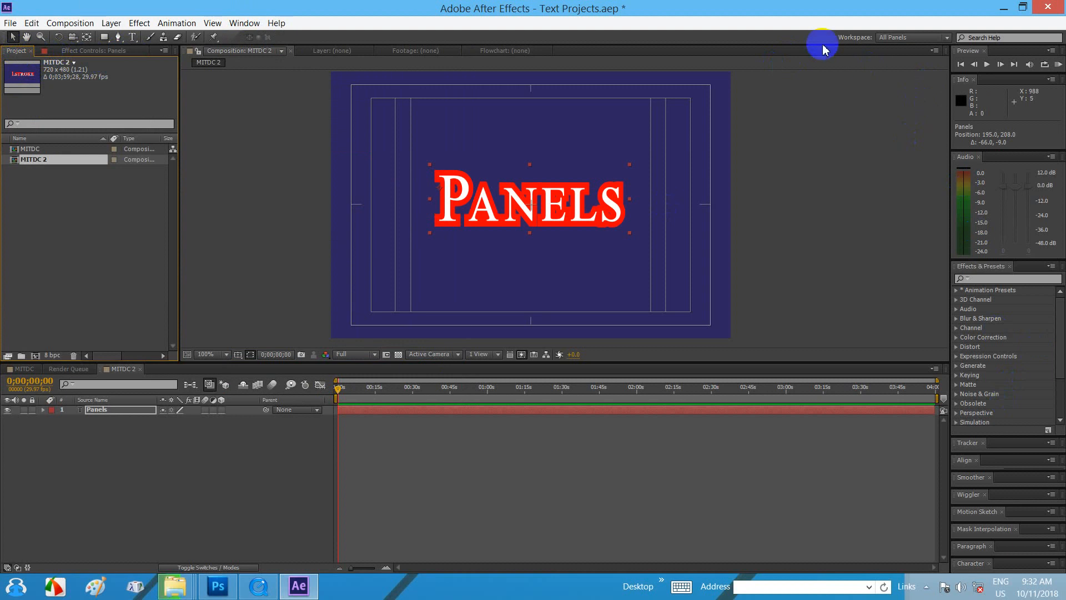
- Switch the workspace from All Panels to Standard and on to Text
left_click(909, 39)
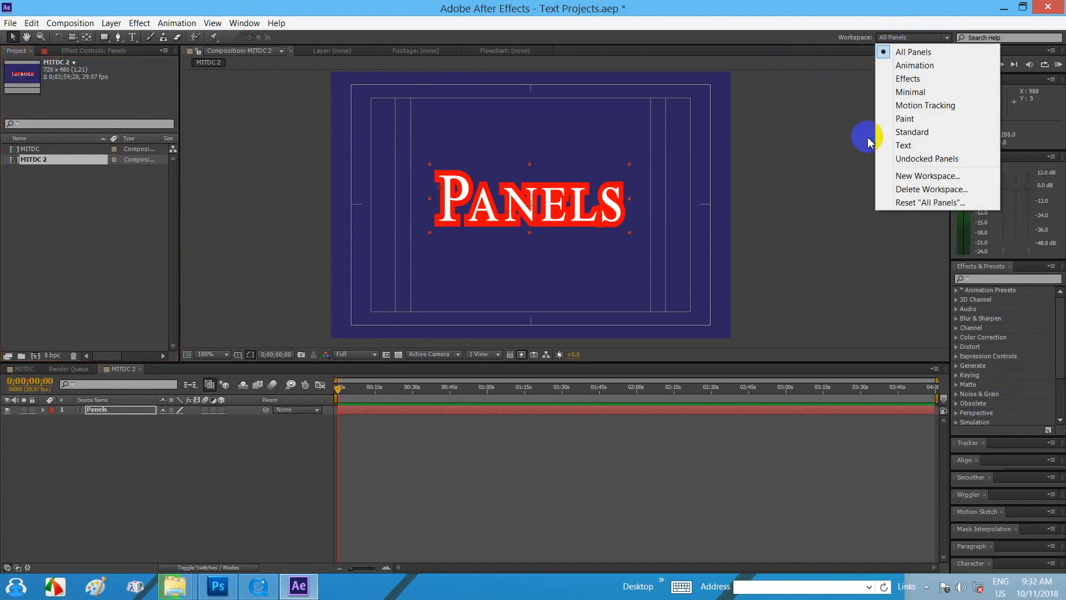
left_click(913, 133)
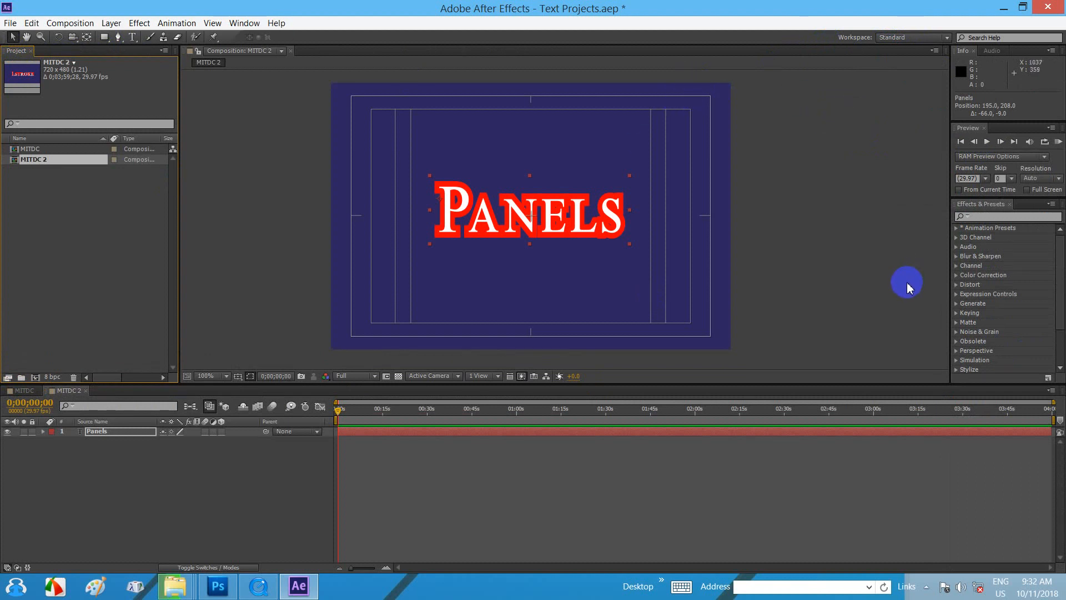
left_click(924, 39)
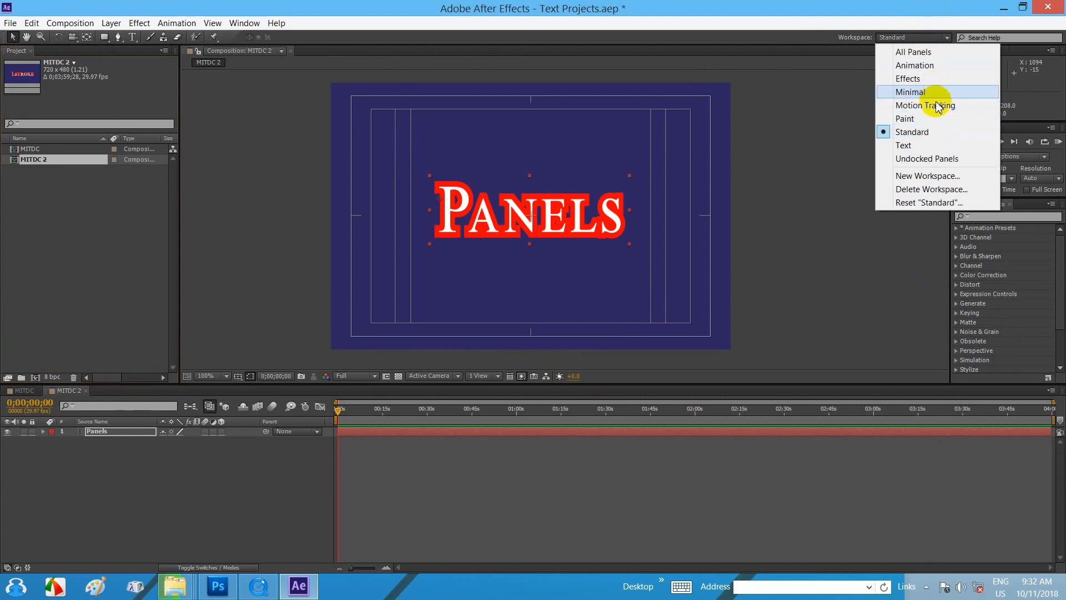
left_click(917, 147)
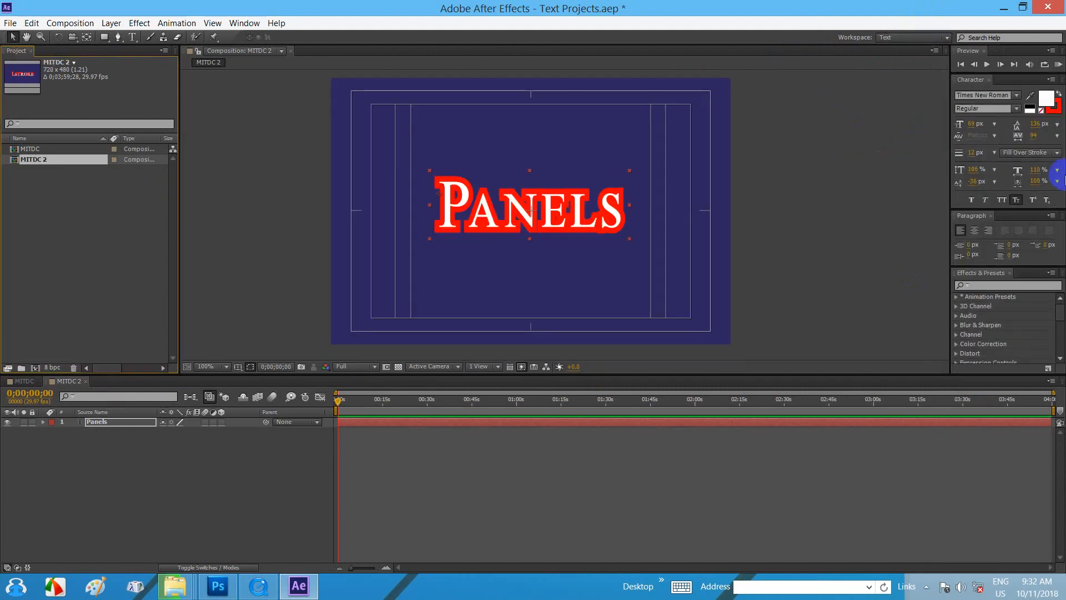
- Switch the workspace to Animation and on to Effects
left_click(899, 37)
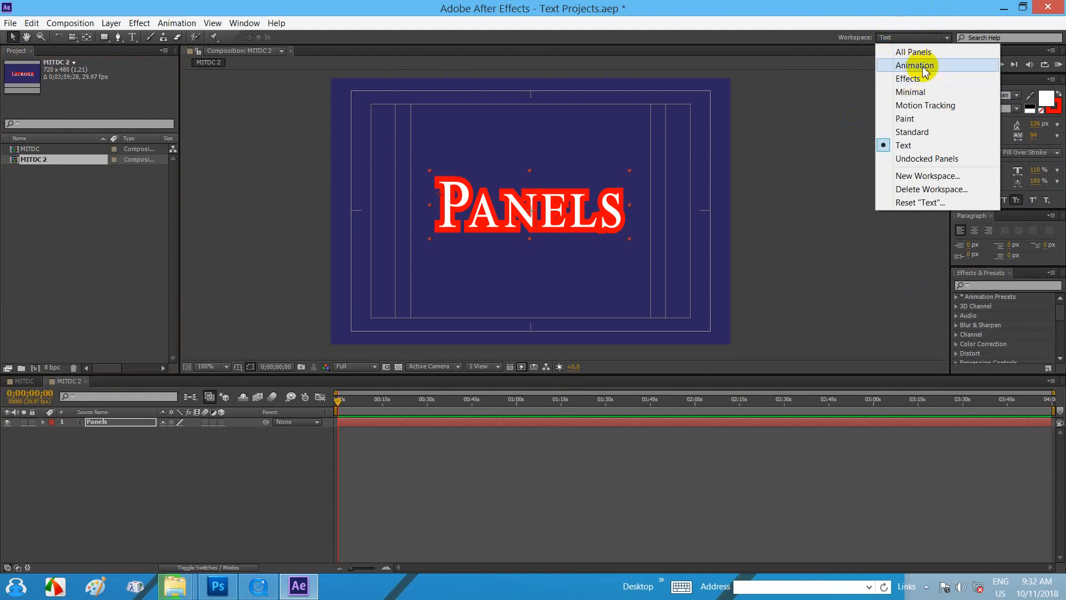
left_click(917, 67)
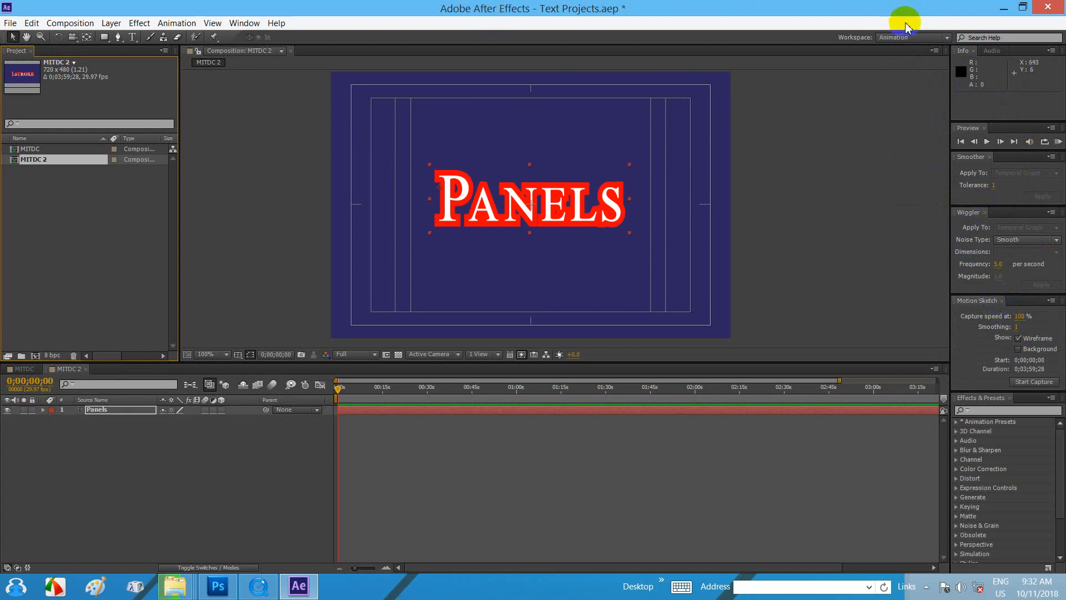
left_click(908, 39)
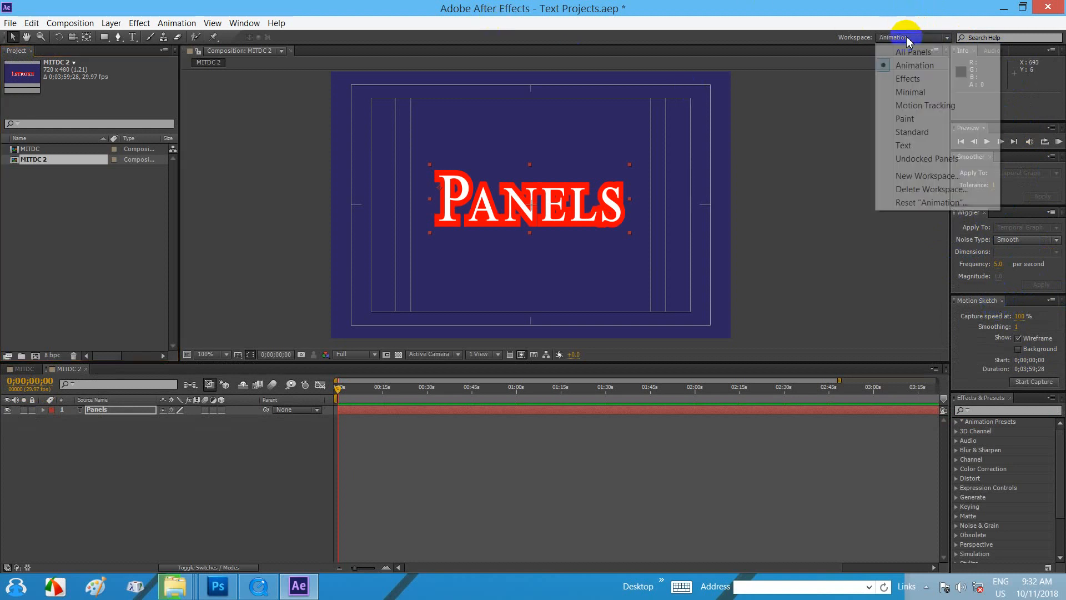
left_click(930, 80)
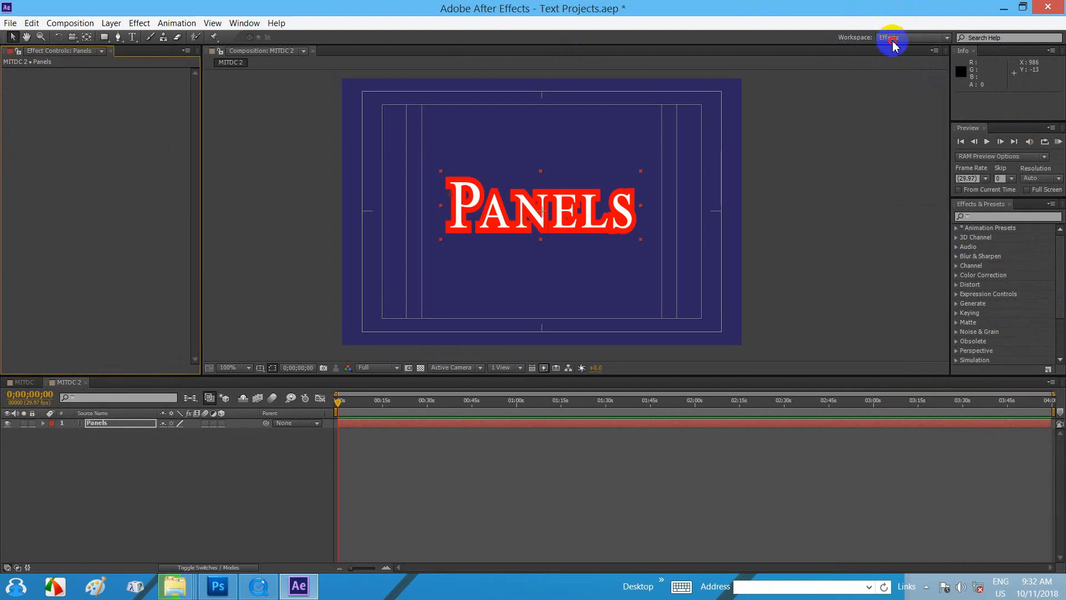
- Switch to the Minimal workspace and inspect the Panels text in the enlarged composition view
left_click(894, 39)
left_click(911, 92)
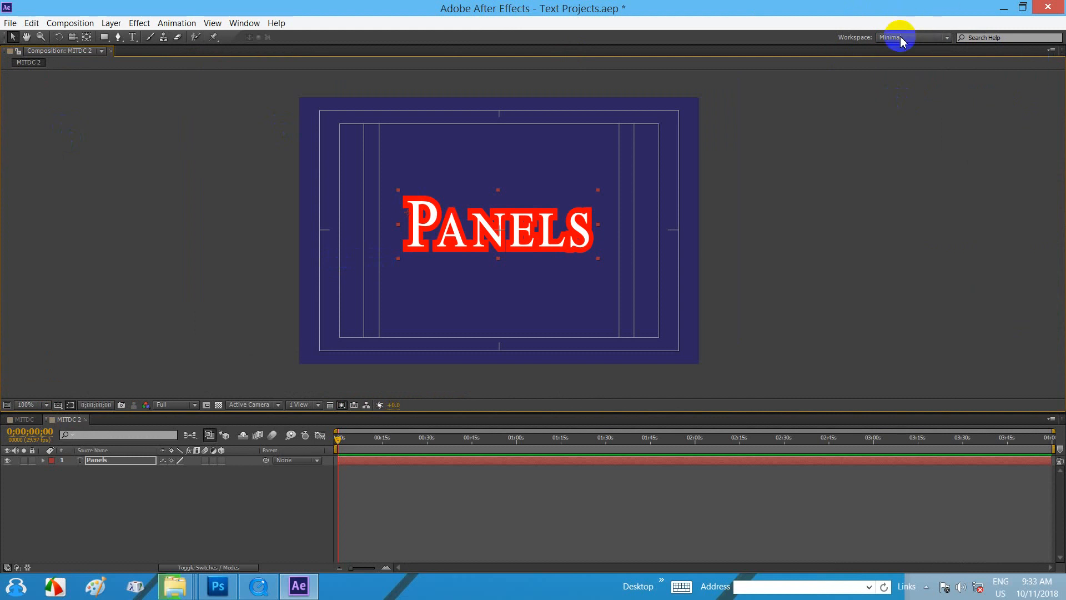
scroll(539, 200, "up", 1)
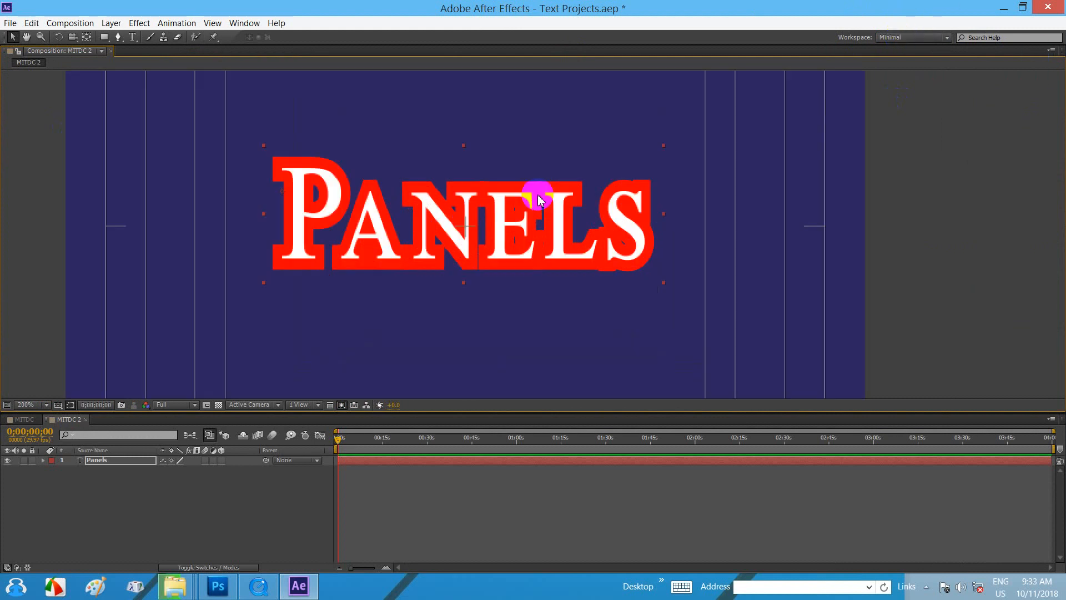
scroll(465, 264, "down", 3)
scroll(516, 228, "down", 2)
left_click_drag(531, 151, 524, 245)
scroll(524, 245, "up", 1)
left_click_drag(527, 288, 559, 187)
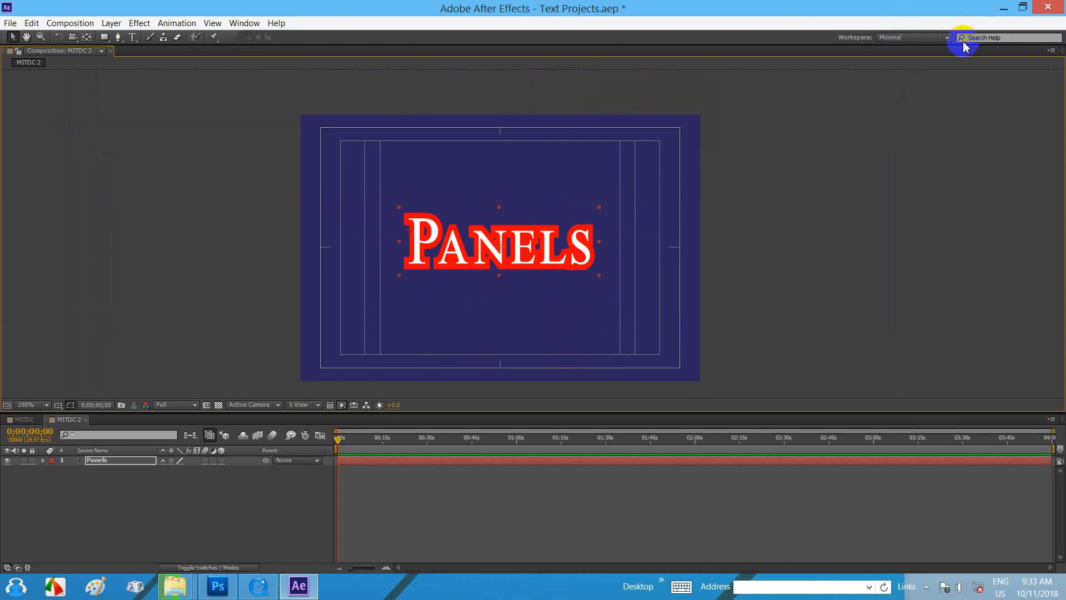
- Switch the workspace to Motion Tracking and on to Paint
left_click(918, 38)
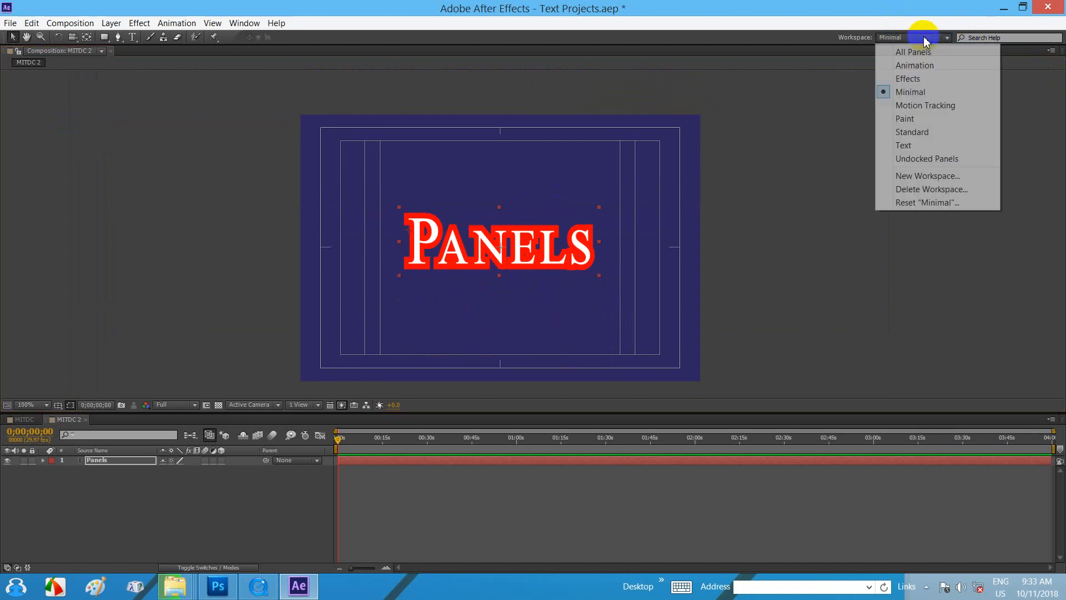
left_click(926, 106)
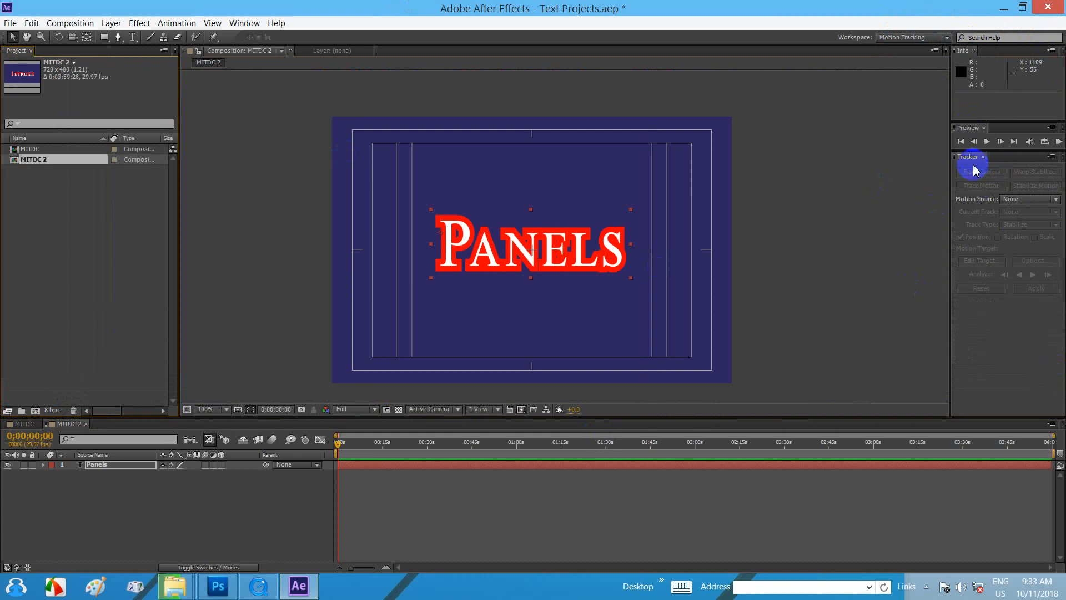
left_click(925, 37)
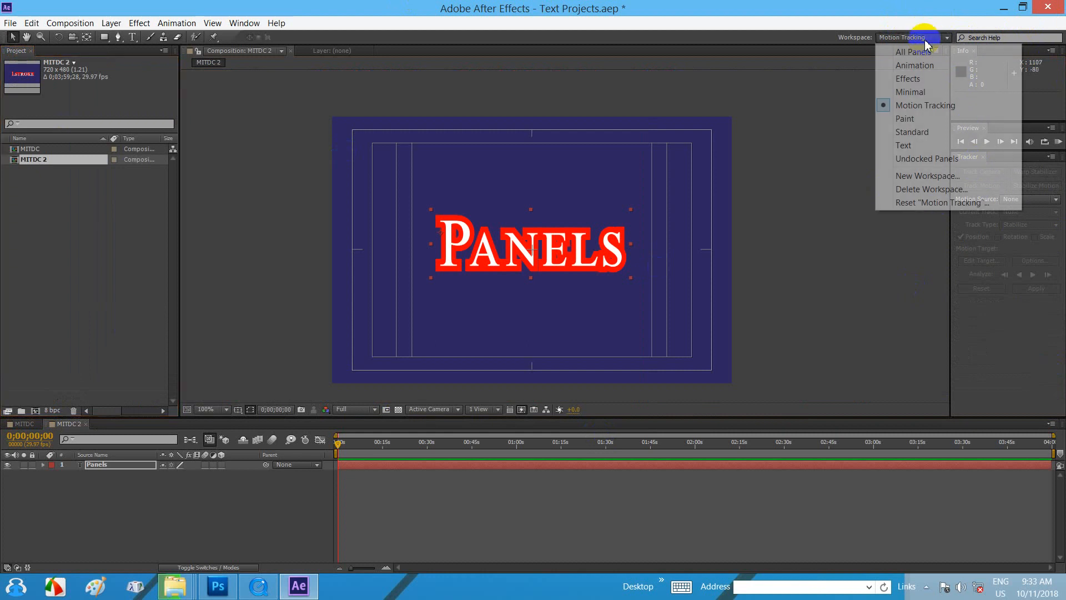
left_click(908, 119)
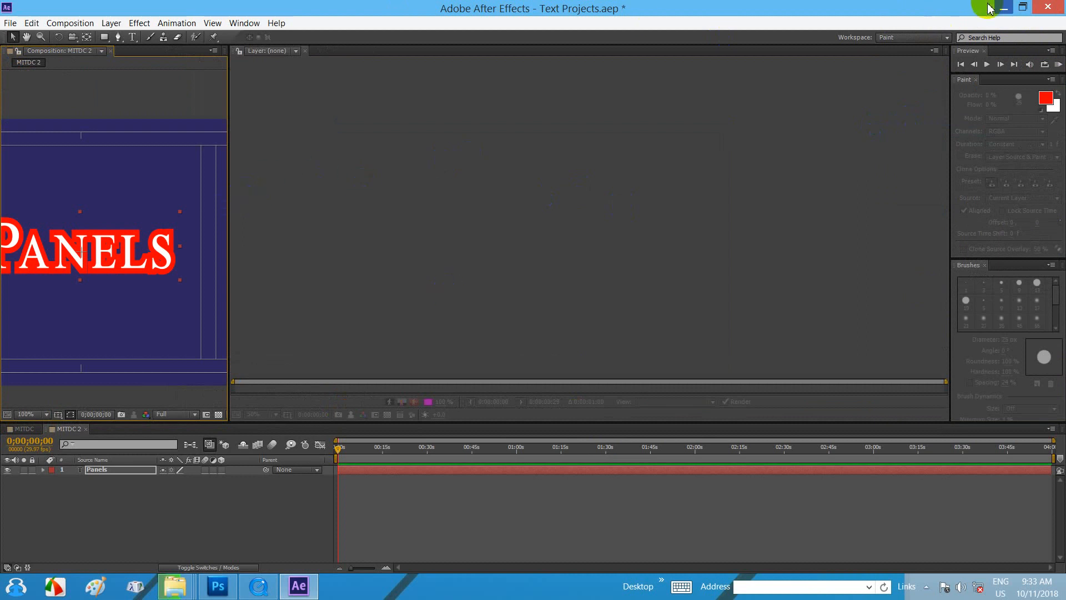
- Switch the workspace from Paint to Standard and on to Text
left_click(887, 38)
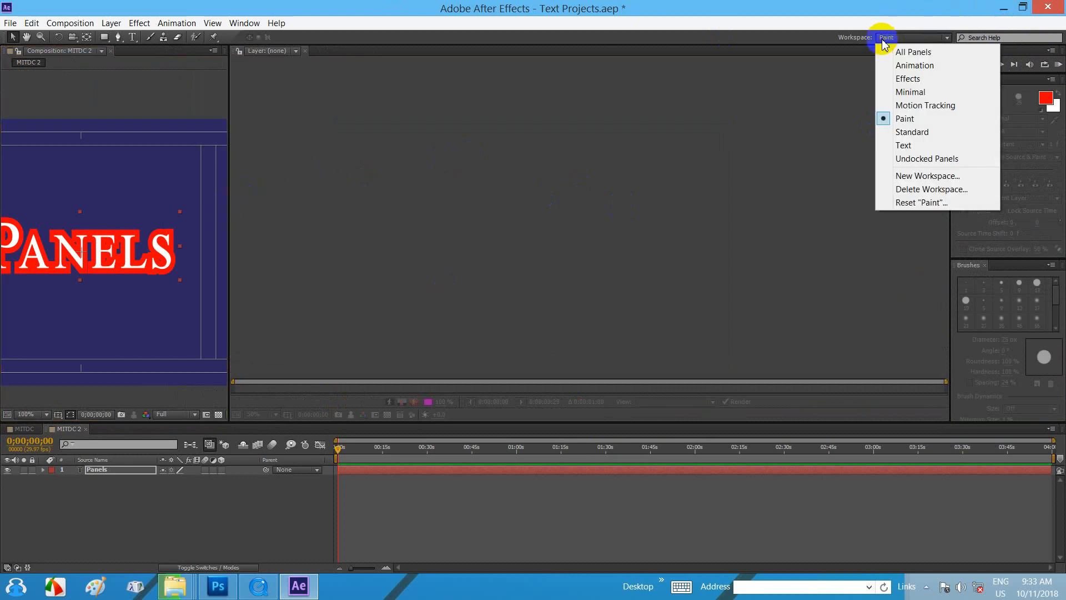
left_click(928, 132)
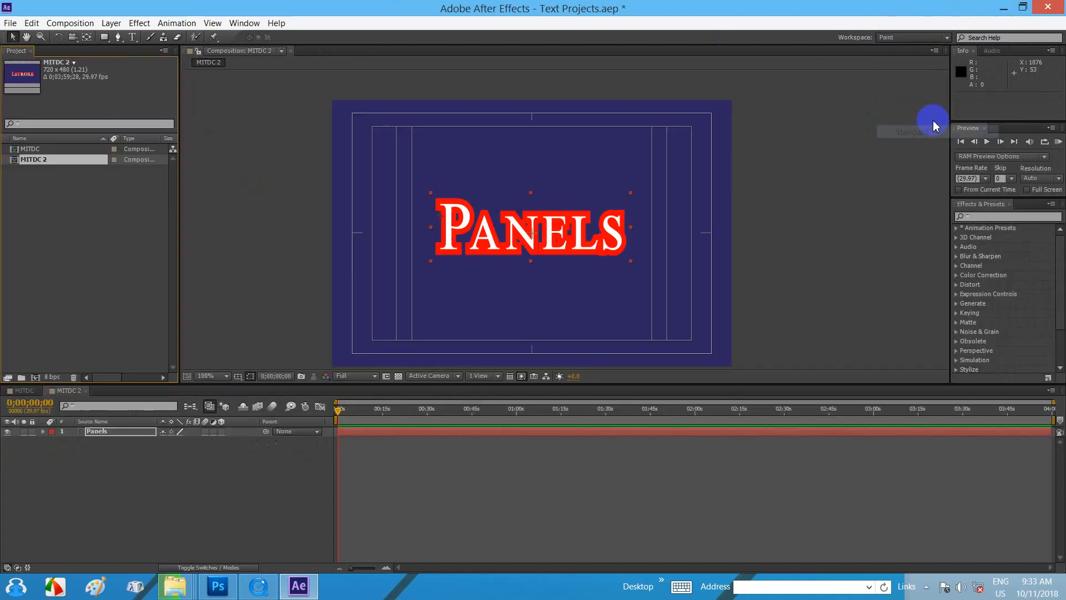
left_click(888, 37)
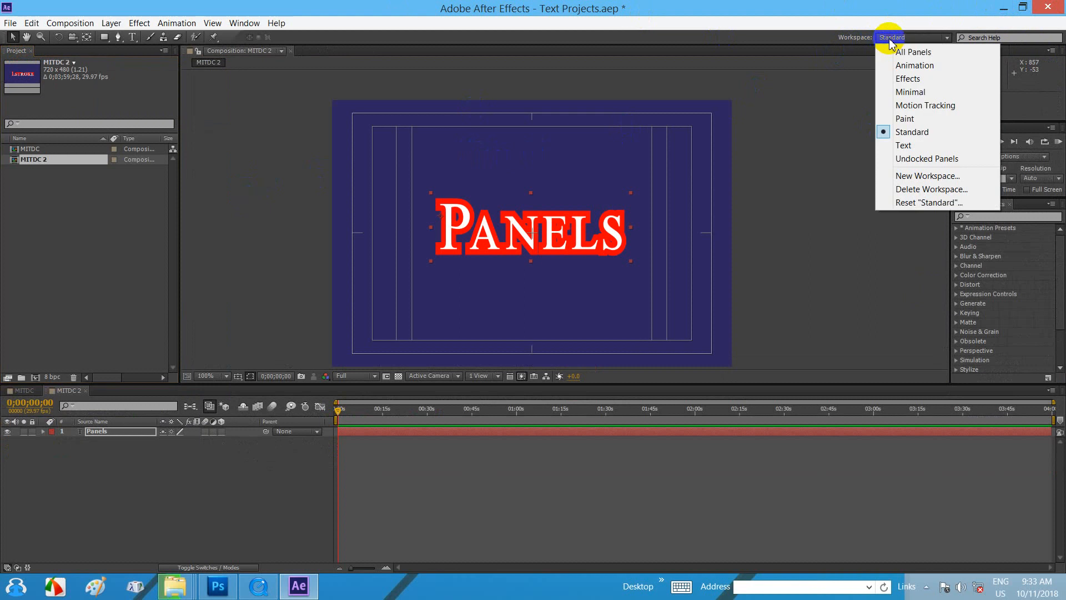
left_click(903, 145)
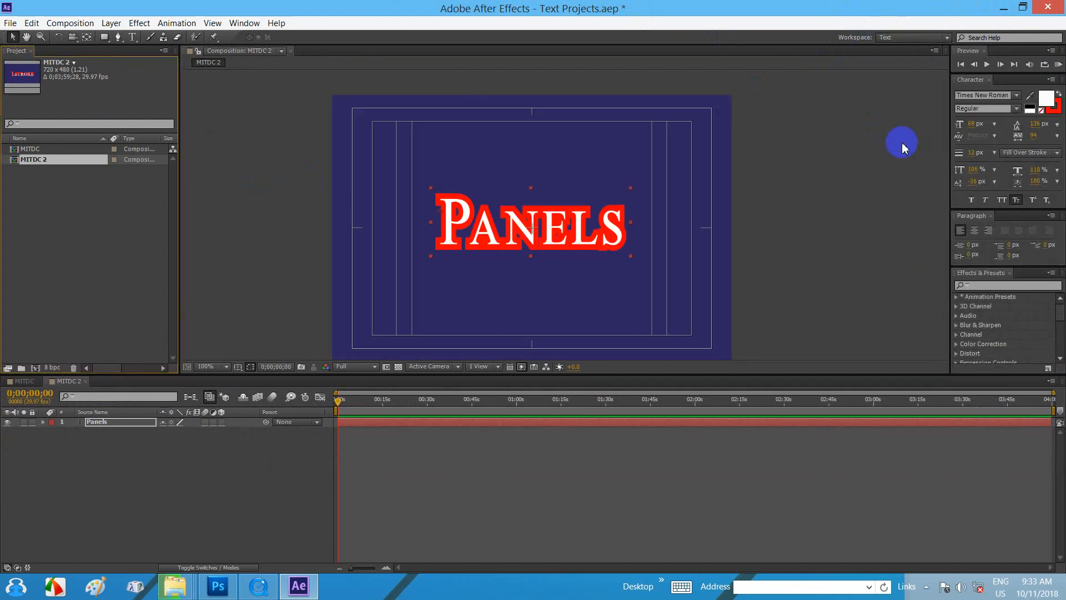
- Switch to the Undocked Panels workspace and move the floating Info, Preview and Effects & Presets panels clear of the composition image
left_click(902, 39)
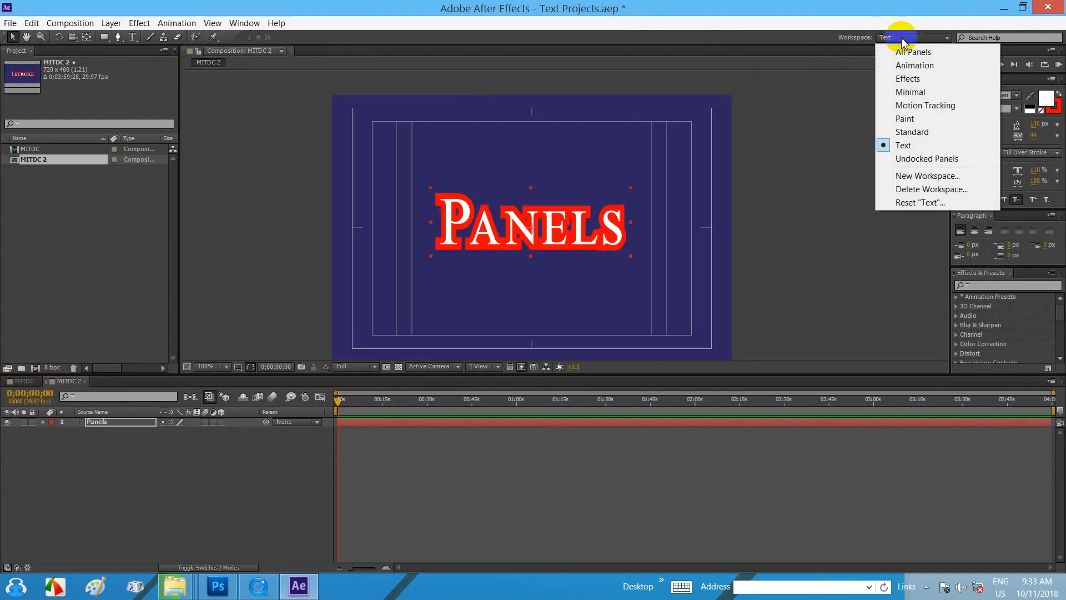
left_click(923, 160)
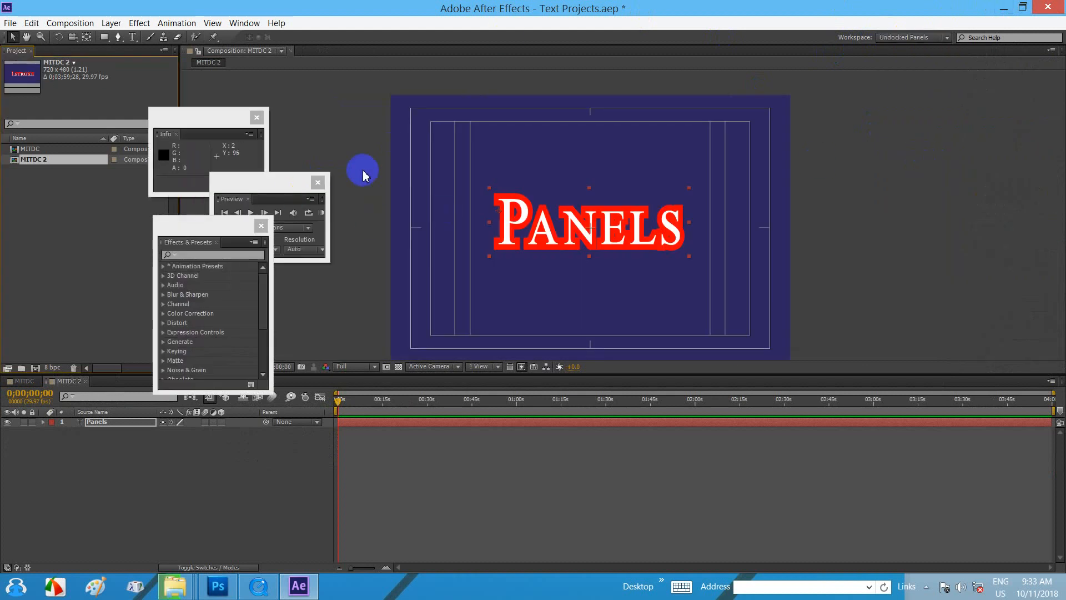
left_click_drag(191, 118, 738, 107)
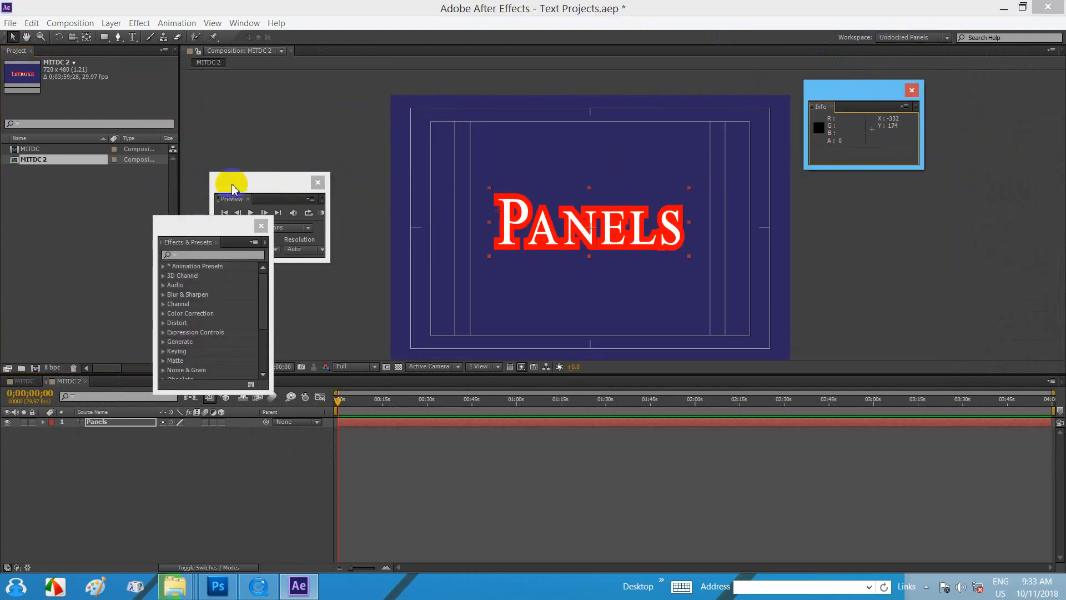
left_click_drag(232, 189, 984, 83)
left_click_drag(240, 224, 1019, 184)
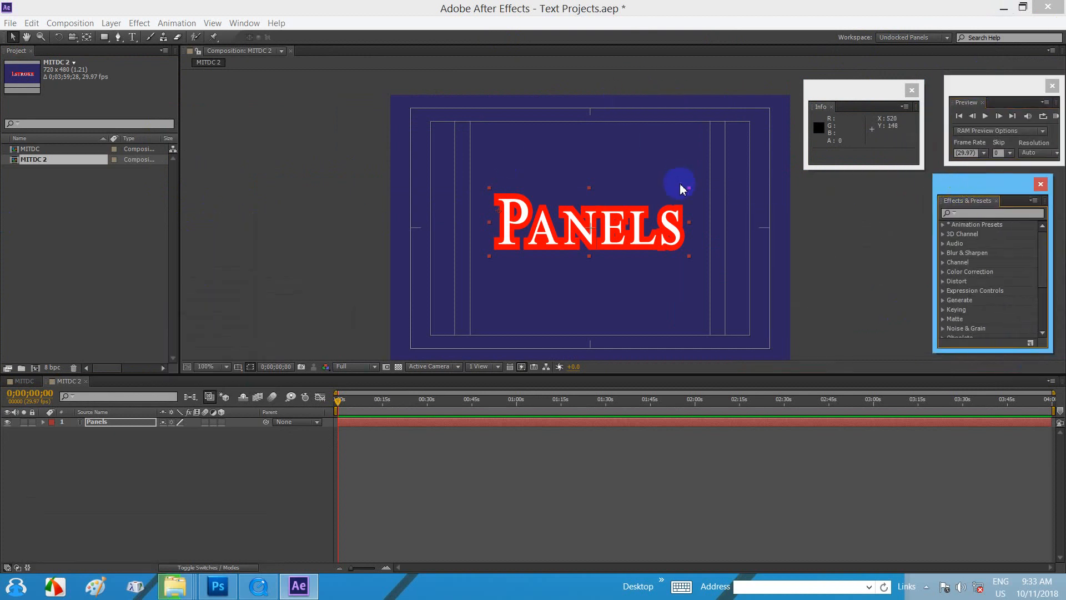
- Reset the Undocked Panels workspace to its default layout and switch to the Standard workspace
left_click(924, 38)
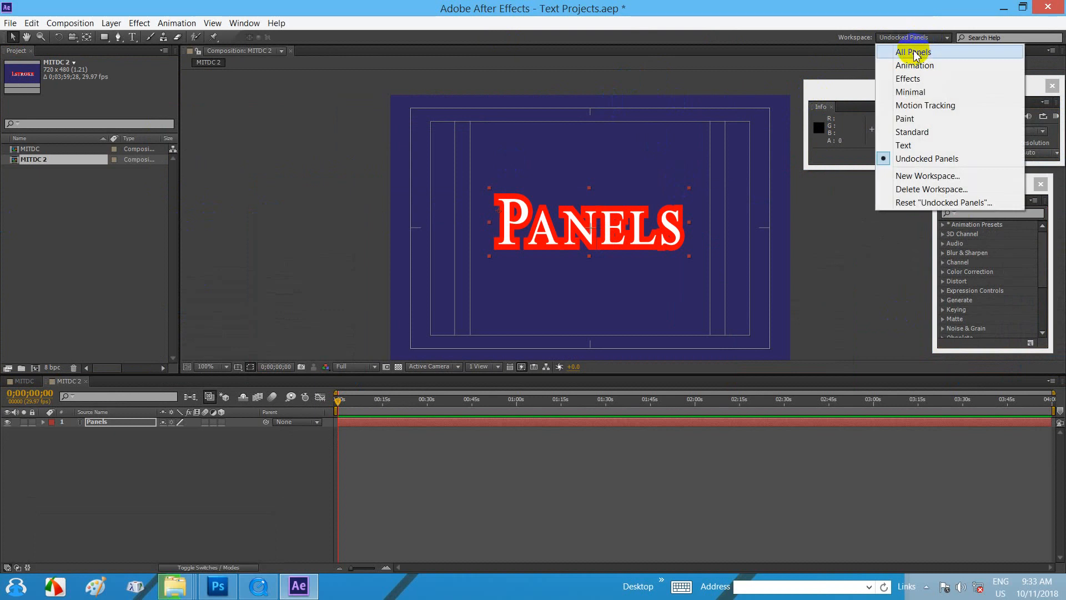
left_click(920, 204)
left_click(575, 306)
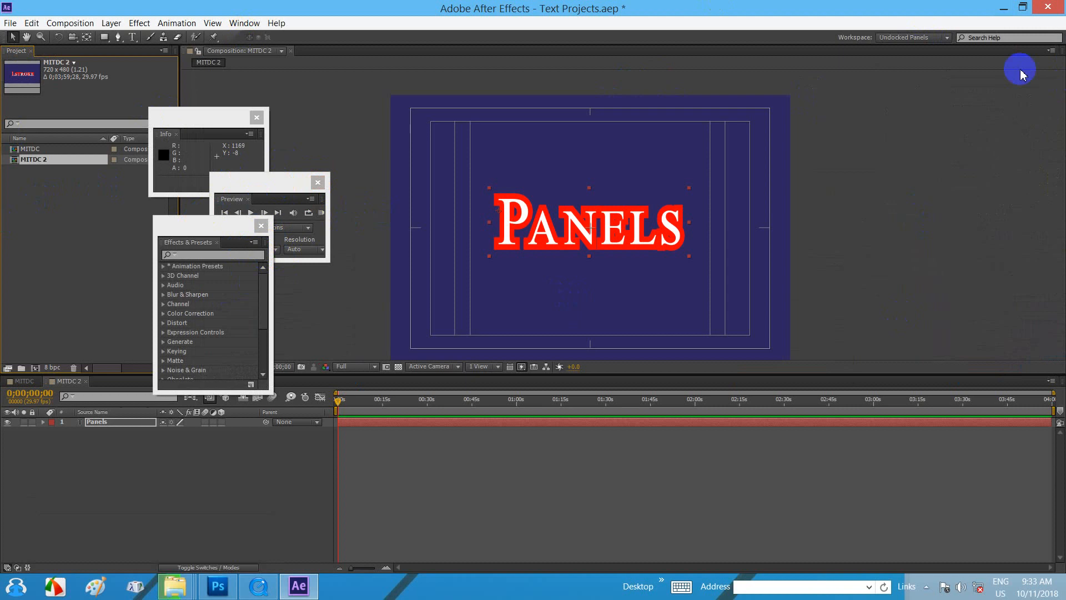
left_click(921, 38)
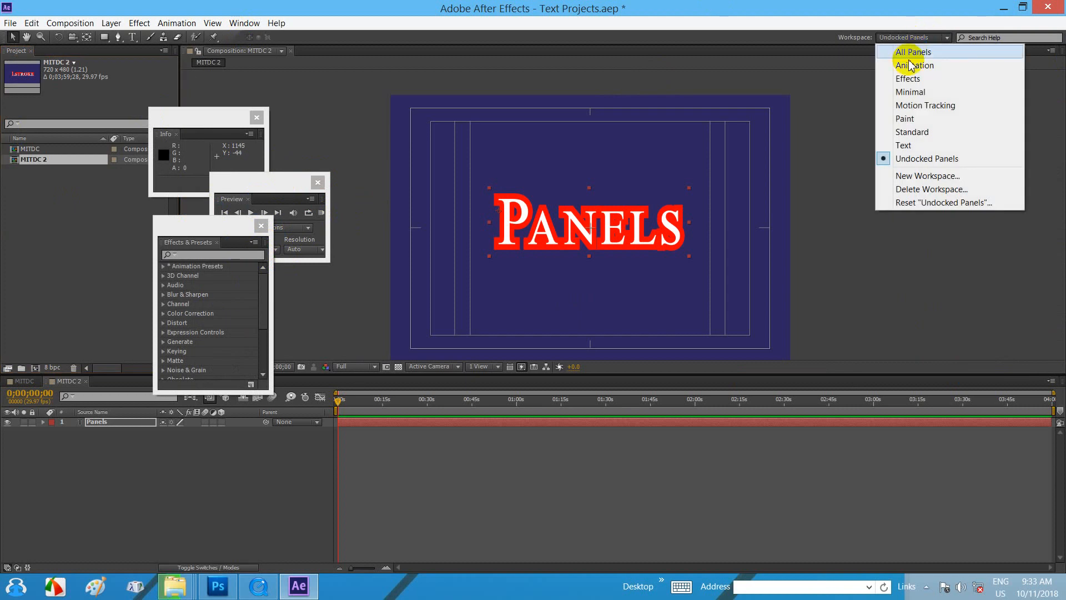
left_click(910, 132)
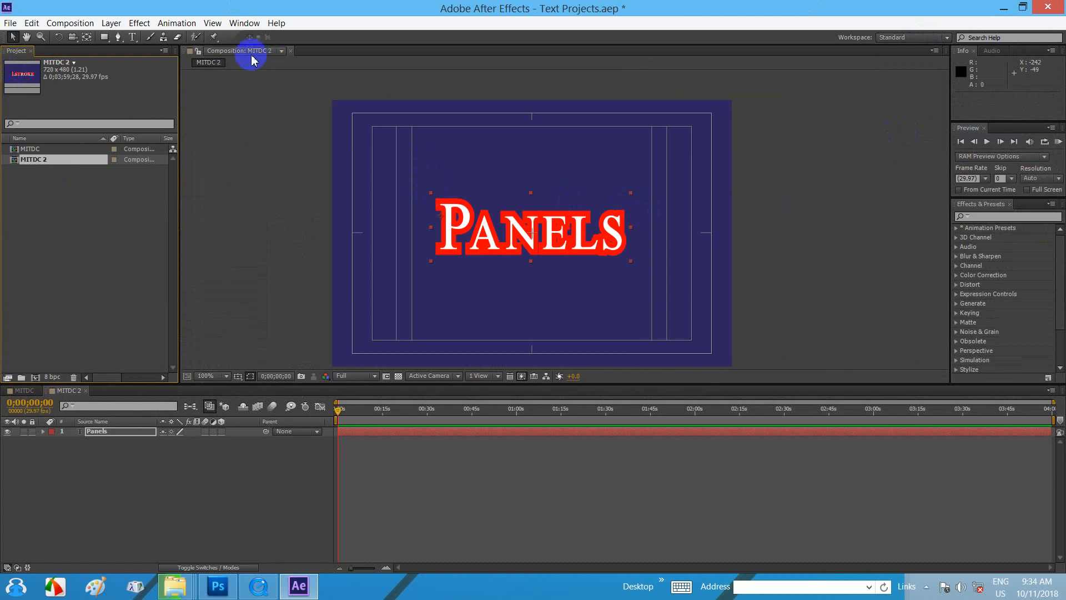
- Close the MITDC 2 Composition panel and restore it
left_click(240, 23)
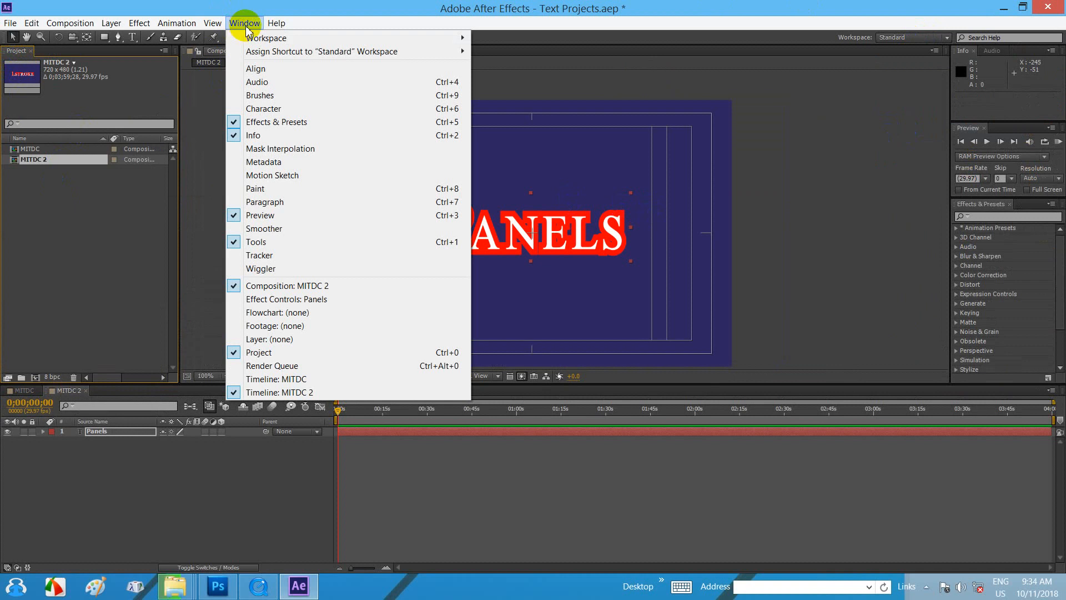
left_click(246, 285)
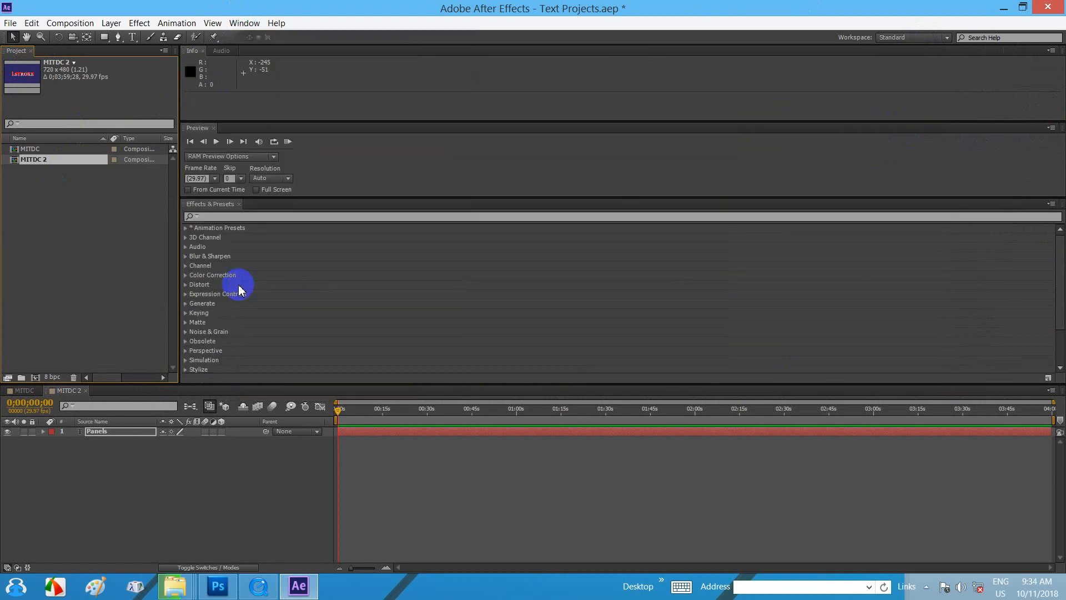
left_click(247, 23)
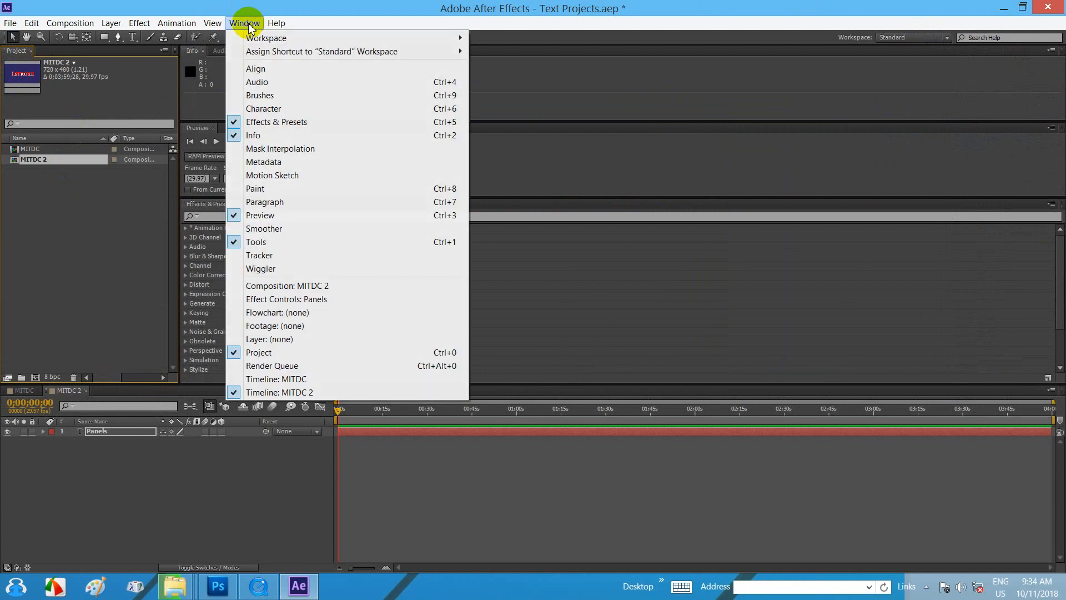
left_click(265, 291)
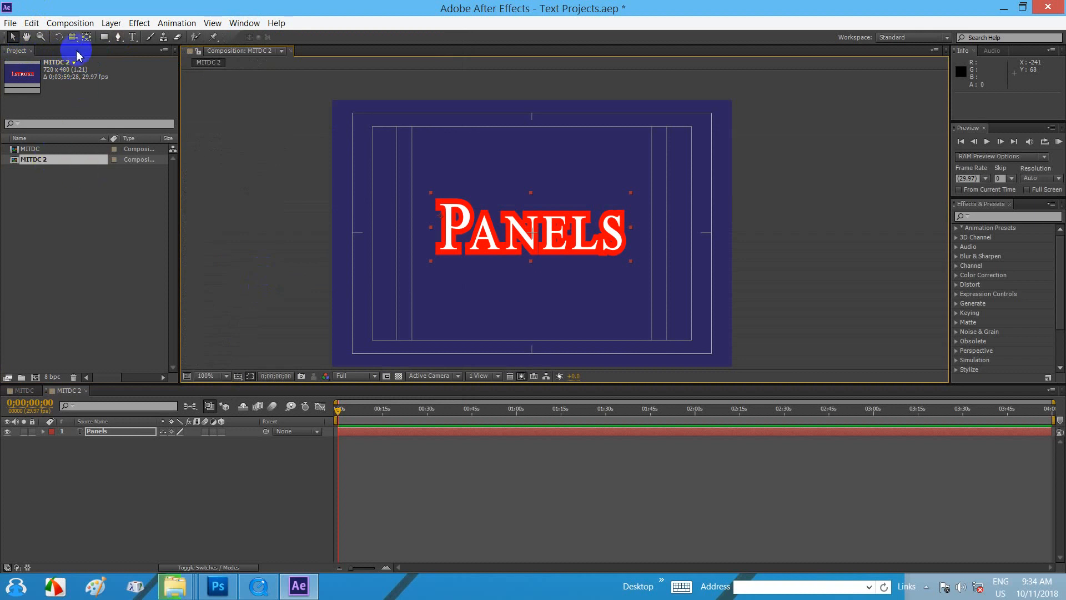
- Show the Effect Controls panel for the Panels layer and bring the Project panel back to the front of its group
left_click(244, 23)
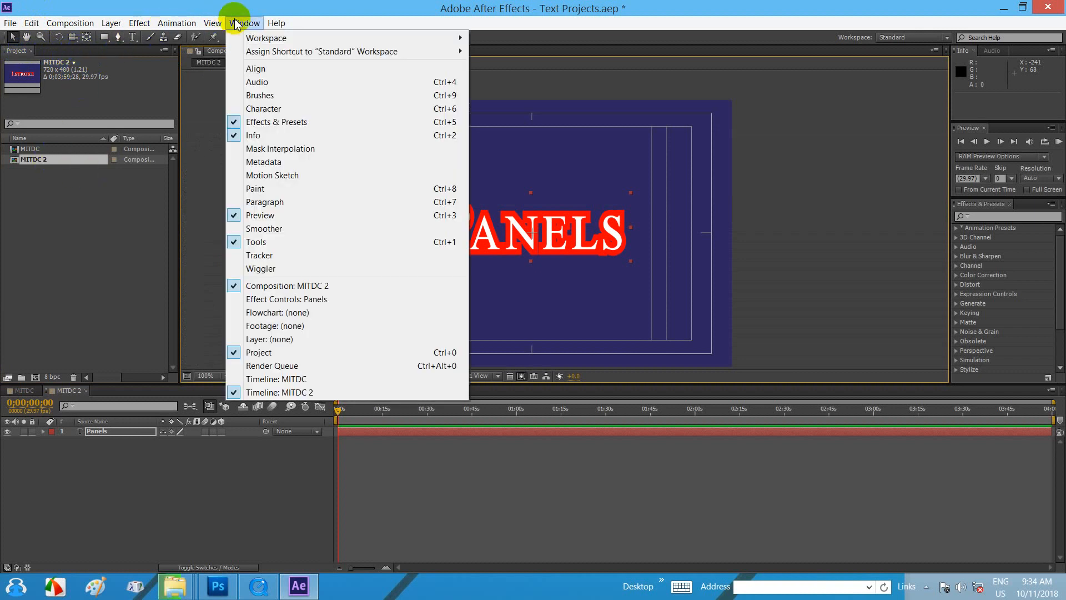
left_click(300, 300)
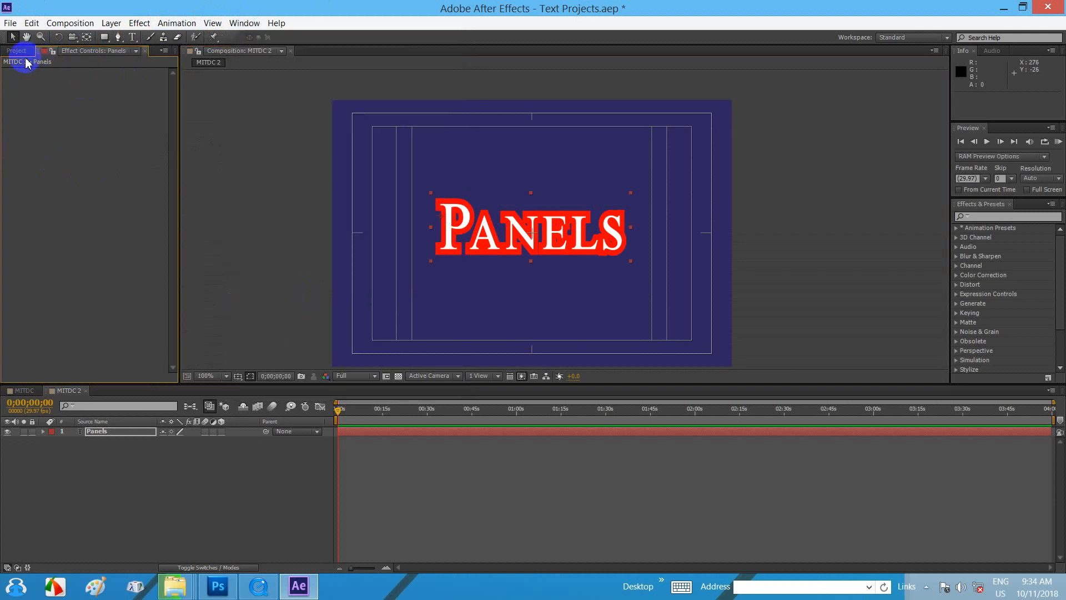
left_click(21, 52)
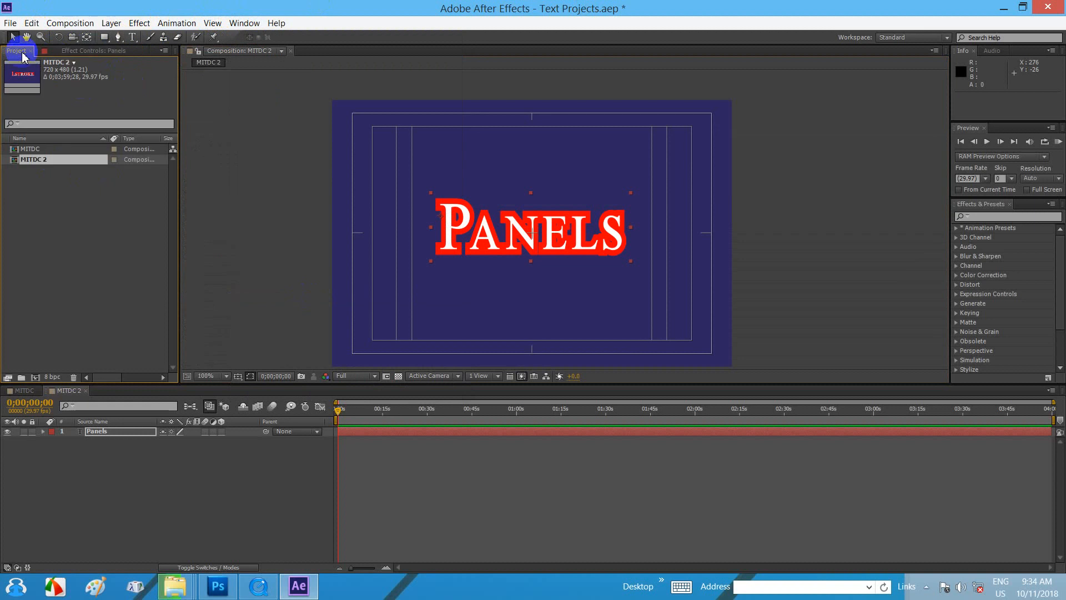
- Deselect the Panels layer and select it again in the MITDC 2 timeline
left_click(261, 99)
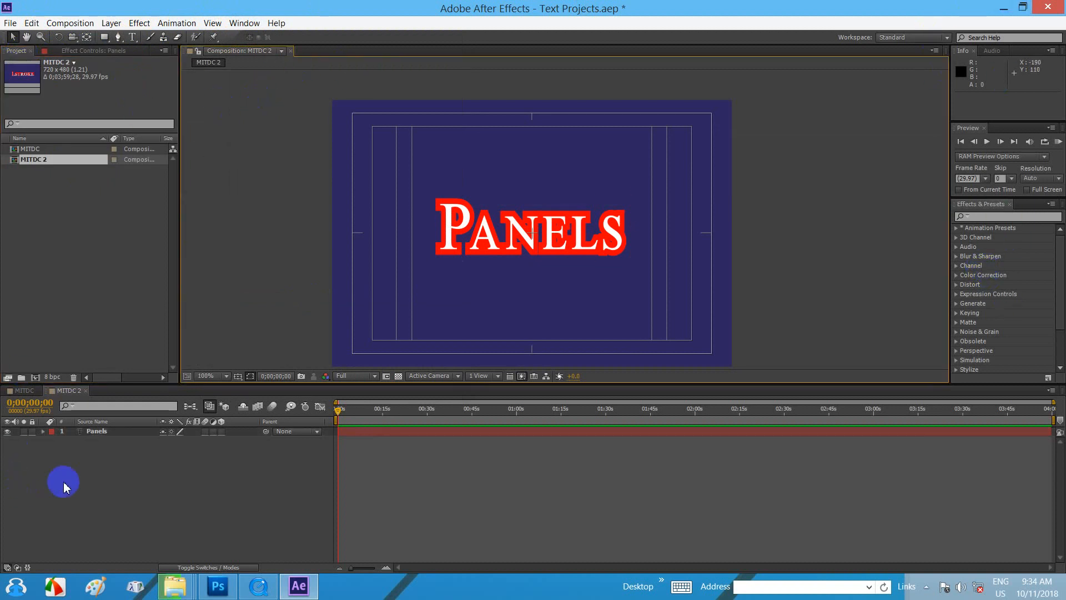
left_click(81, 477)
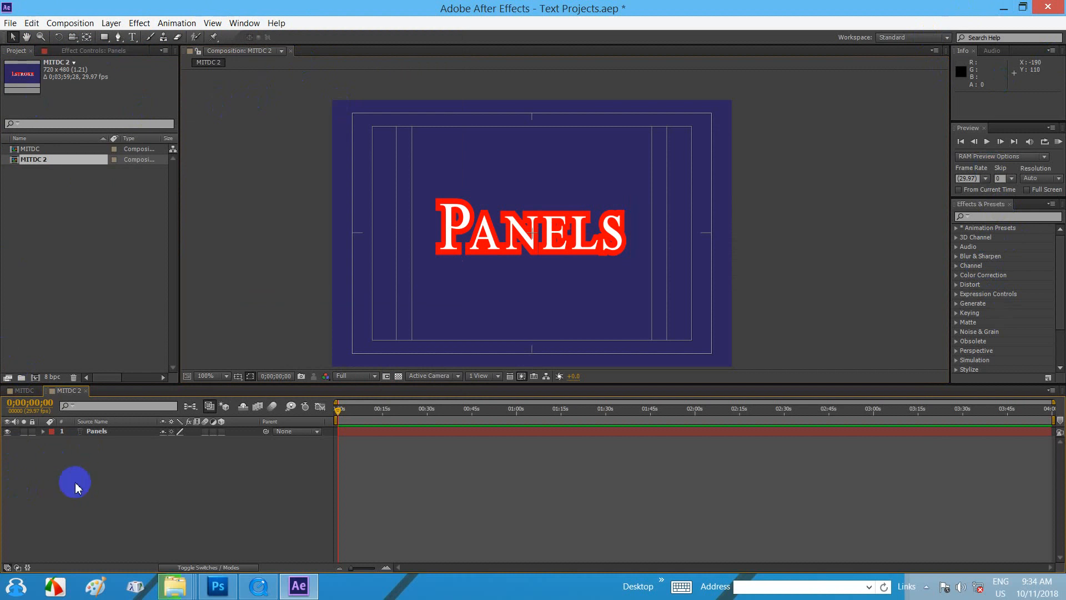
left_click(78, 432)
key("Return")
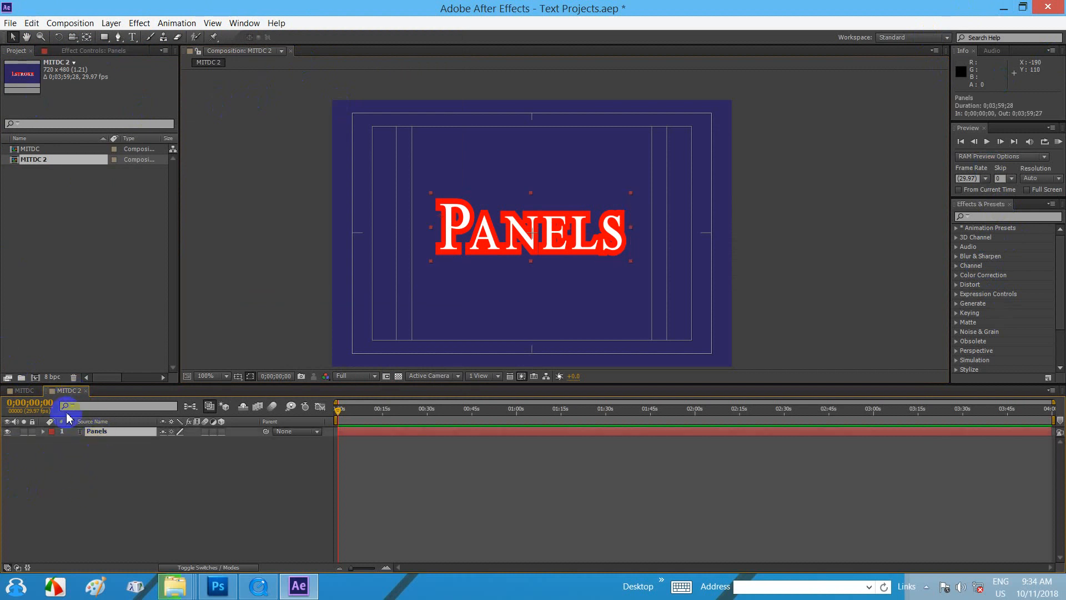
left_click(83, 464)
left_click(93, 436)
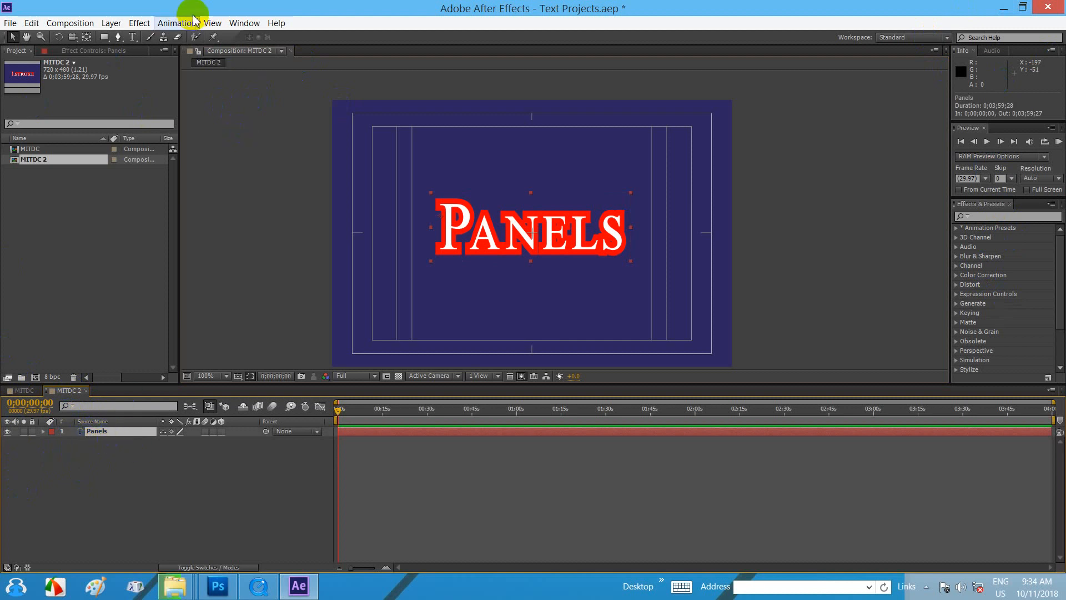
- Show the empty Layer panel and bring the MITDC 2 Composition panel back in front of it
left_click(232, 24)
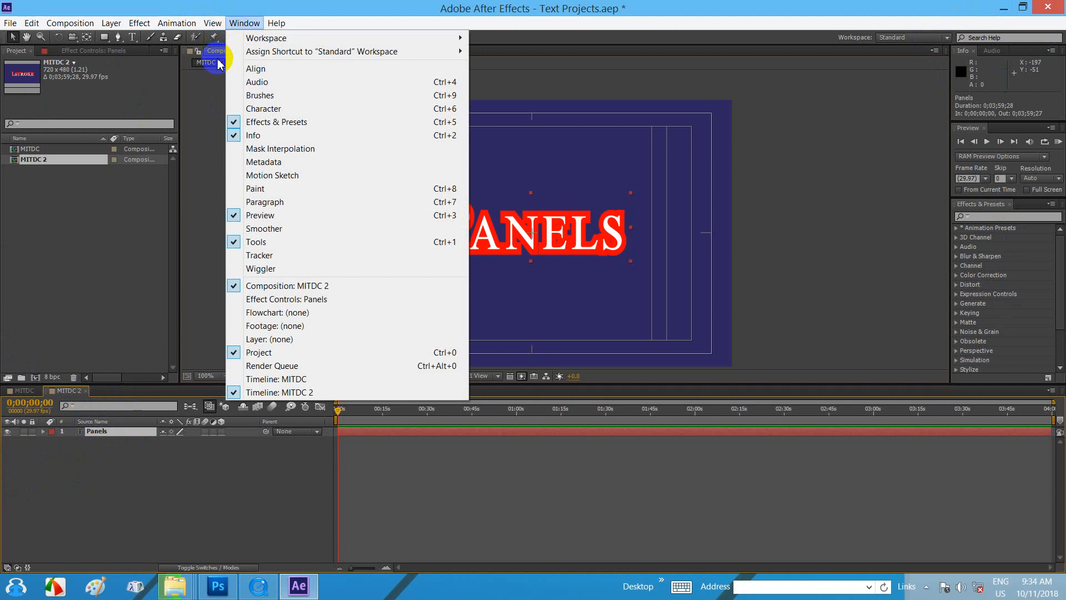
left_click(279, 340)
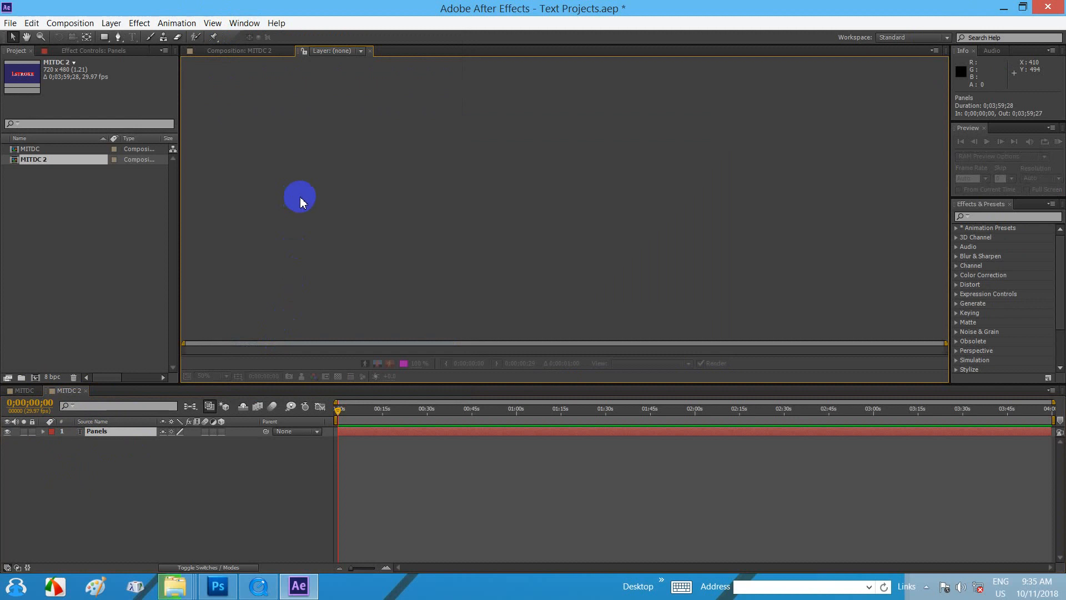
left_click(268, 53)
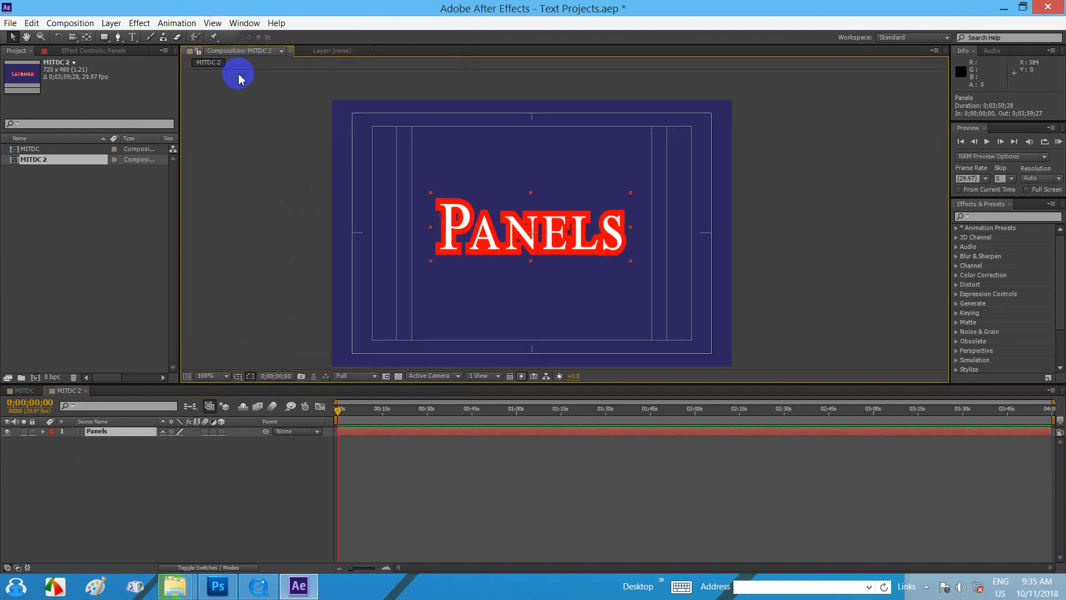
- Show the Character panel and dock it as its own column between the Composition panel and the Info panel
left_click(232, 25)
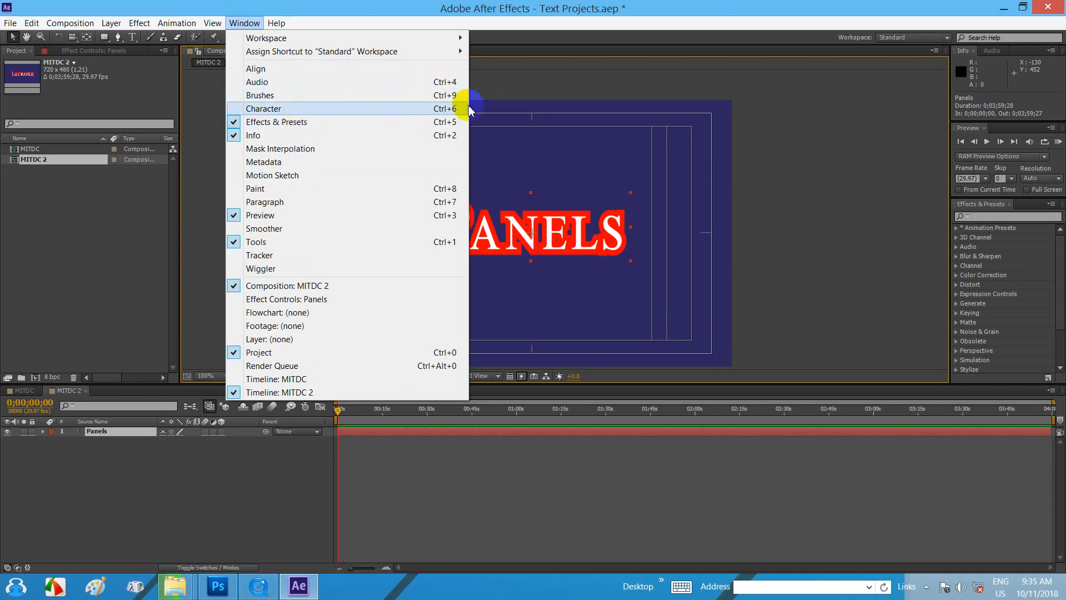
left_click(236, 22)
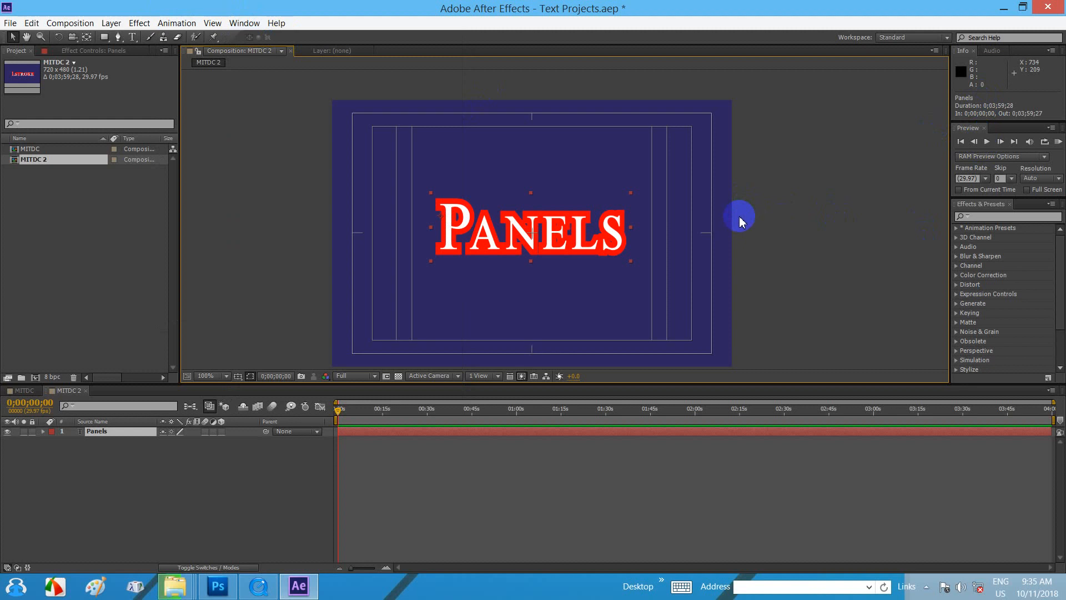
left_click(240, 23)
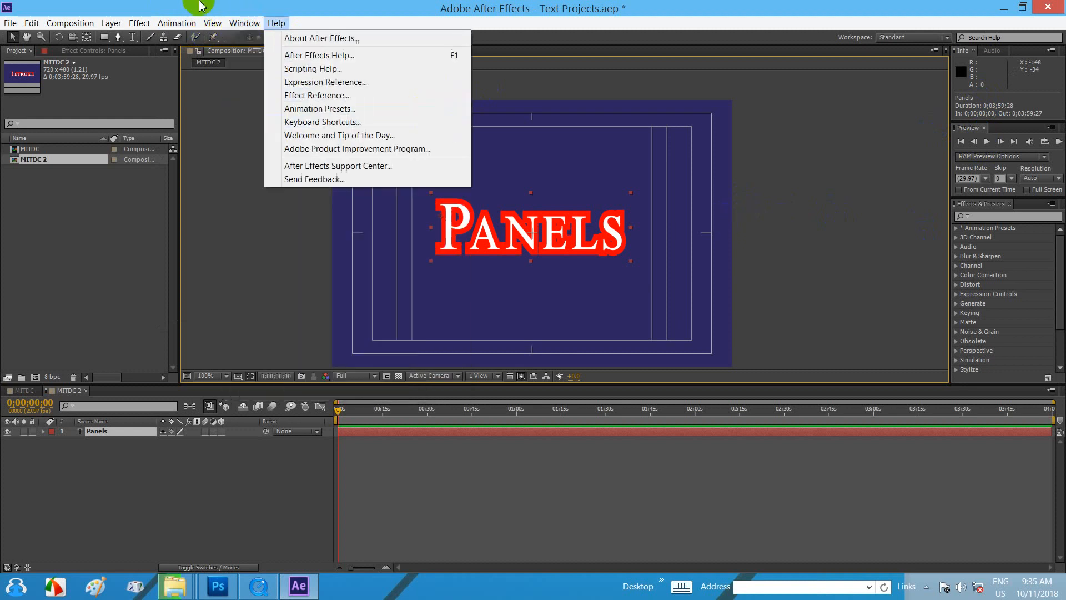
left_click(248, 22)
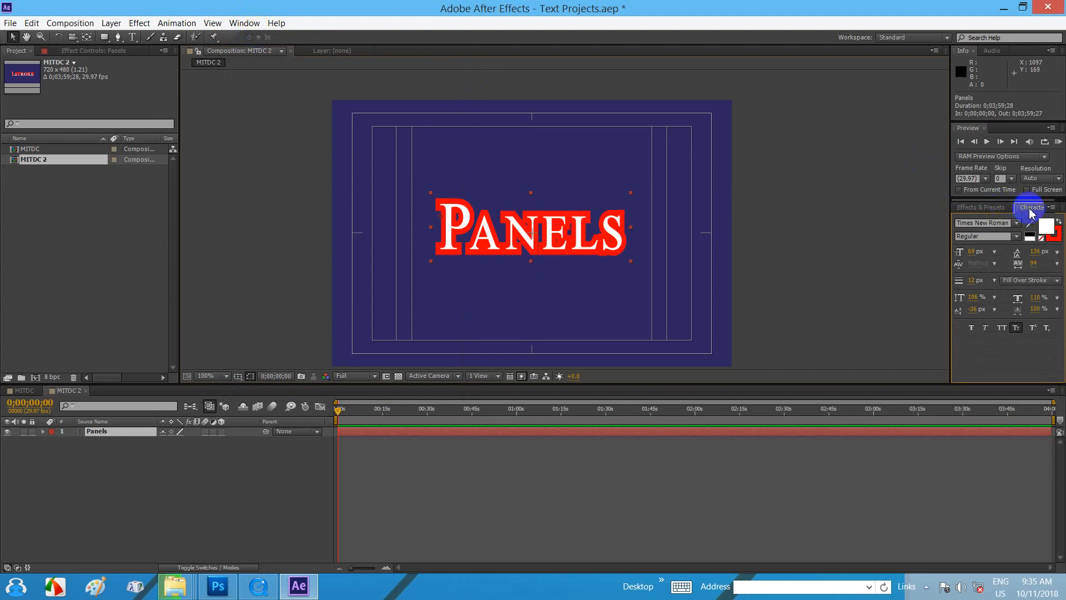
left_click_drag(1033, 209, 919, 101)
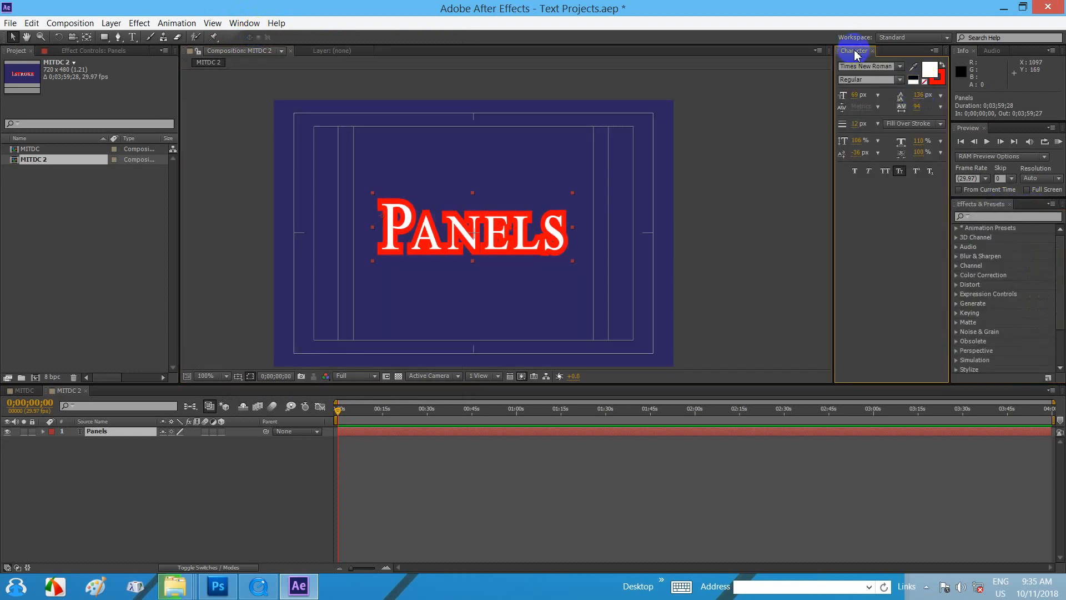
- Try docking the Character panel beside the Project panel and in the timeline group, and return it to the column beside the Info panel
left_click_drag(858, 56, 194, 98)
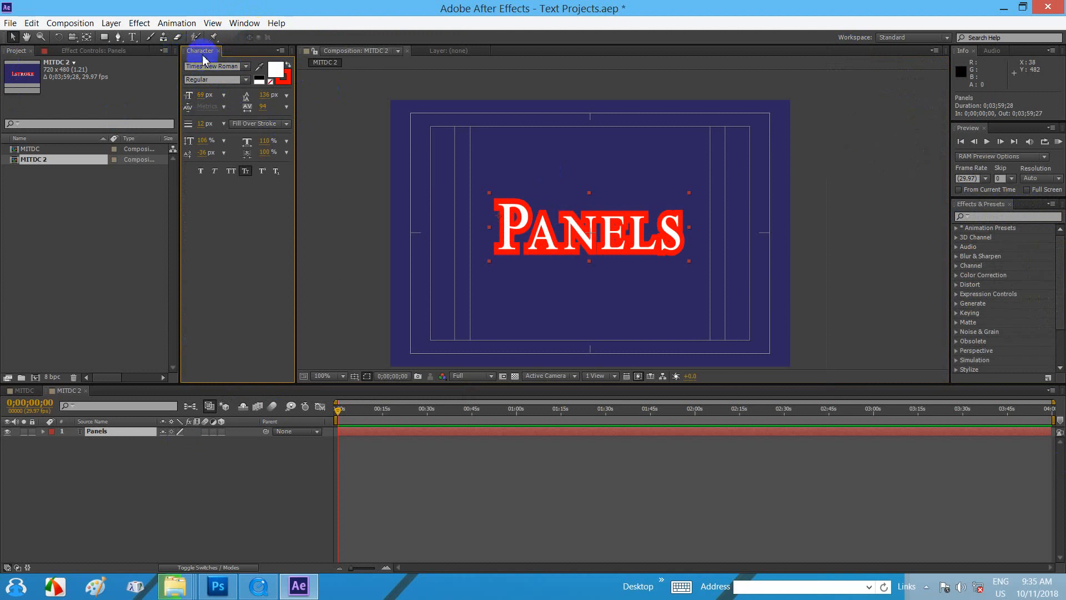
left_click_drag(195, 56, 350, 393)
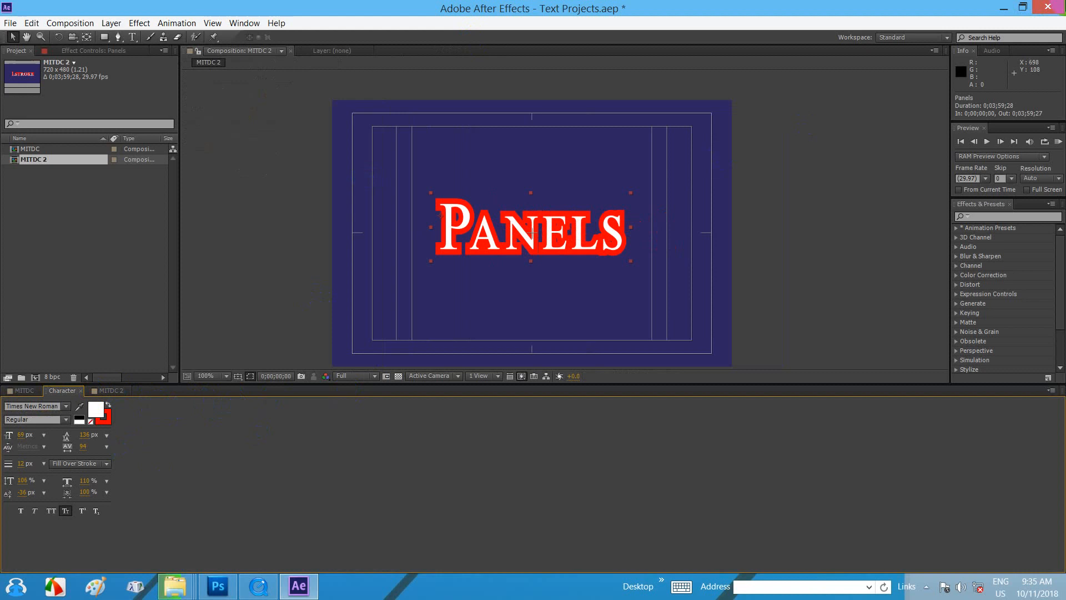
left_click_drag(65, 394, 943, 100)
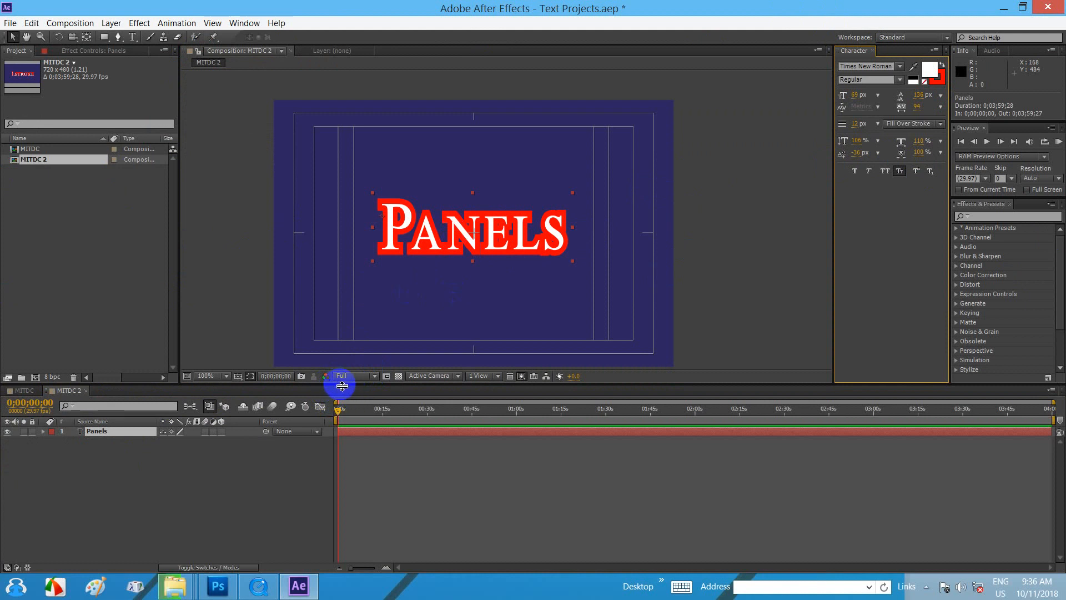
- Shrink and re-enlarge the Timeline panel's height, moving the current-time indicator to about 0;01;12;29
left_click_drag(342, 386, 355, 464)
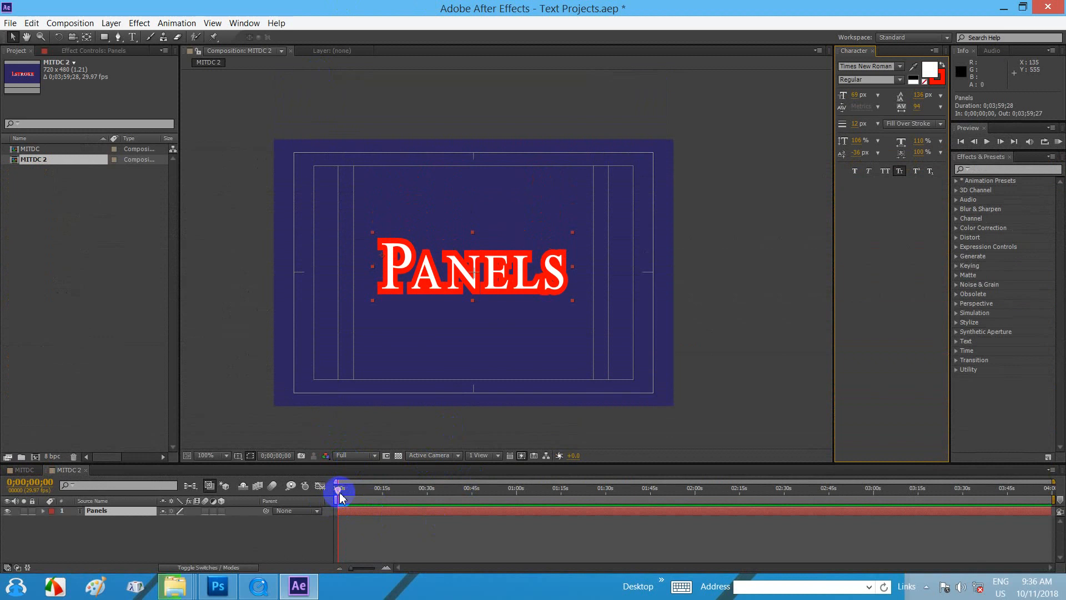
left_click_drag(339, 491, 555, 487)
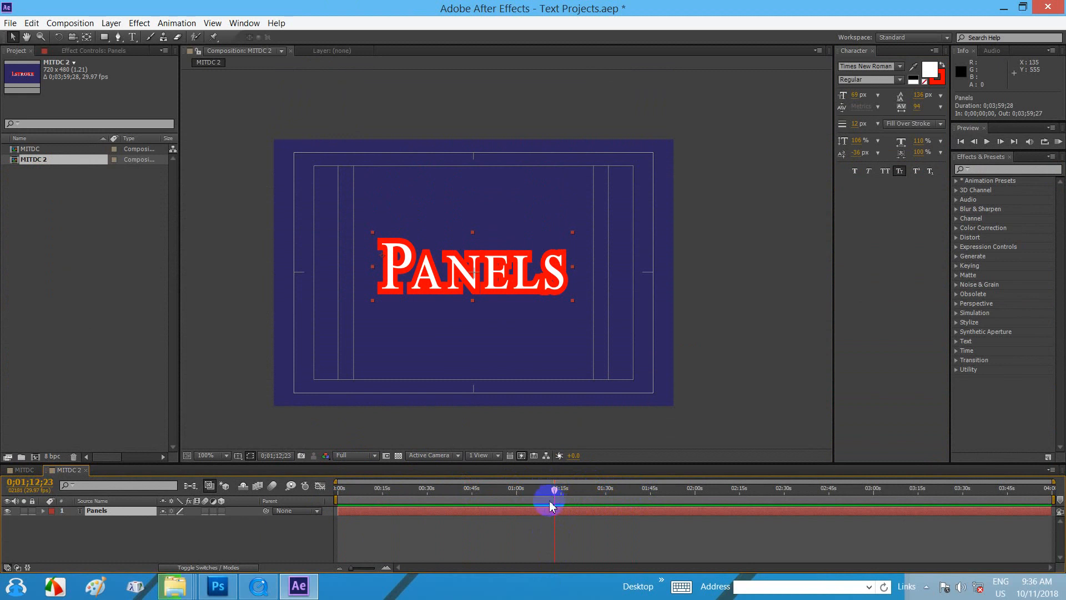
left_click_drag(554, 493, 570, 478)
left_click_drag(572, 460, 572, 354)
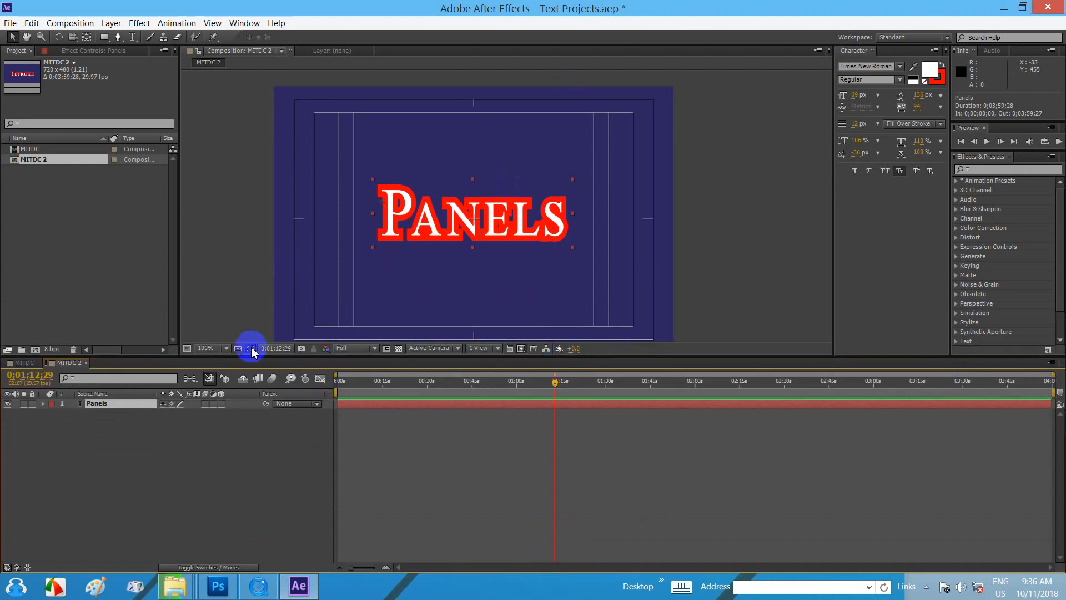
- Examine the Panels text in the composition view at various magnifications, from 3.1% up to 400%
scroll(440, 281, "down", 10)
scroll(441, 276, "up", 8)
scroll(441, 283, "down", 4)
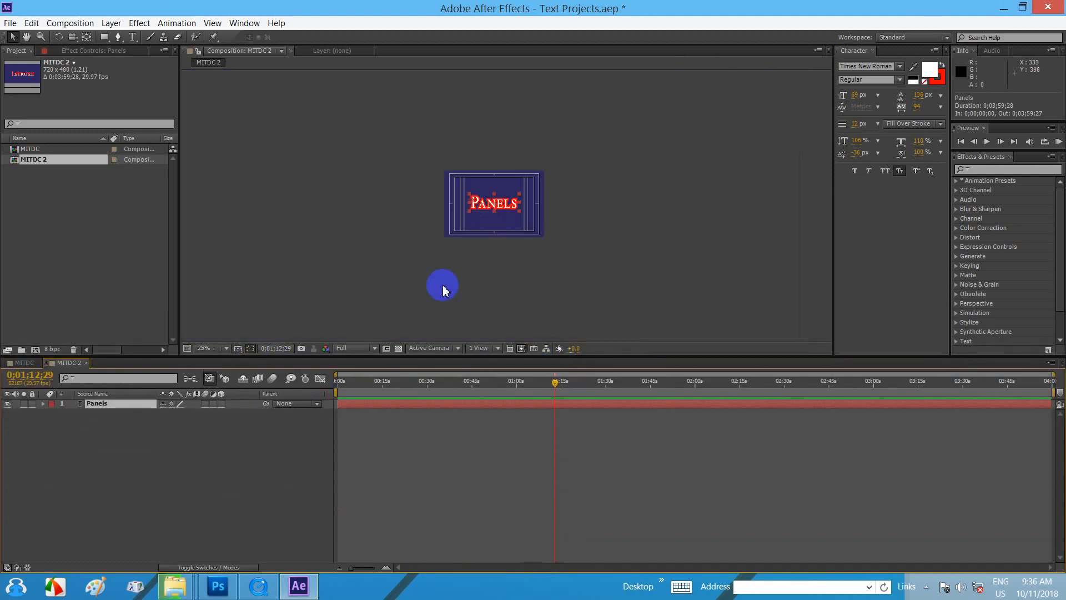
scroll(442, 286, "up", 3)
scroll(449, 291, "down", 2)
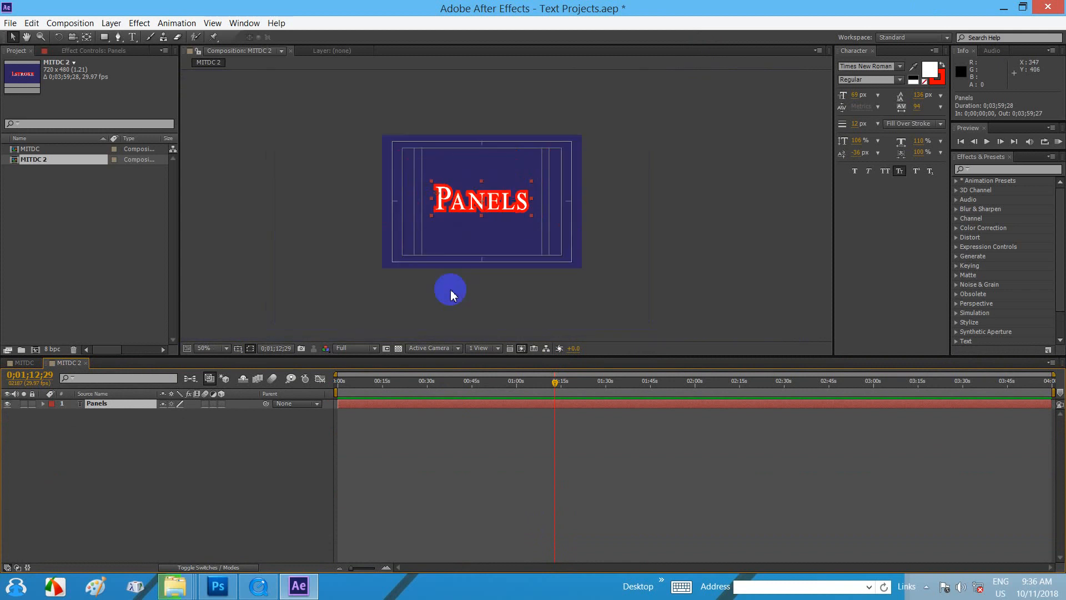
scroll(449, 291, "down", 6)
scroll(451, 289, "up", 6)
scroll(452, 289, "down", 4)
scroll(452, 288, "up", 4)
scroll(452, 288, "down", 3)
scroll(452, 288, "up", 3)
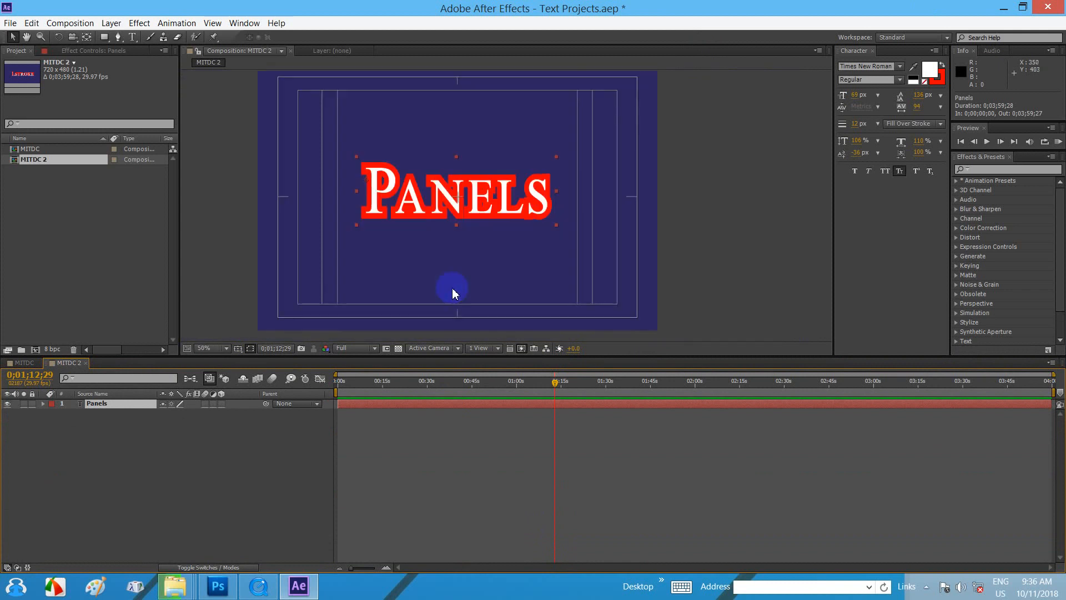
scroll(451, 287, "down", 1)
scroll(453, 289, "down", 1)
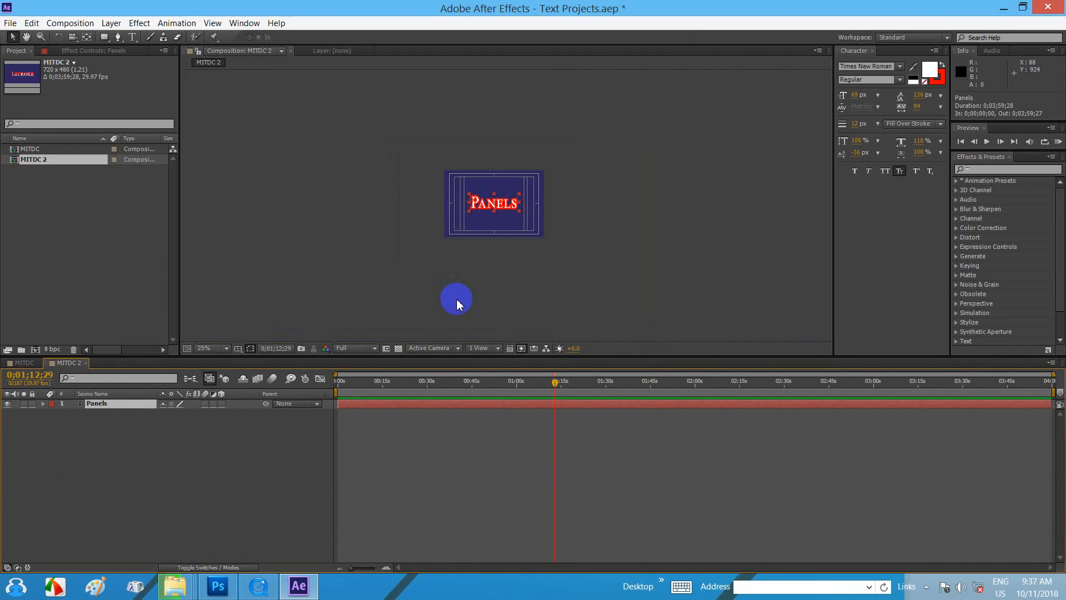
scroll(458, 301, "down", 4)
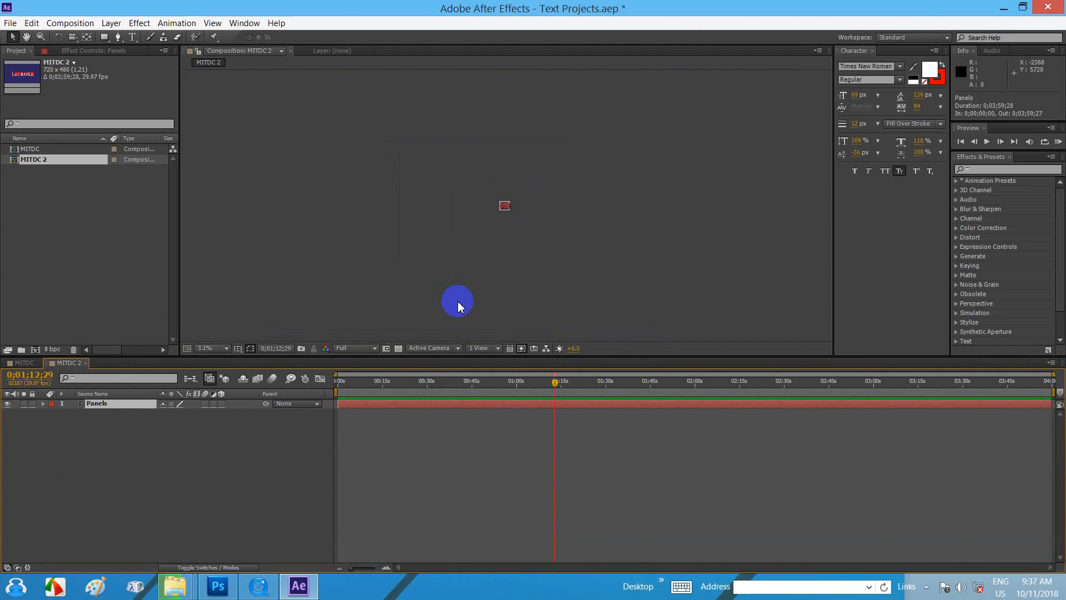
scroll(459, 306, "up", 9)
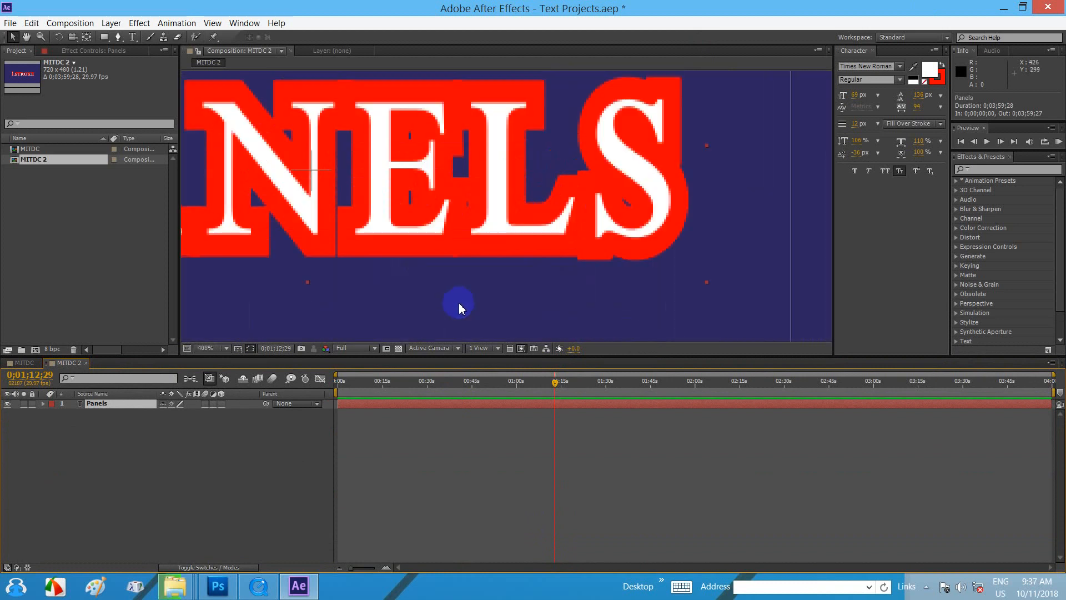
- Inspect the composition by zooming repeatedly between 50% and 400%, ending at 100% magnification
key("F3")
key("ctrl+0")
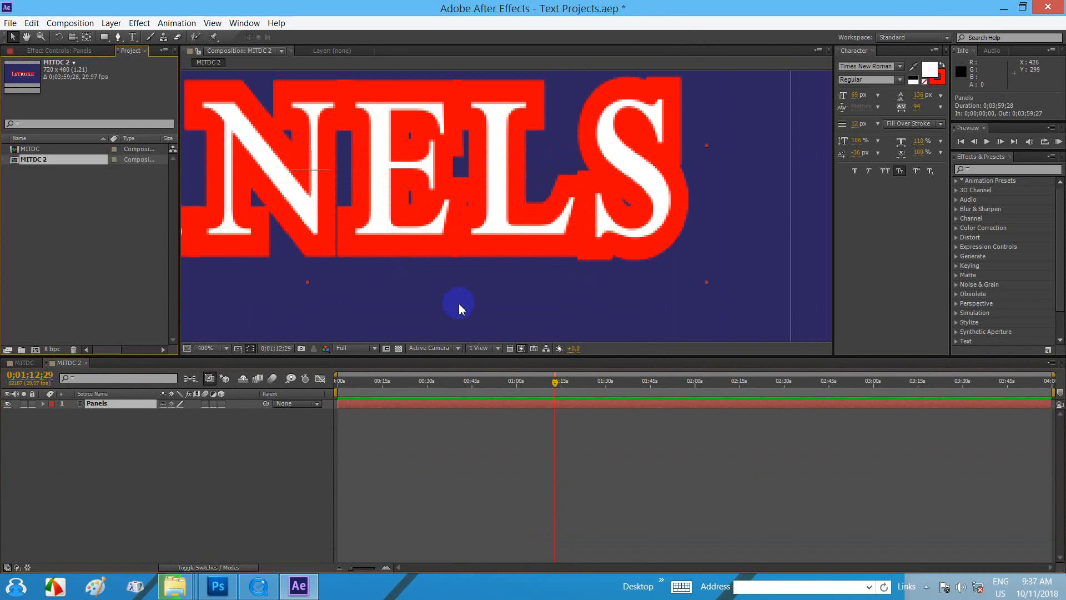
left_click(458, 303)
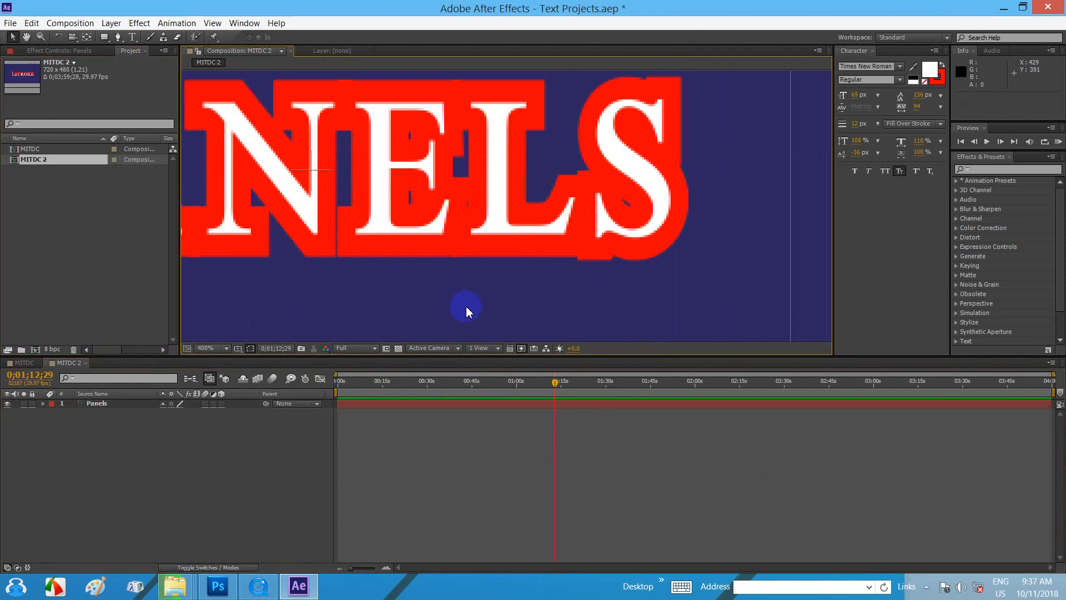
scroll(462, 307, "down", 8)
scroll(466, 307, "up", 5)
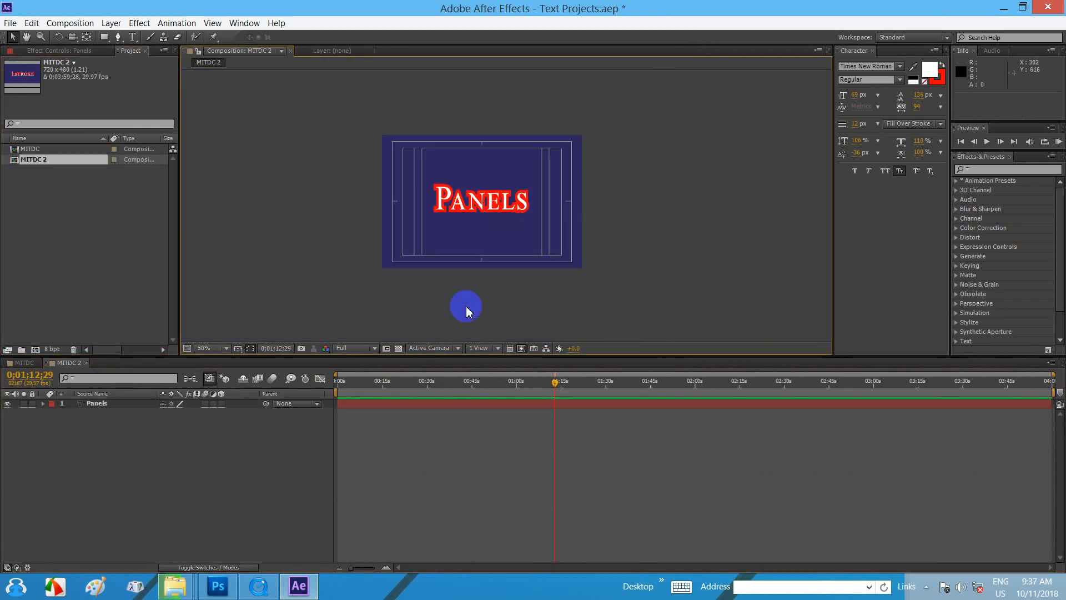
scroll(465, 306, "down", 2)
scroll(466, 307, "up", 2)
scroll(465, 307, "up", 3)
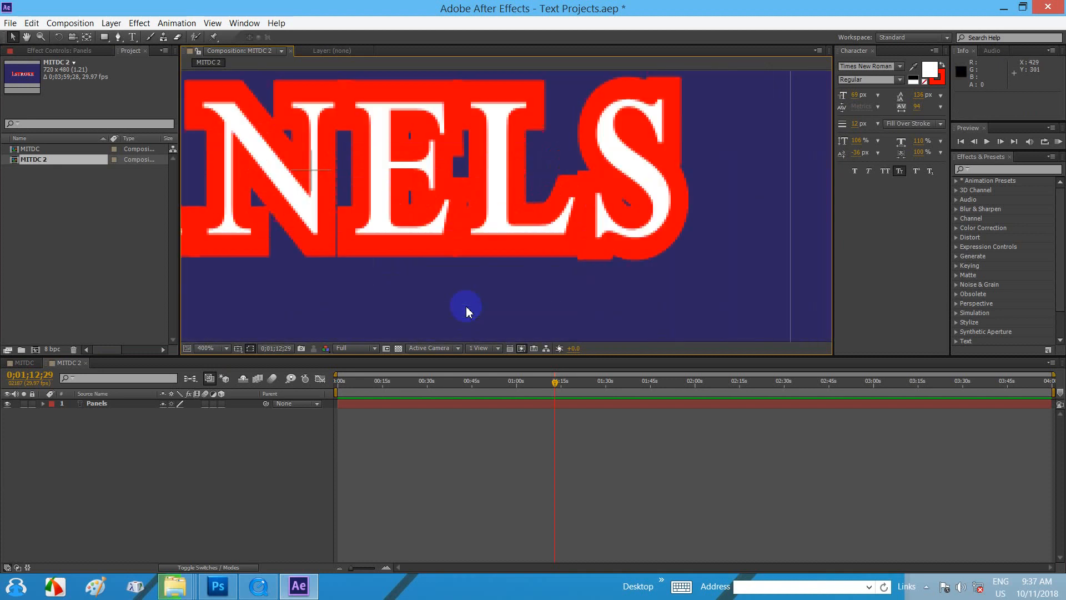
scroll(466, 307, "down", 6)
scroll(466, 310, "up", 4)
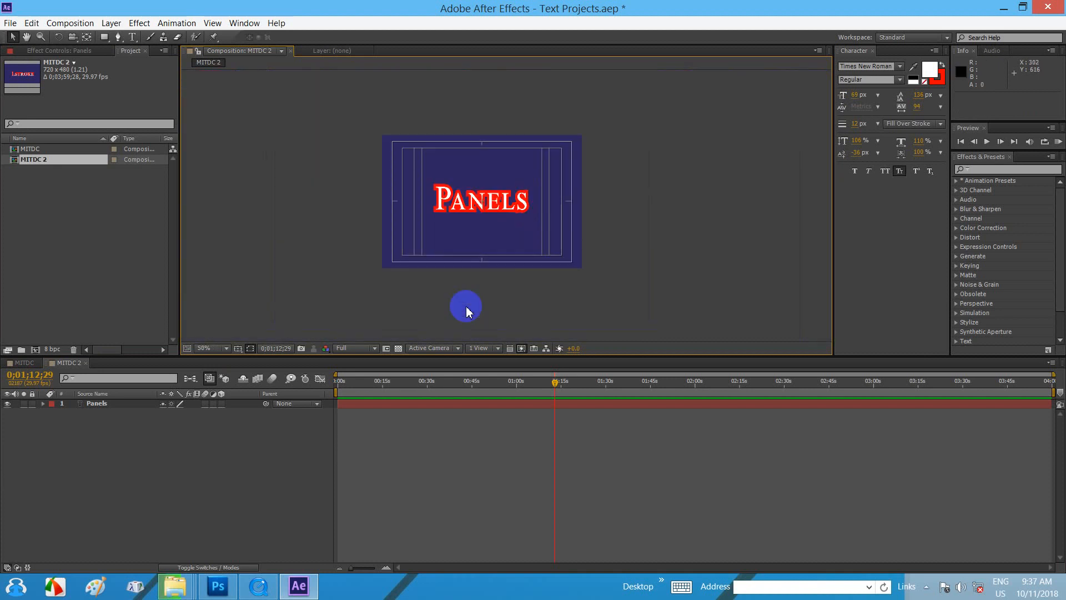
scroll(466, 310, "down", 2)
scroll(466, 310, "up", 1)
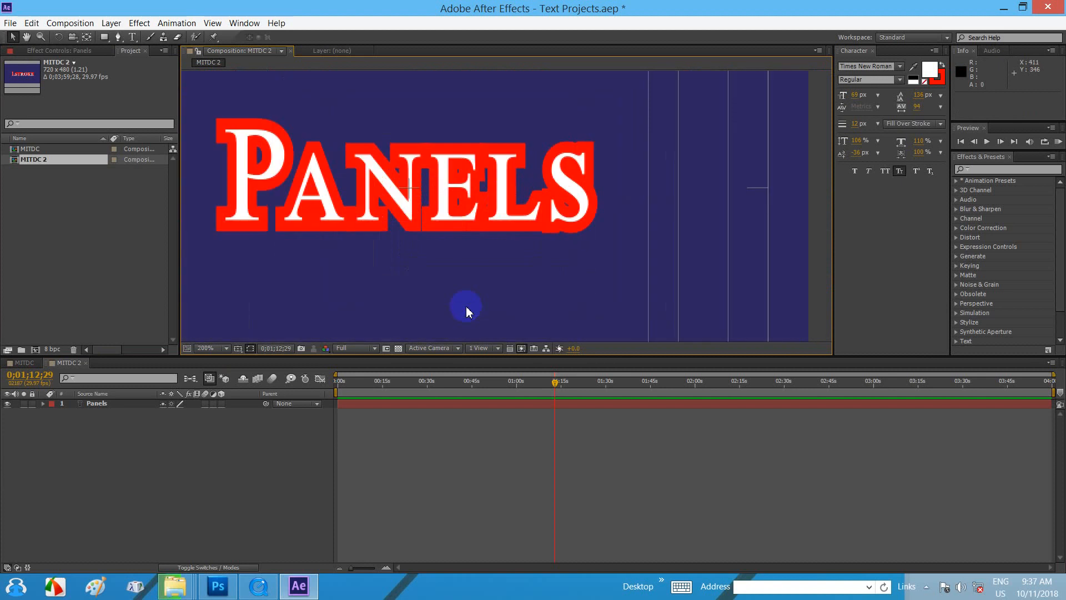
scroll(466, 310, "down", 1)
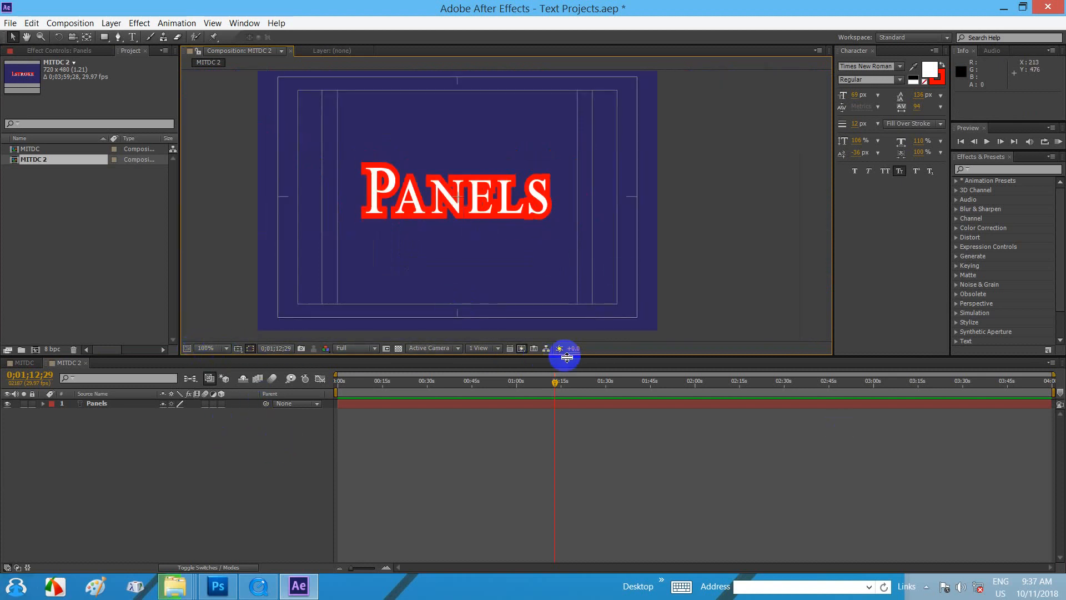
- Compare the composition view at the Fit up to 100%, 400%, 3.1%, 100% and Fit magnification presets
left_click(223, 348)
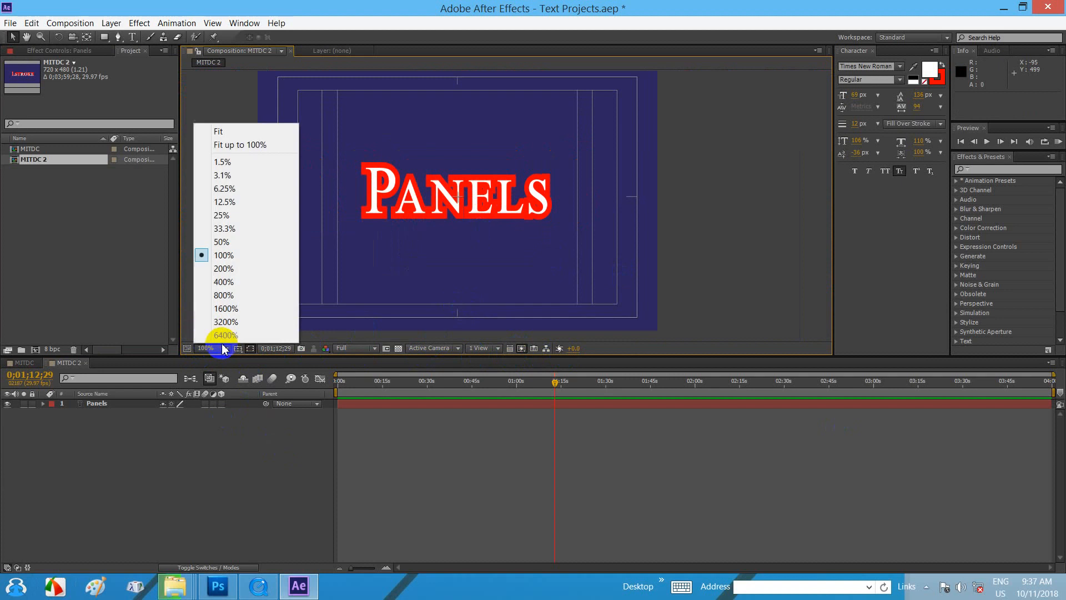
left_click(253, 145)
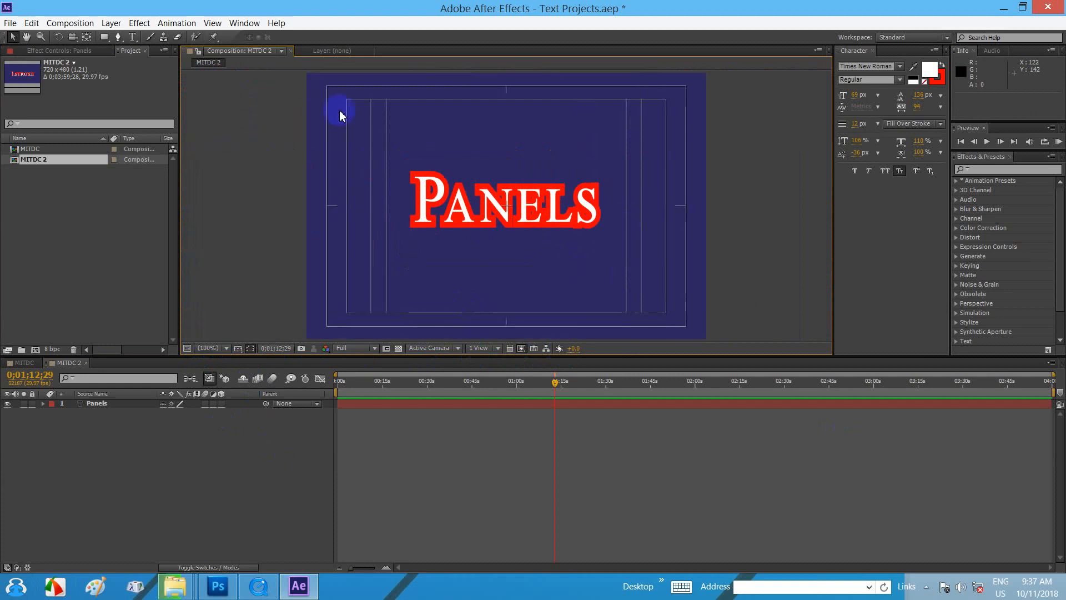
left_click(223, 348)
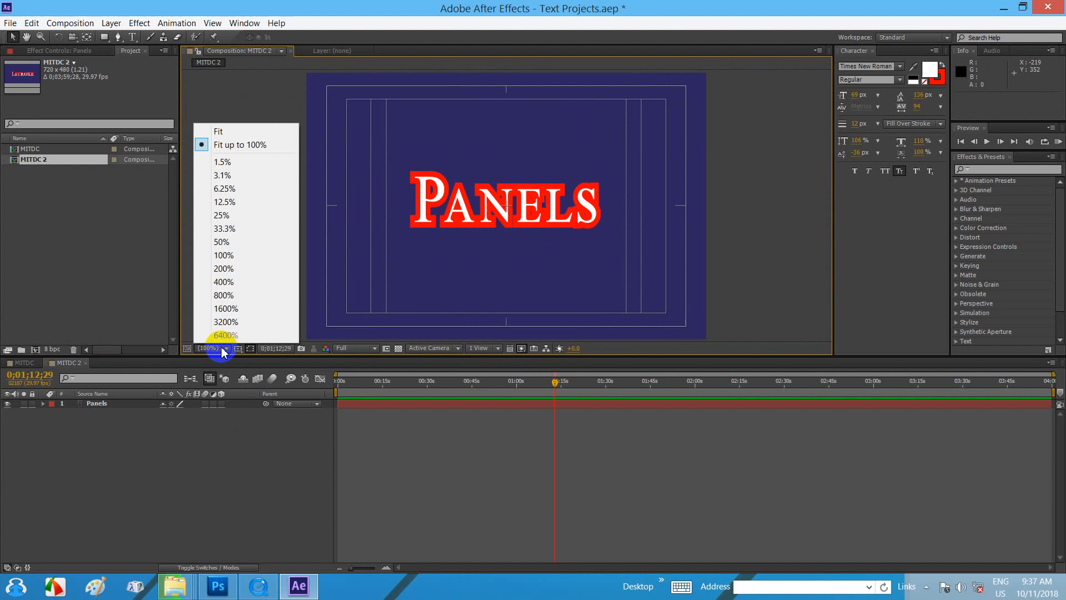
left_click(227, 281)
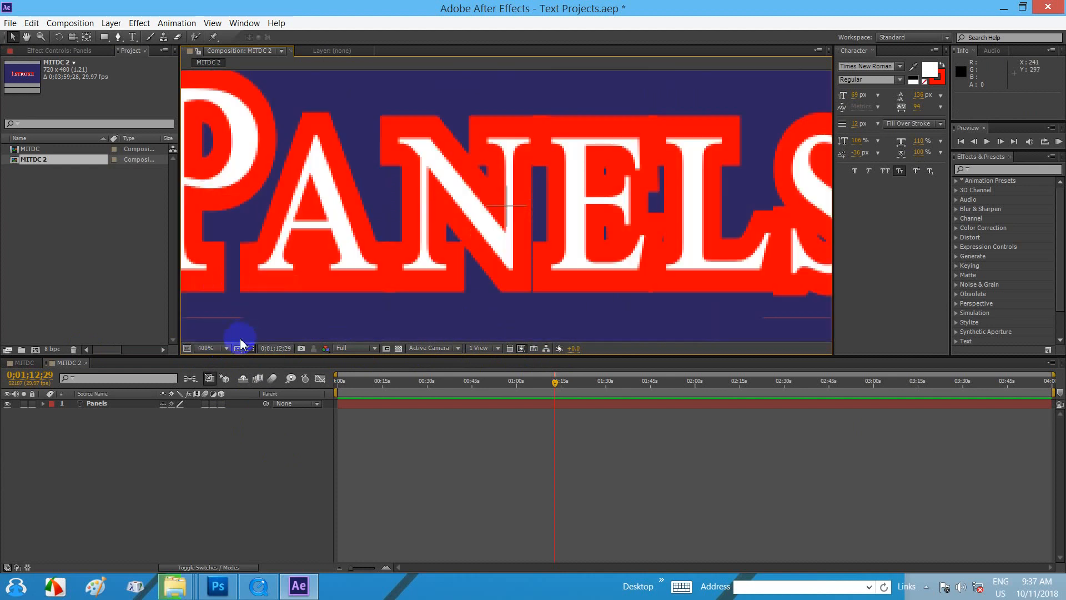
left_click(222, 348)
left_click(231, 177)
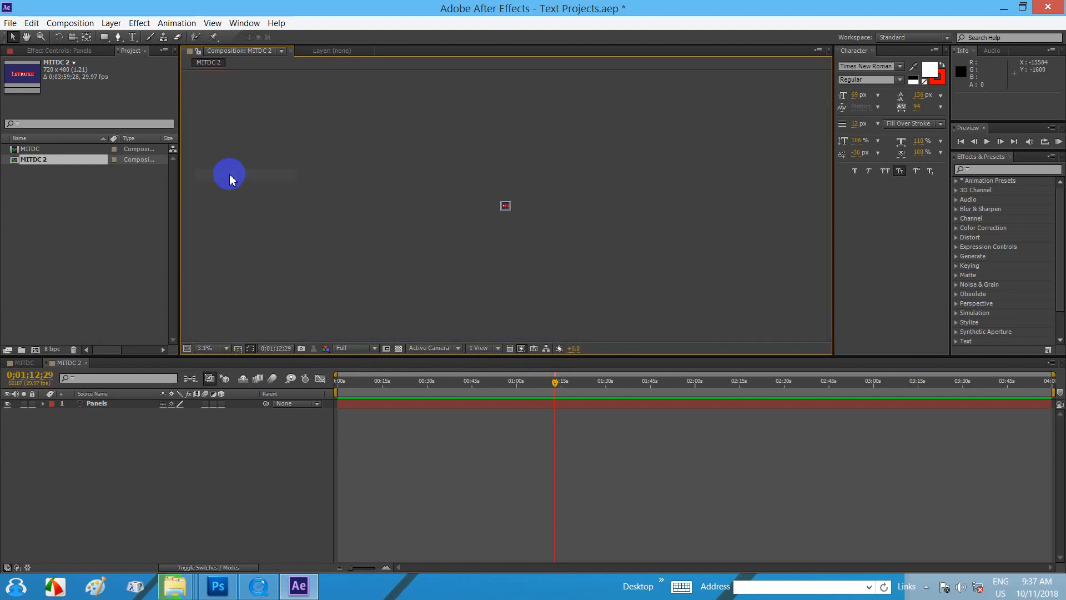
left_click(222, 348)
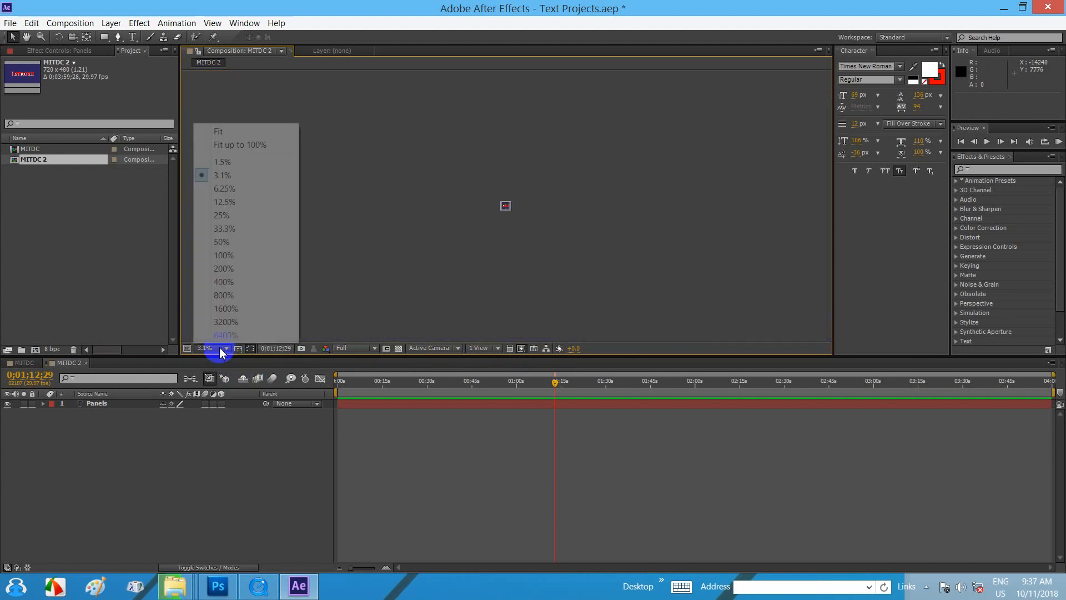
left_click(230, 255)
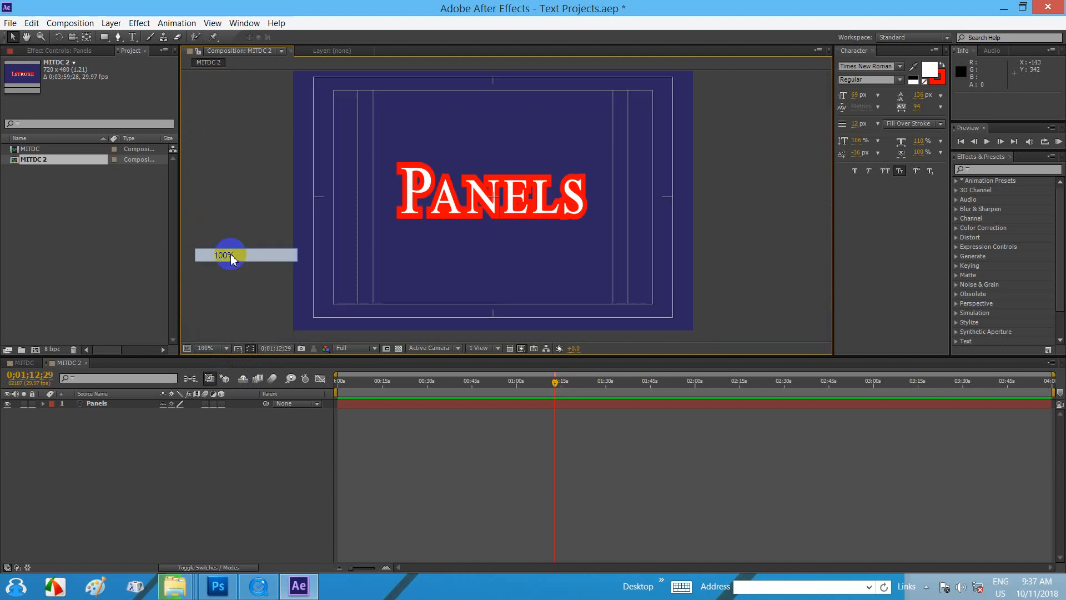
left_click(206, 348)
left_click(255, 143)
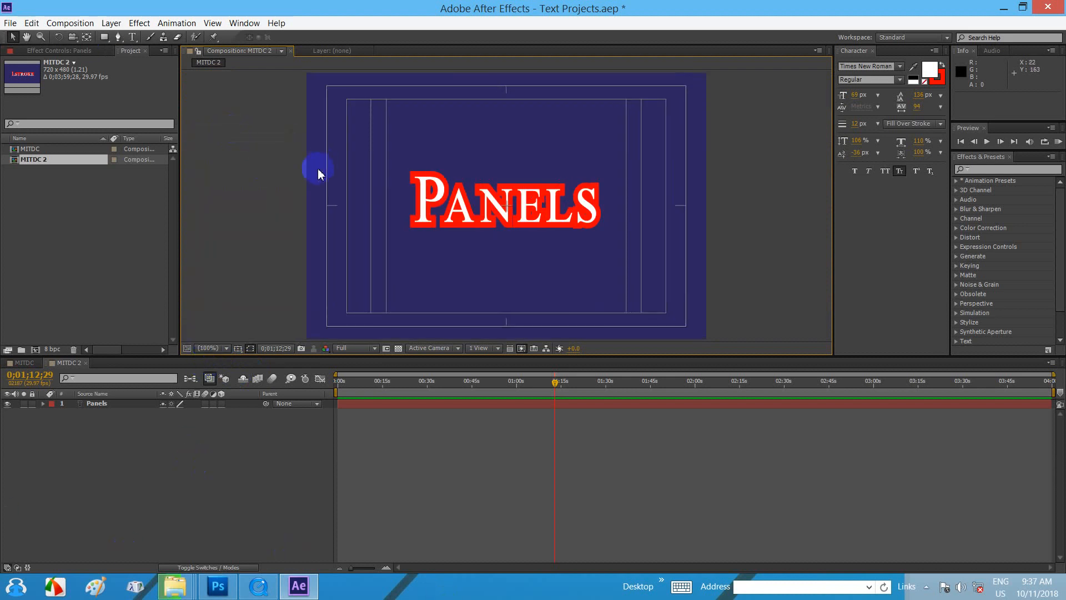
- View the composition at 3200% magnification and return it to Fit up to 100%
left_click(214, 348)
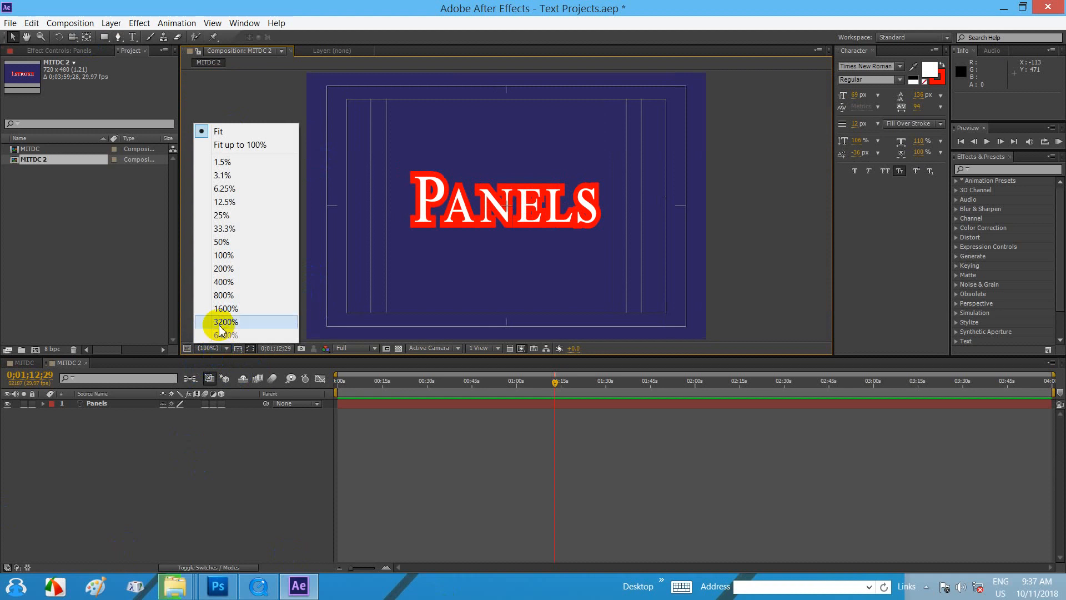
left_click(223, 322)
left_click(207, 349)
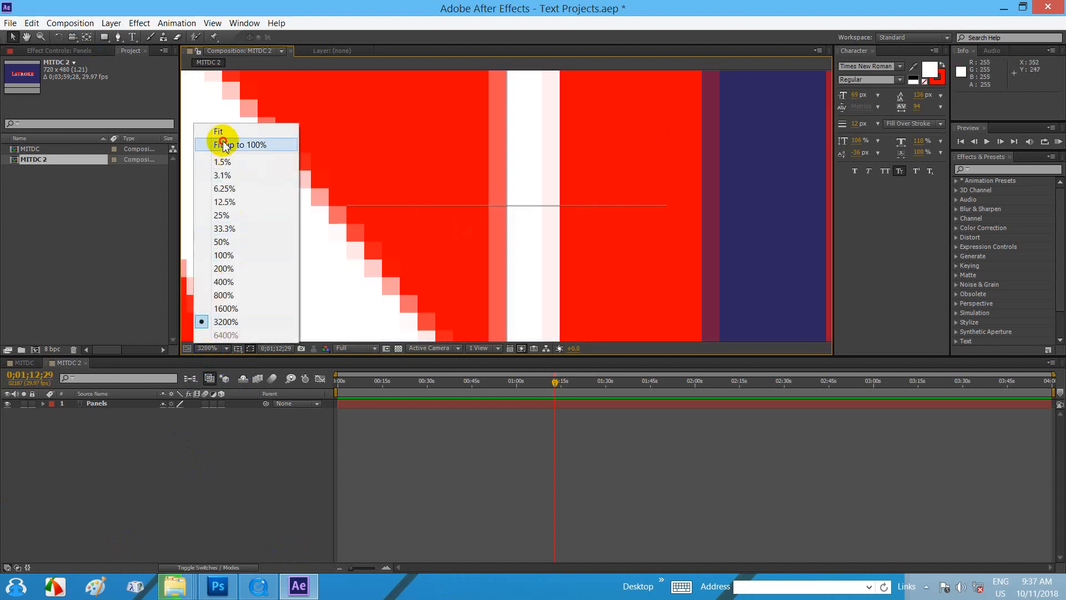
left_click(222, 144)
left_click(552, 197)
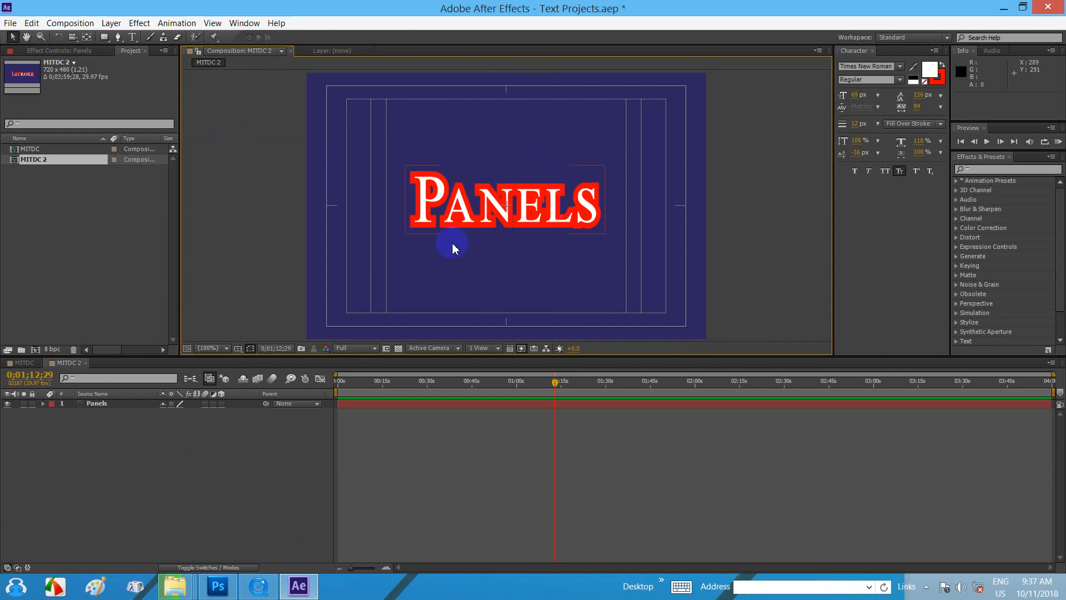
left_click(328, 143)
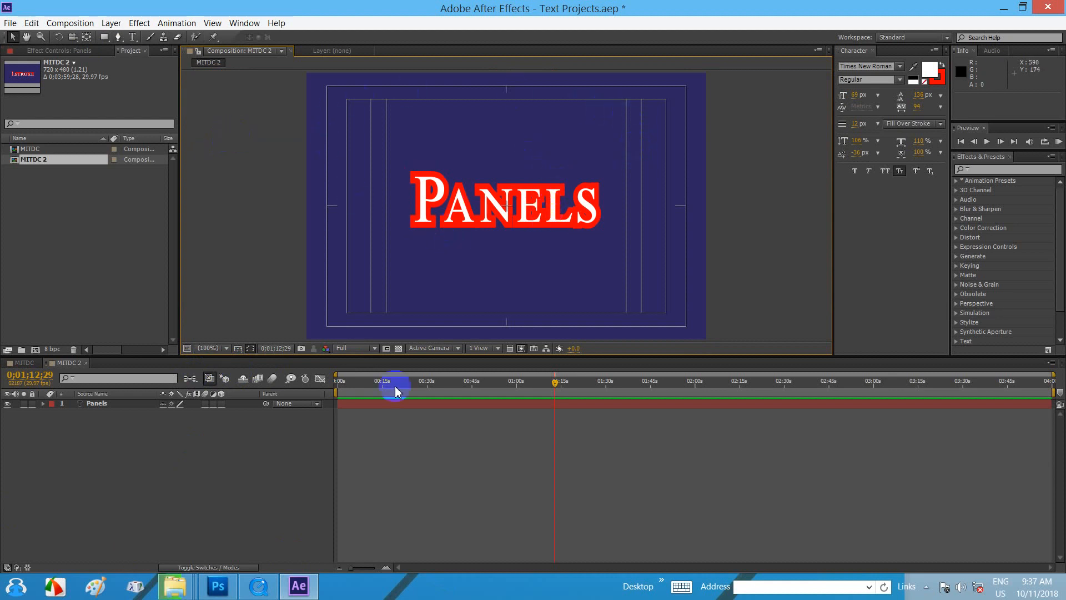
- Hide the Title/Action Safe guides in the composition view and show them again
left_click(239, 348)
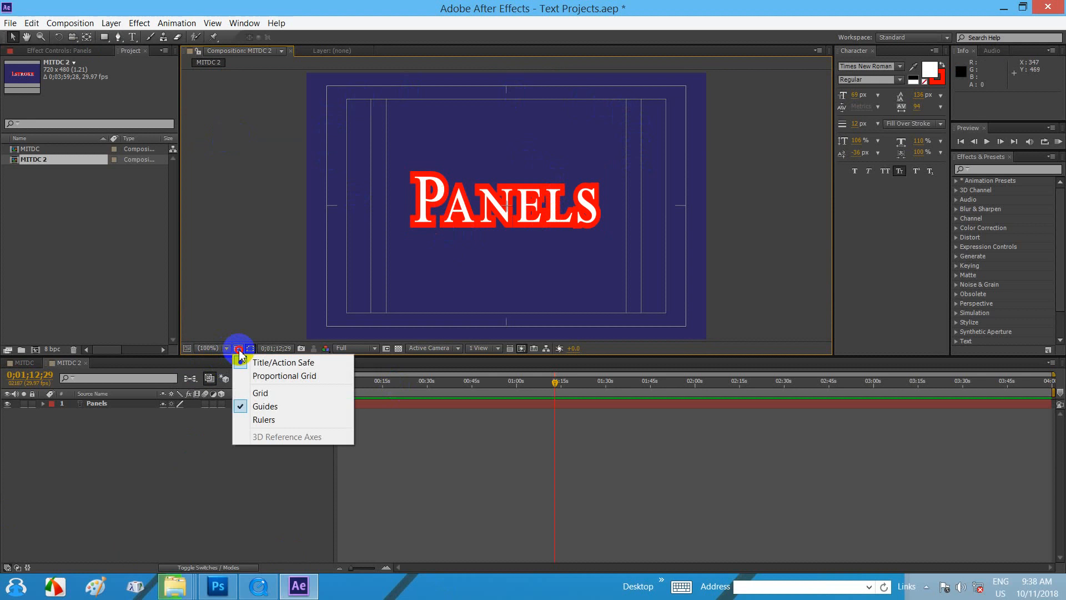
left_click(280, 362)
left_click(425, 254)
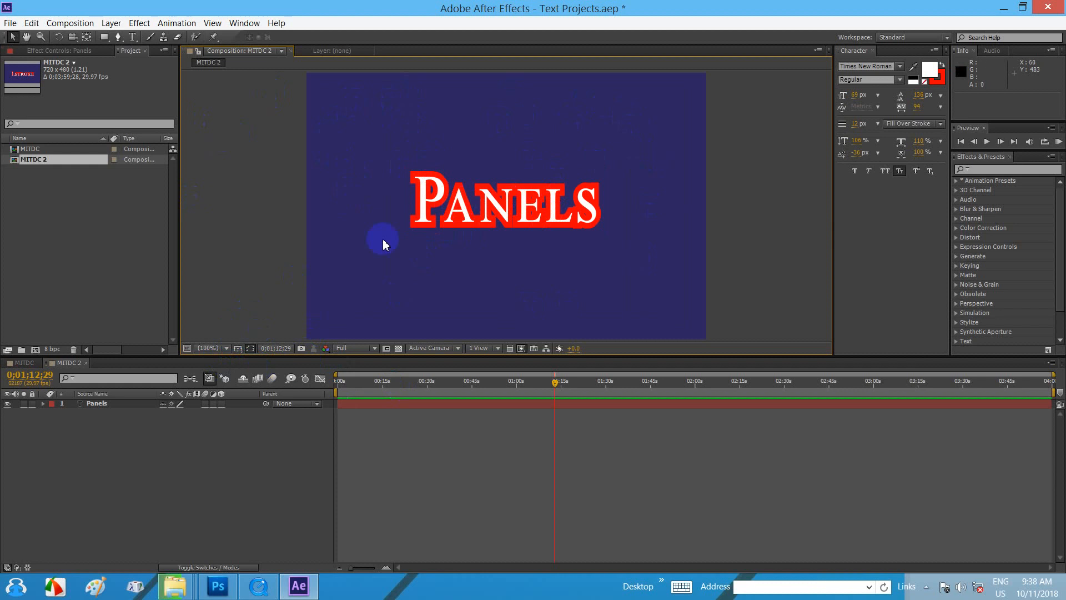
left_click(237, 348)
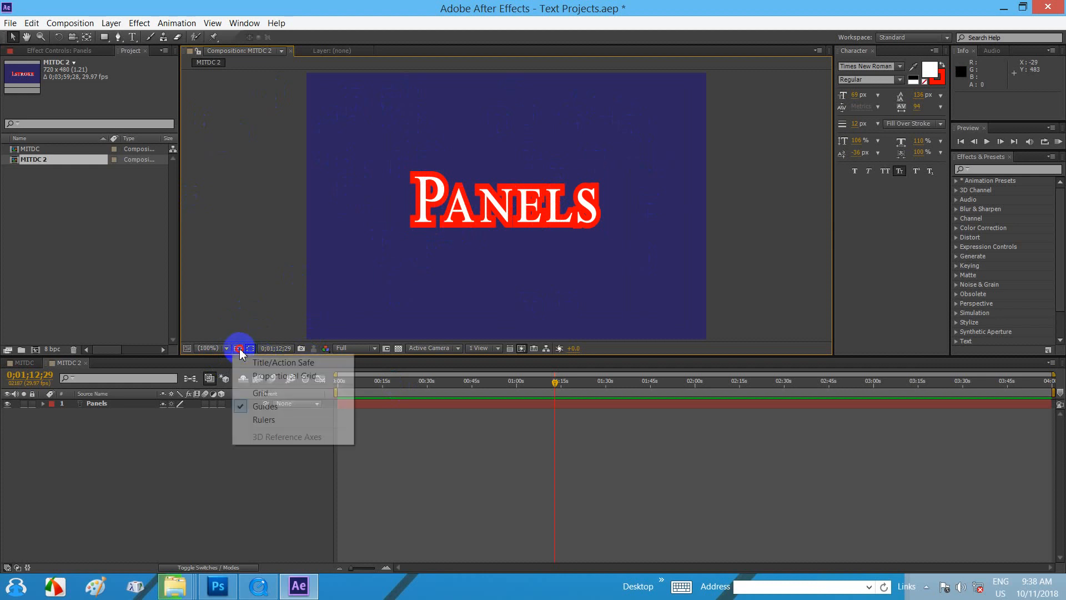
left_click(292, 364)
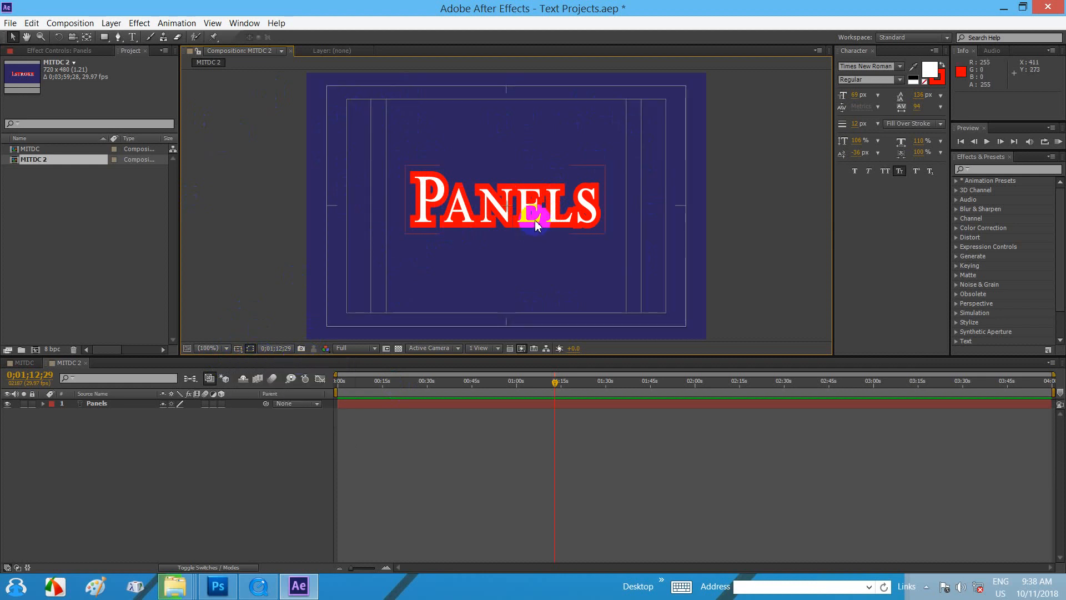
- Show the Proportional Grid over the composition and check the Panels text against it at 50% and 100% magnification
left_click(238, 349)
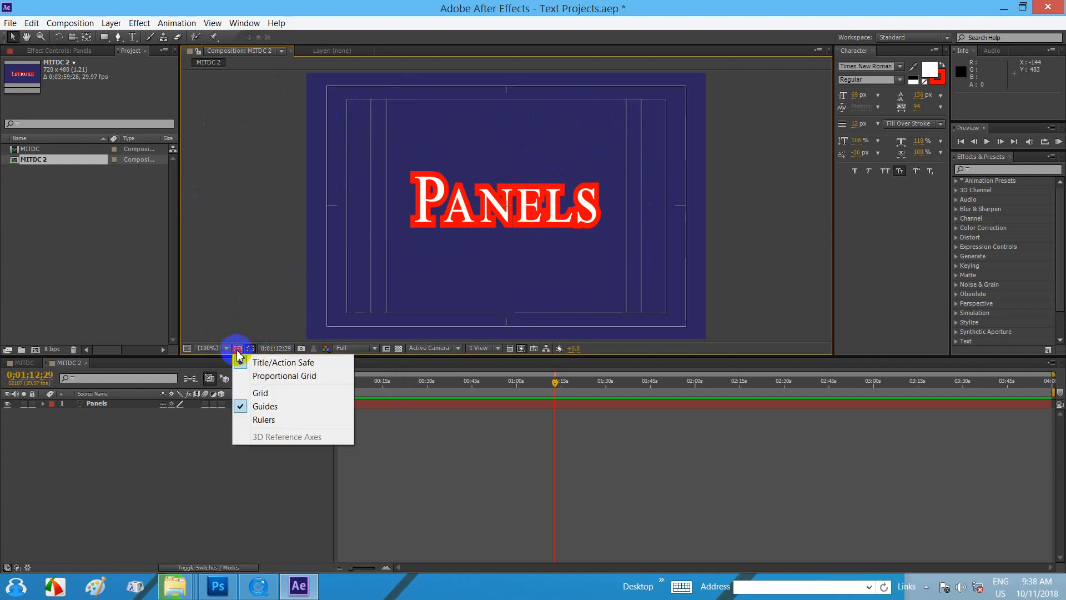
left_click(296, 382)
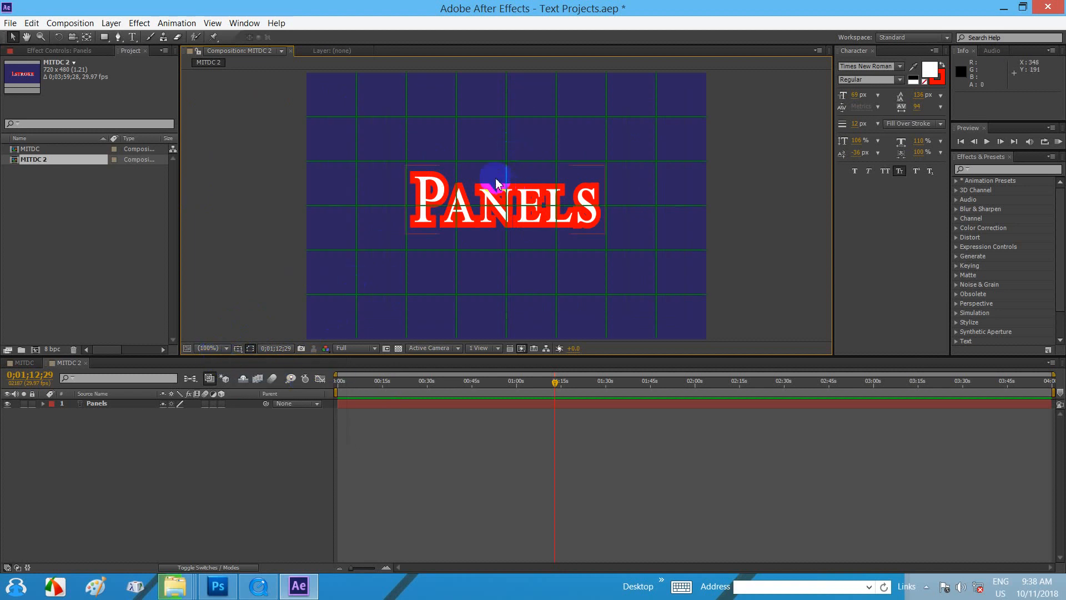
scroll(496, 184, "down", 1)
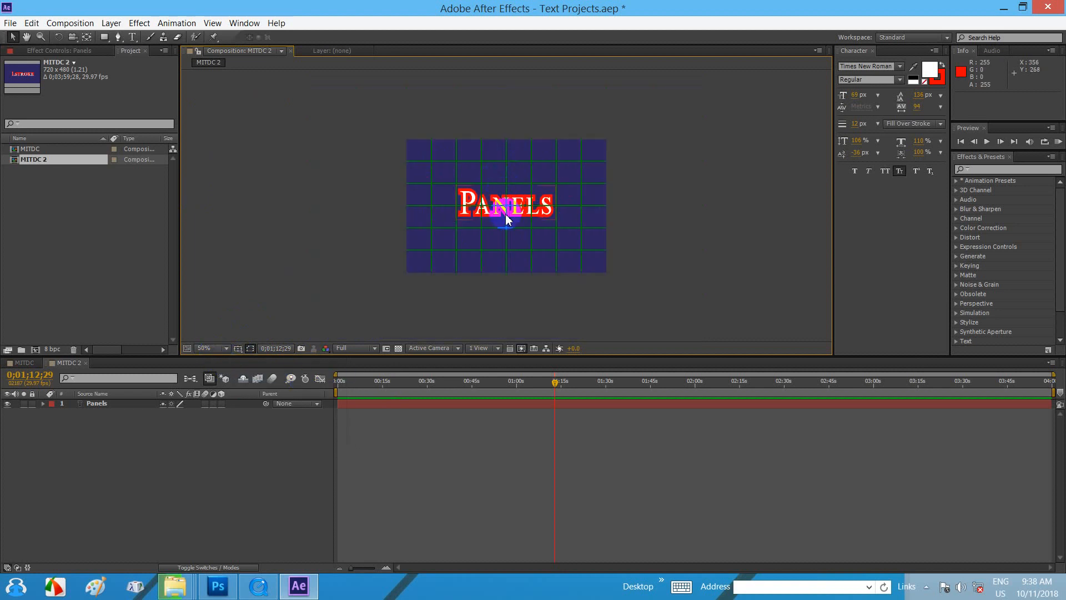
scroll(505, 218, "up", 1)
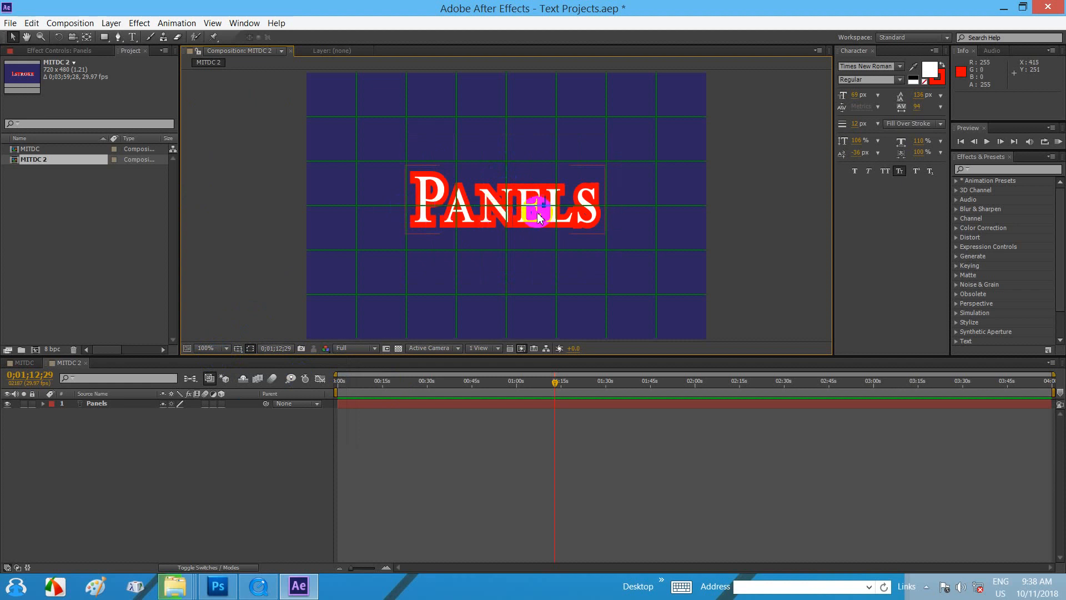
scroll(525, 197, "down", 1)
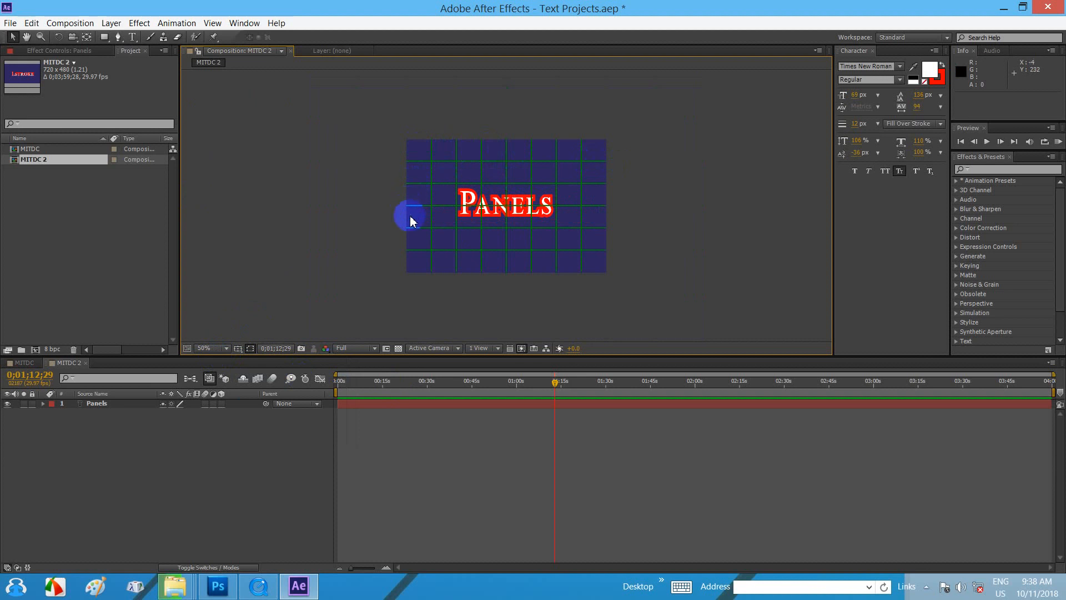
scroll(476, 220, "up", 1)
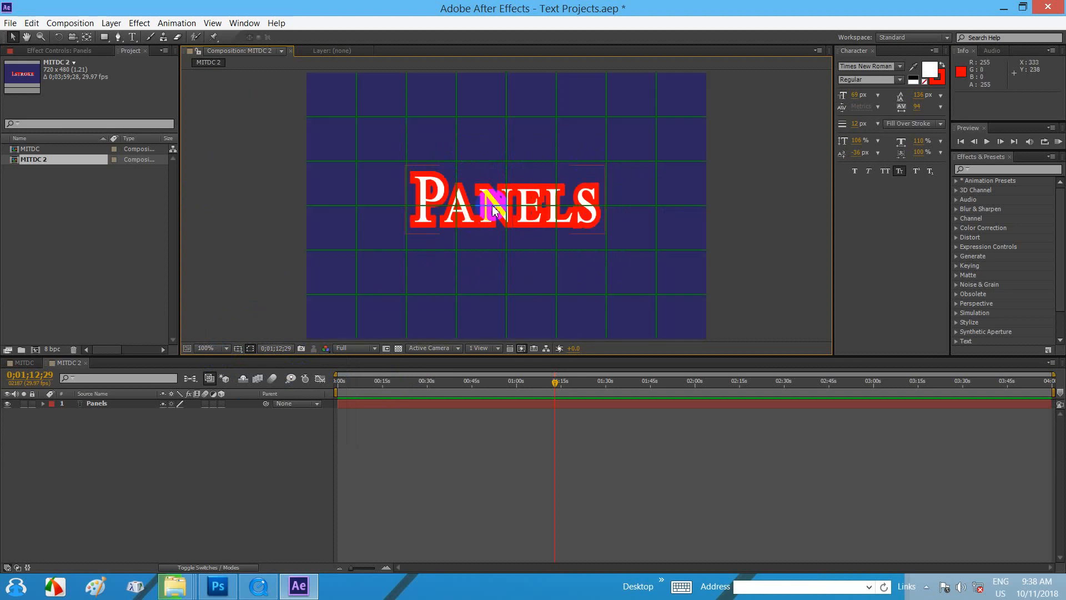
scroll(491, 218, "down", 1)
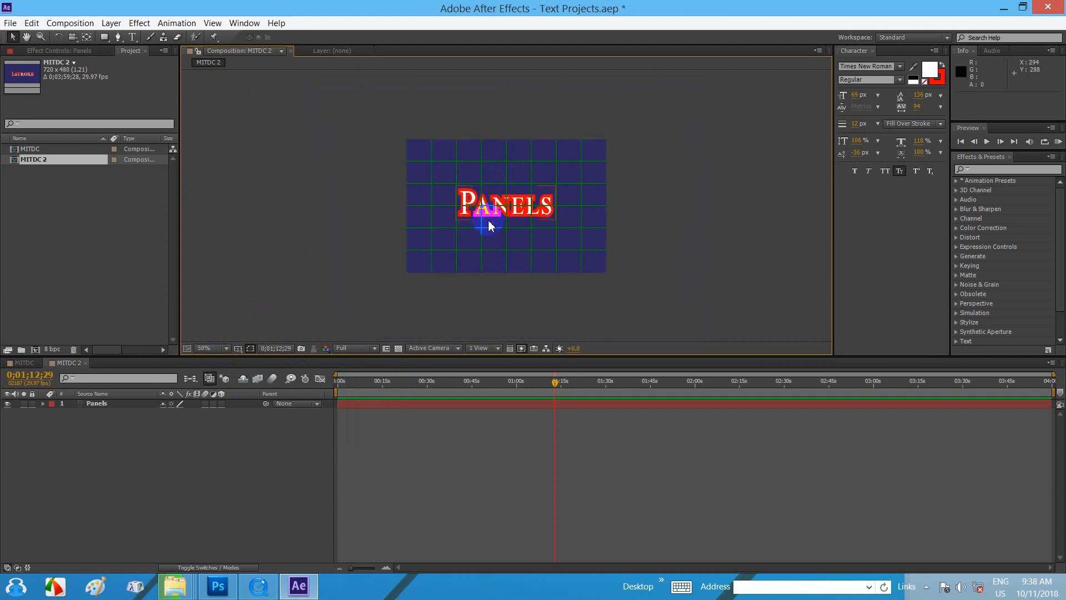
- Select the Panels text layer and nudge it against the grid to position 198, 218
left_click(513, 205)
scroll(531, 223, "up", 1)
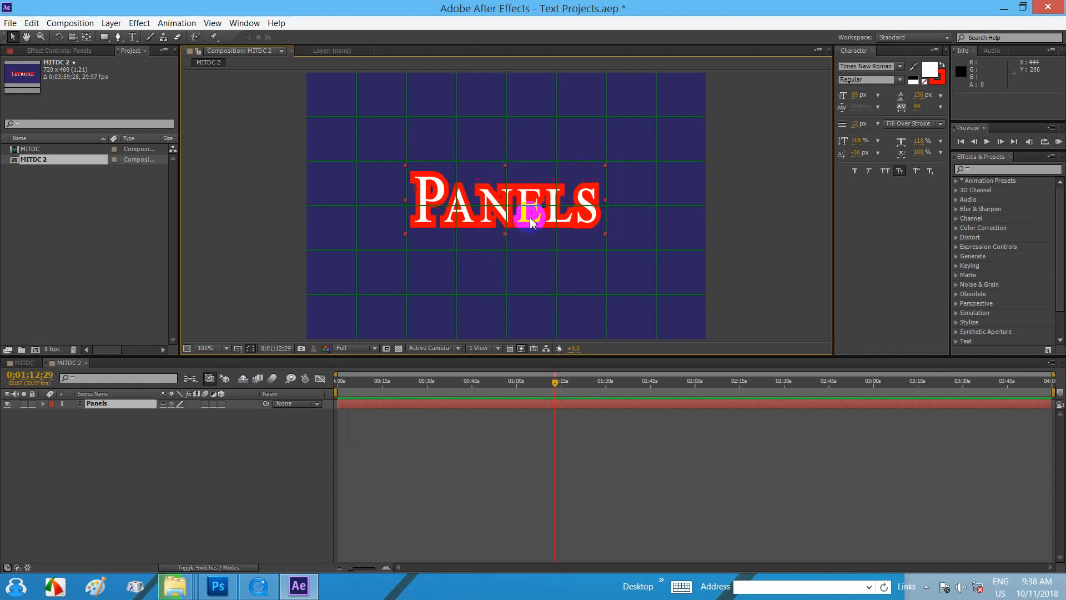
left_click(531, 223)
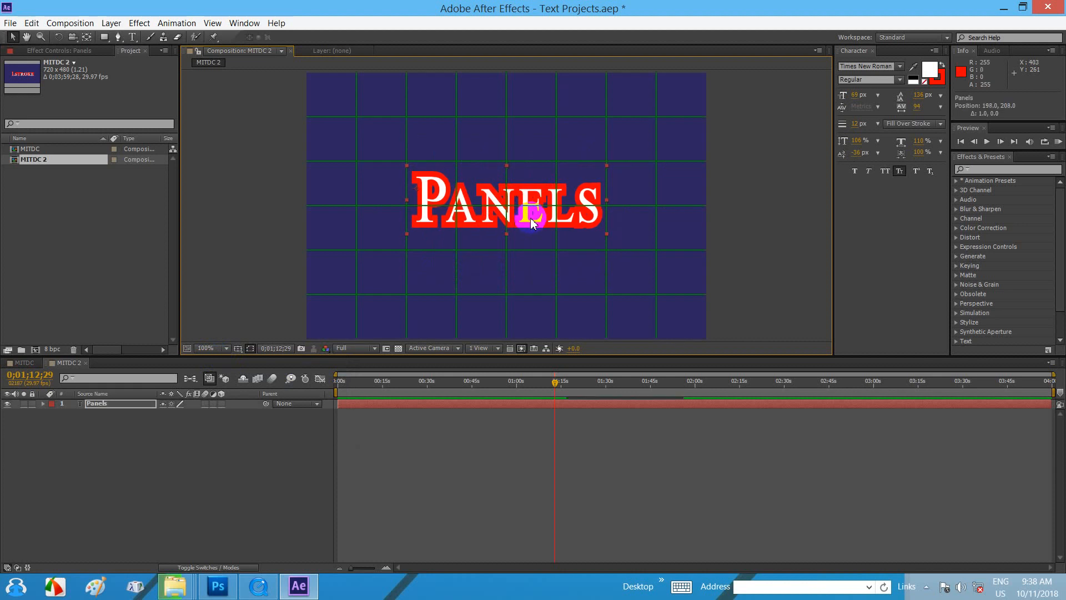
scroll(531, 223, "down", 1)
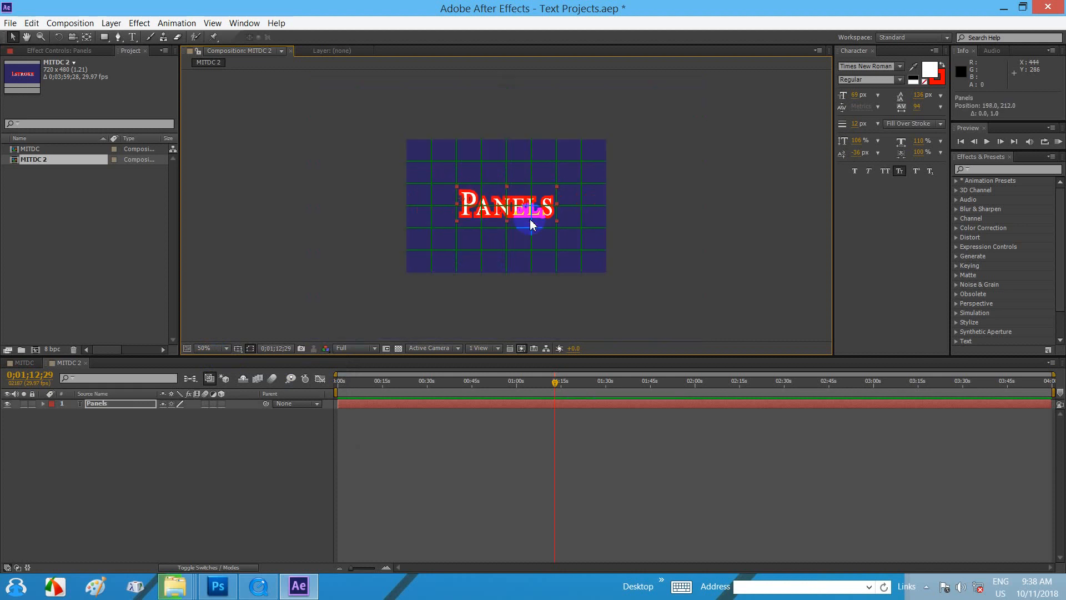
key("Down")
key("Down")
key("Down")
key("Down")
key("Down")
key("Down")
key("Down")
key("Down")
key("Down")
key("Down")
key("Down")
key("Down")
key("Down")
key("Down")
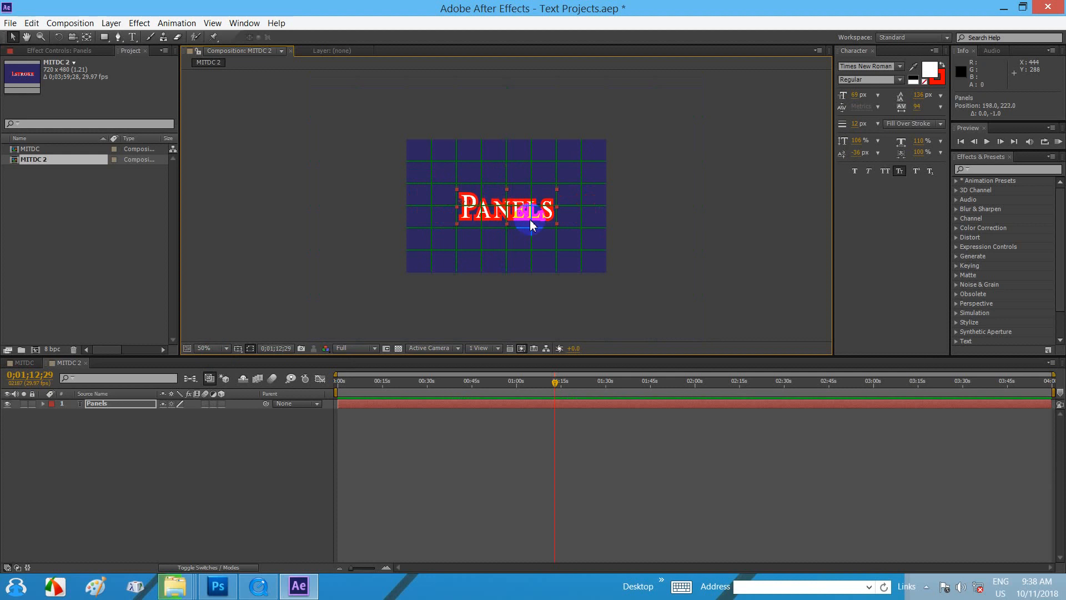
key("Up")
key("Up")
key("Up")
key("Up")
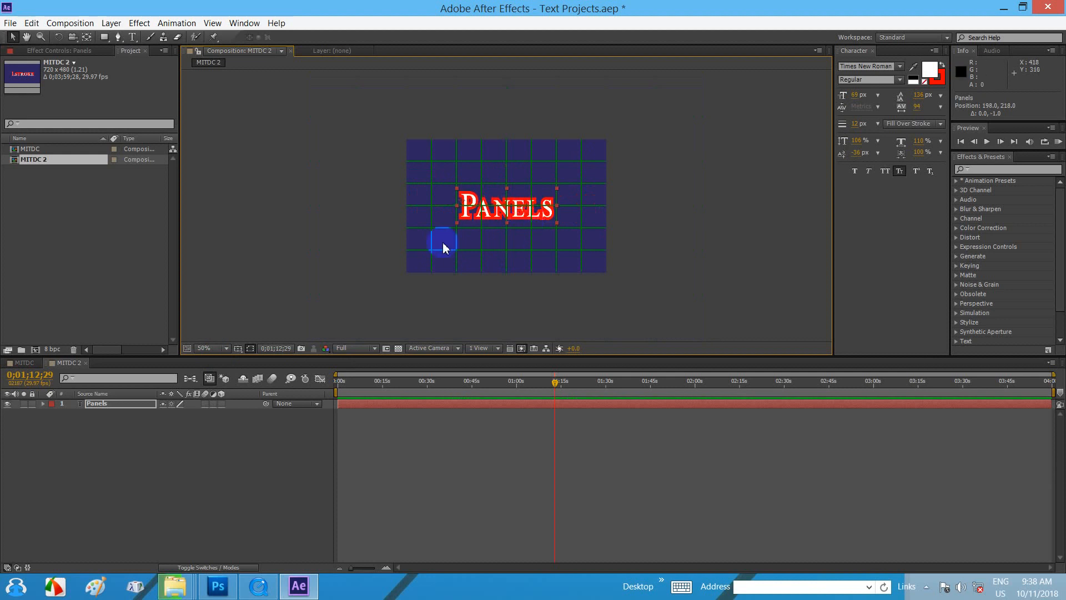
- Hide the guides in the composition view and show them again
left_click(228, 348)
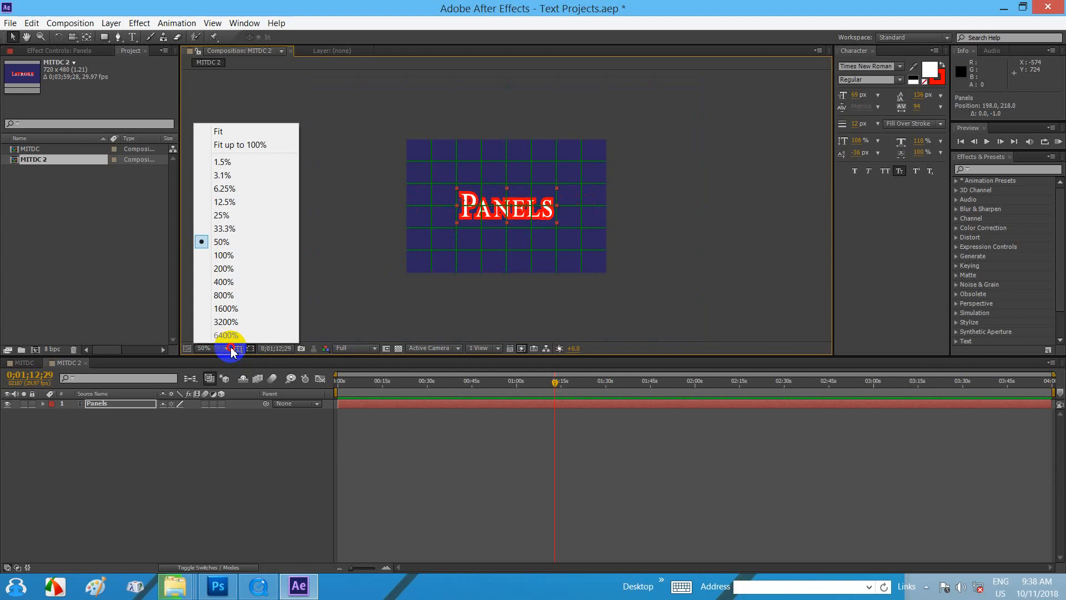
left_click(248, 351)
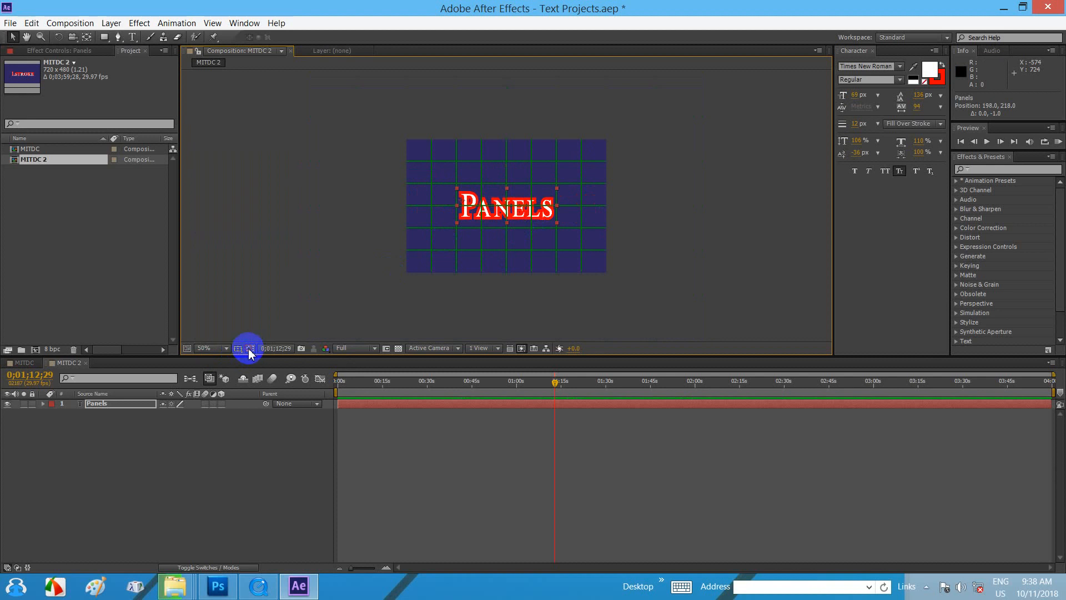
left_click(240, 350)
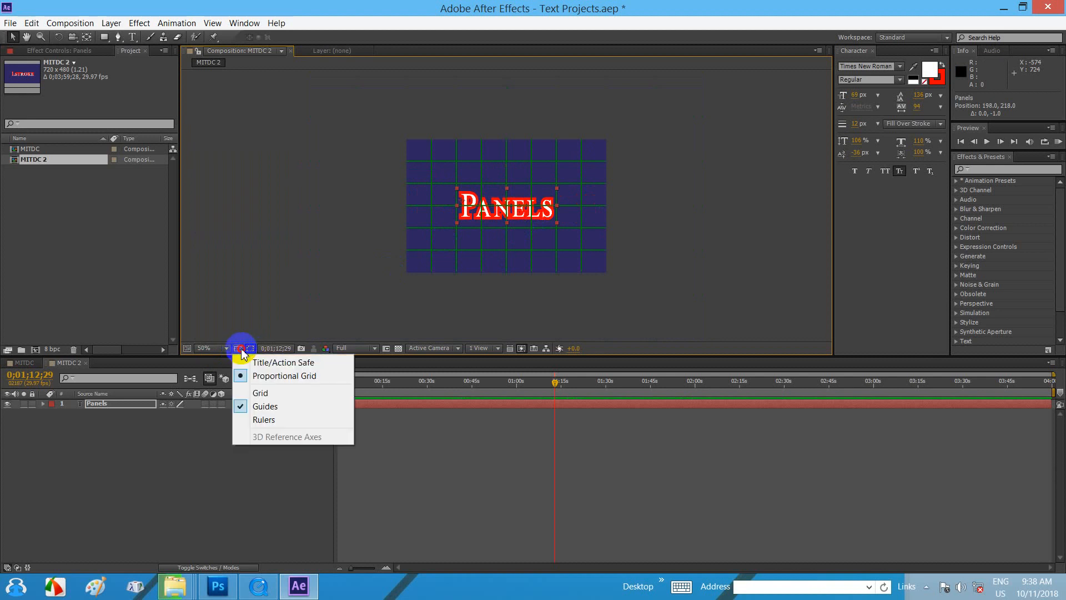
left_click(257, 406)
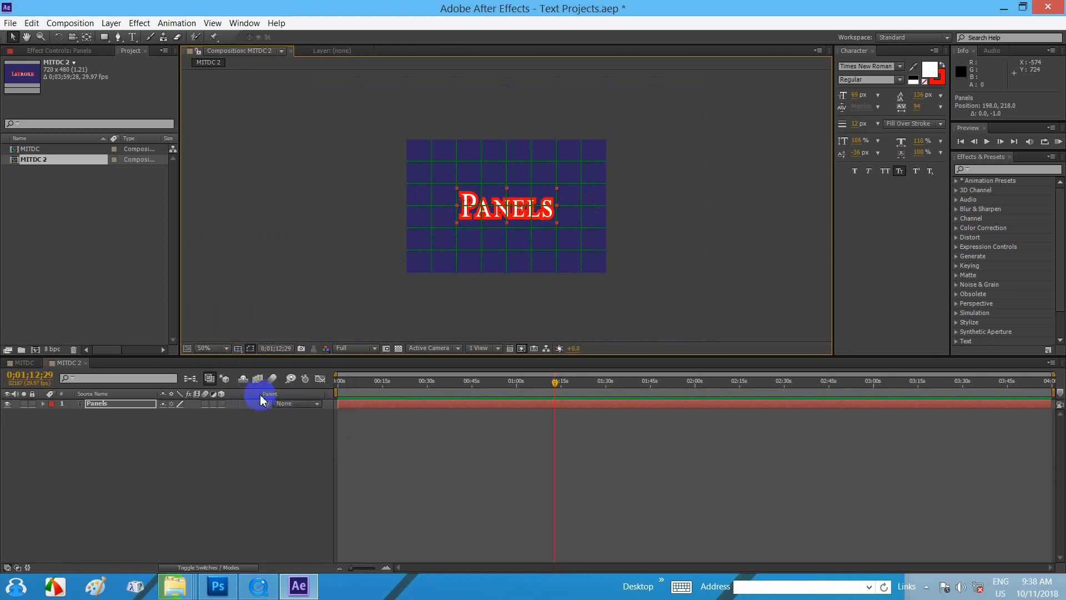
left_click(238, 350)
left_click(261, 406)
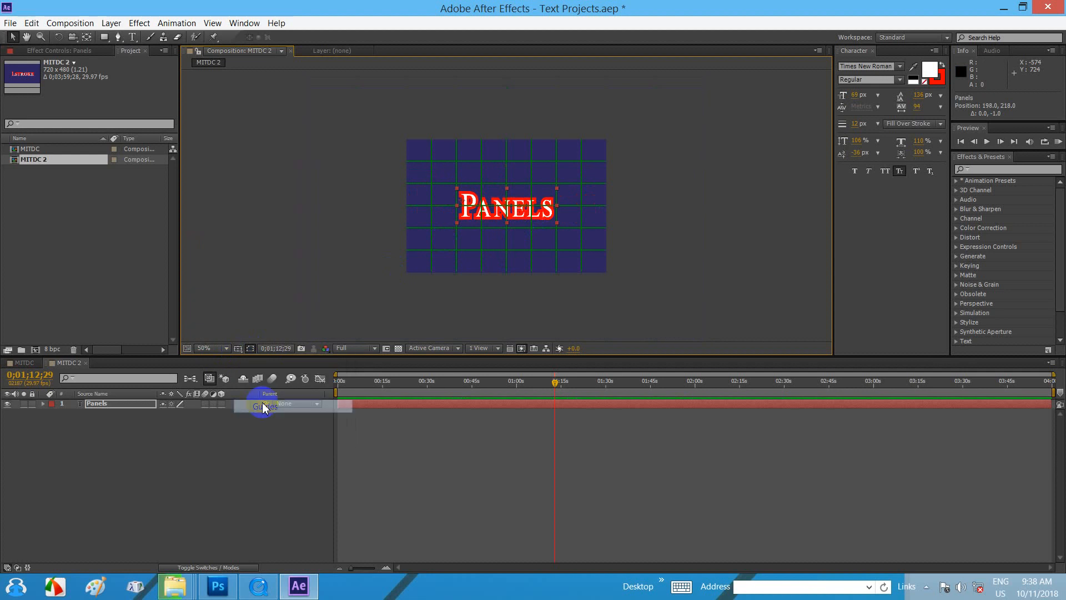
- Show the regular Grid over the composition in addition to the Proportional Grid, and hide it again
left_click(239, 349)
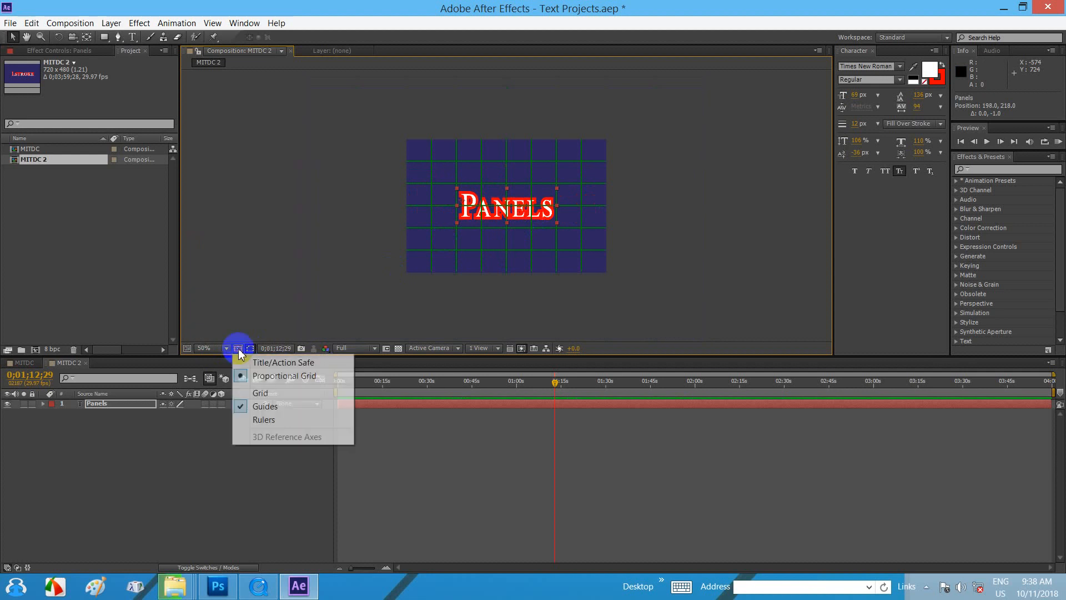
left_click(256, 394)
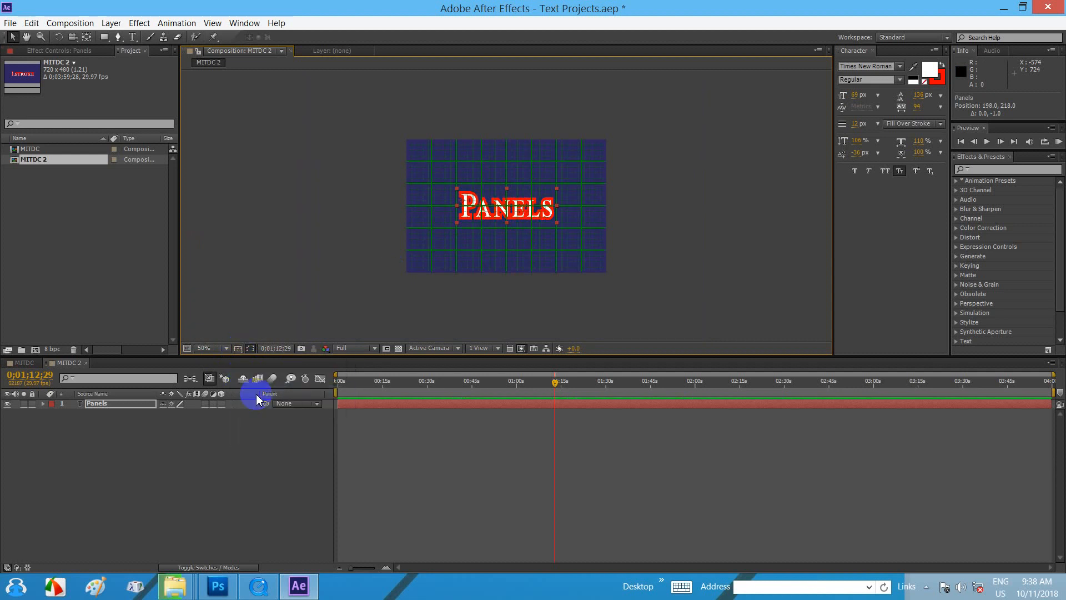
left_click(238, 349)
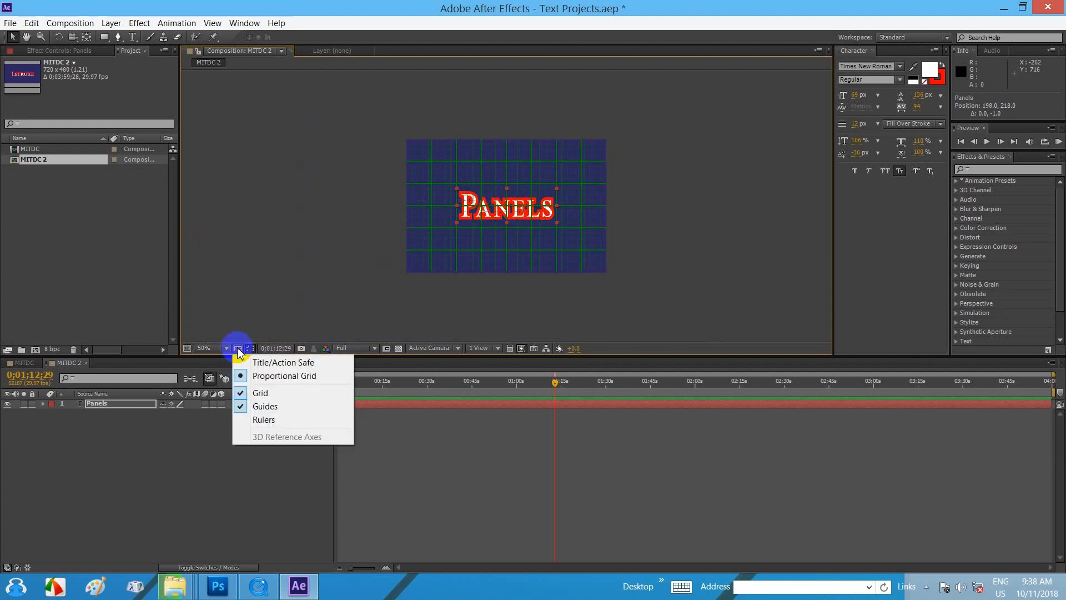
left_click(257, 393)
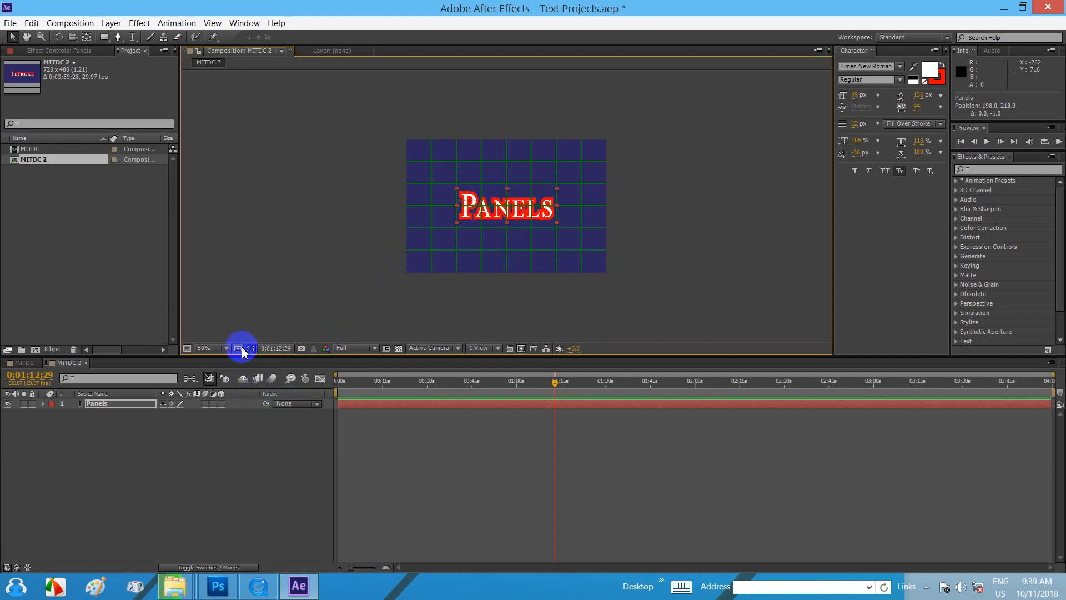
- Turn off Guides and display the rulers around the composition view
left_click(238, 348)
left_click(256, 411)
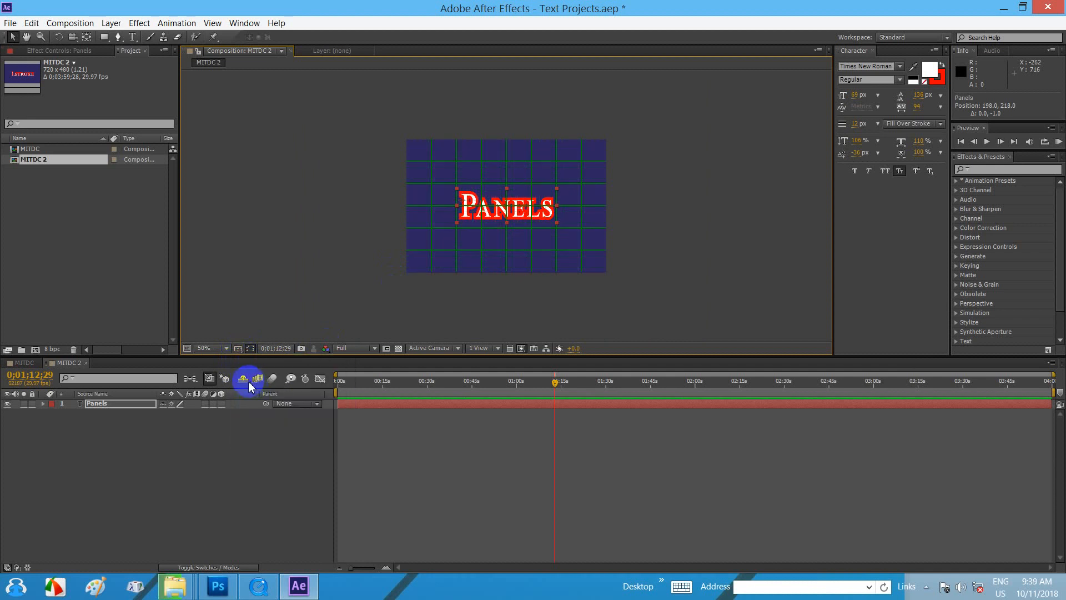
left_click(238, 348)
left_click(255, 419)
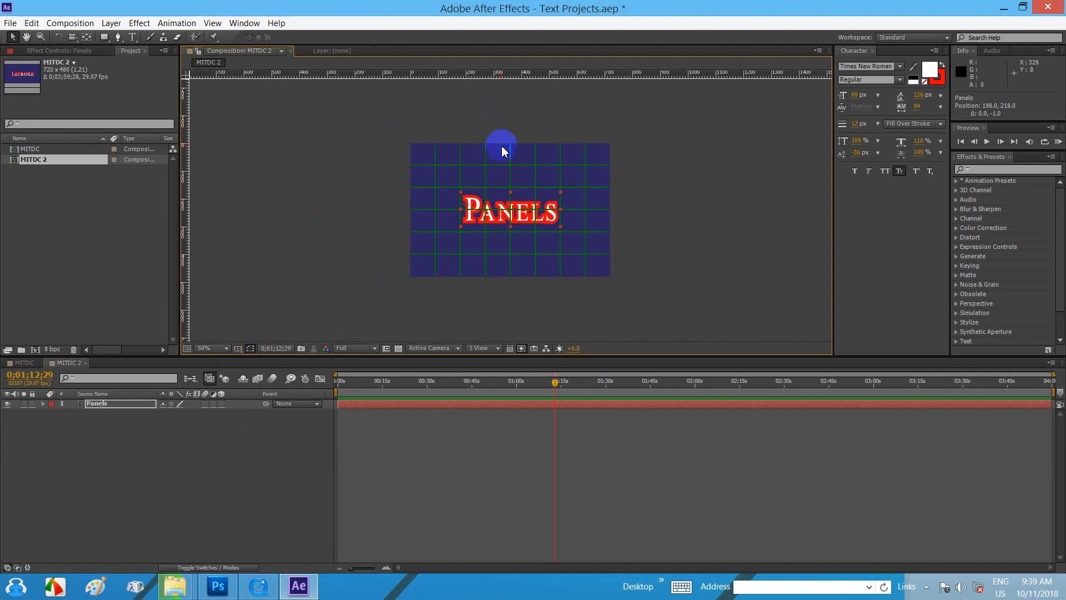
scroll(502, 151, "down", 3)
scroll(501, 149, "up", 3)
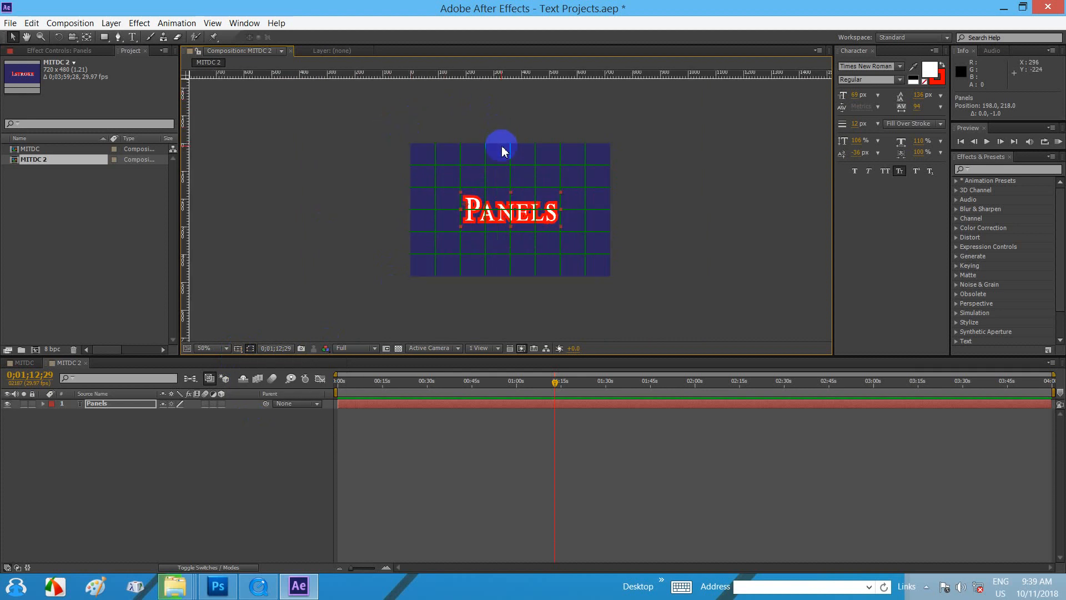
- Hide the rulers around the composition view and show them again
left_click(237, 349)
left_click(257, 419)
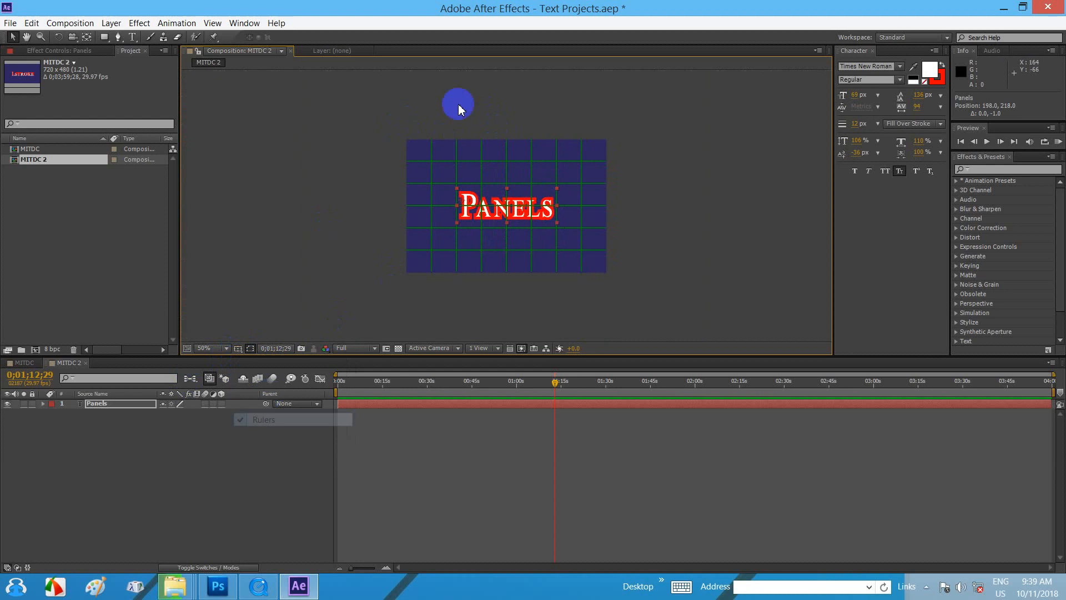
left_click(237, 349)
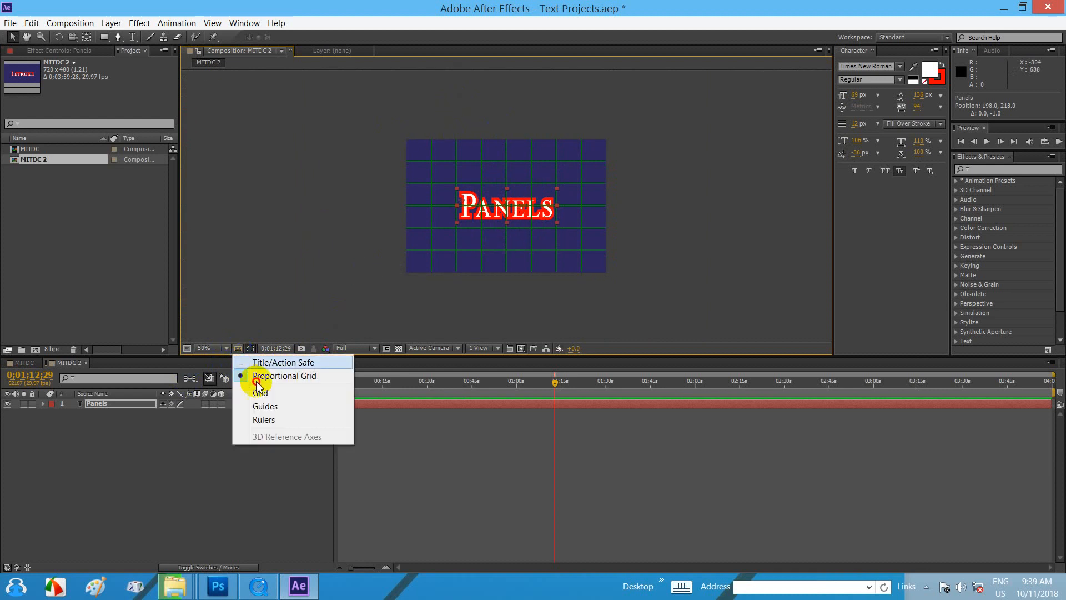
left_click(264, 419)
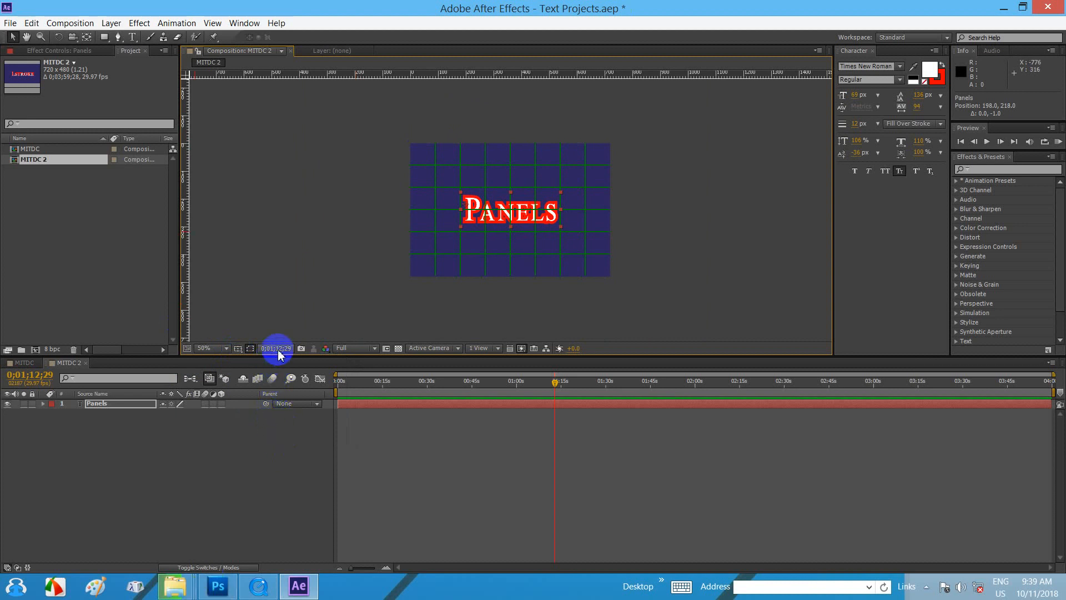
- Scrub the current time back and forth through the MITDC 2 timeline, finishing at 0;00;34;20
left_click(423, 382)
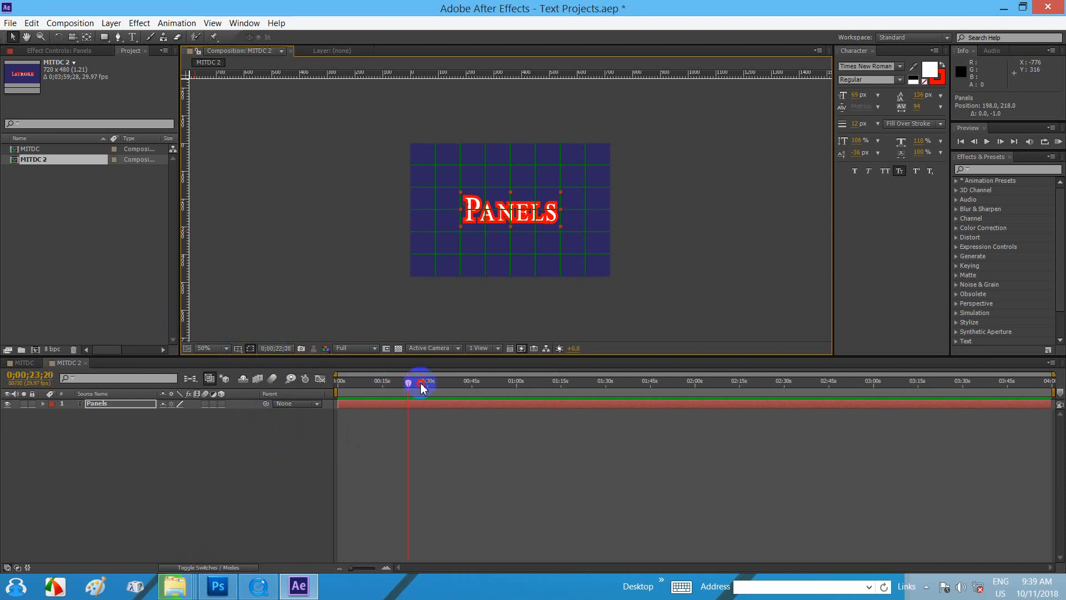
left_click_drag(504, 384, 539, 391)
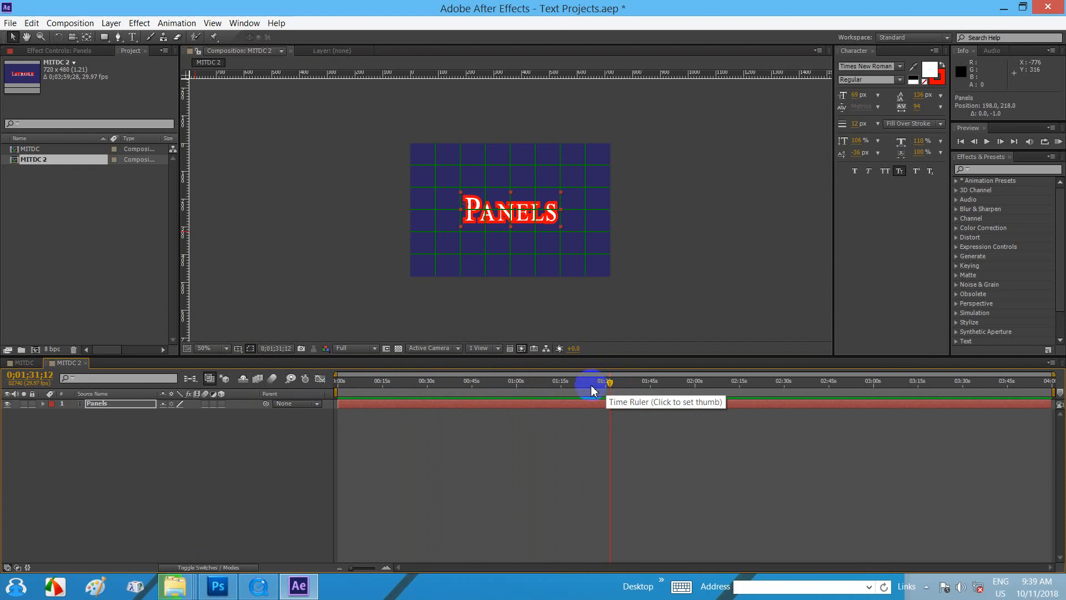
left_click(537, 387)
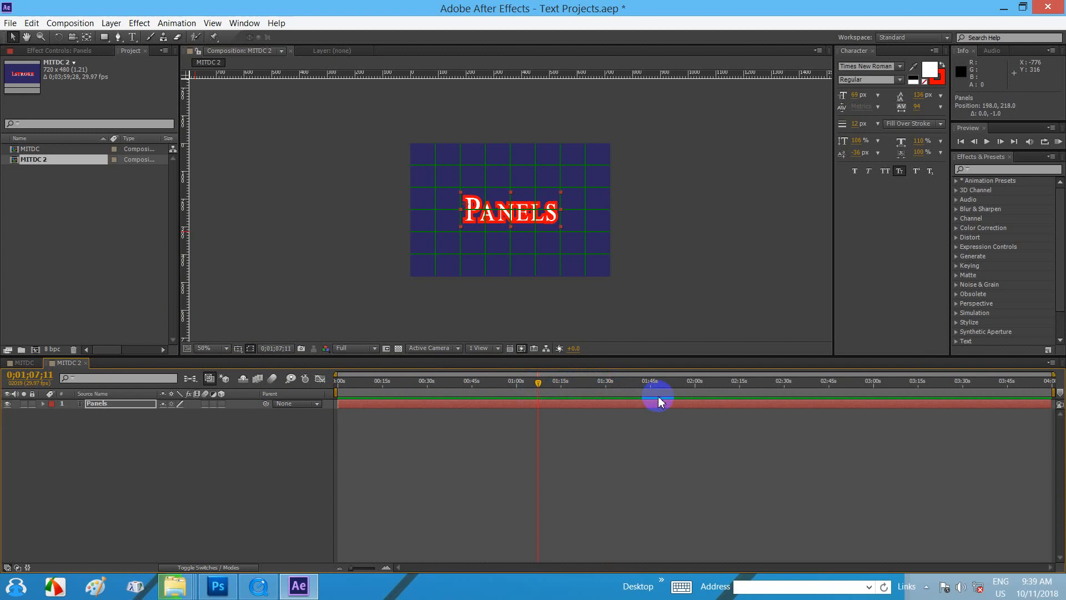
left_click(708, 383)
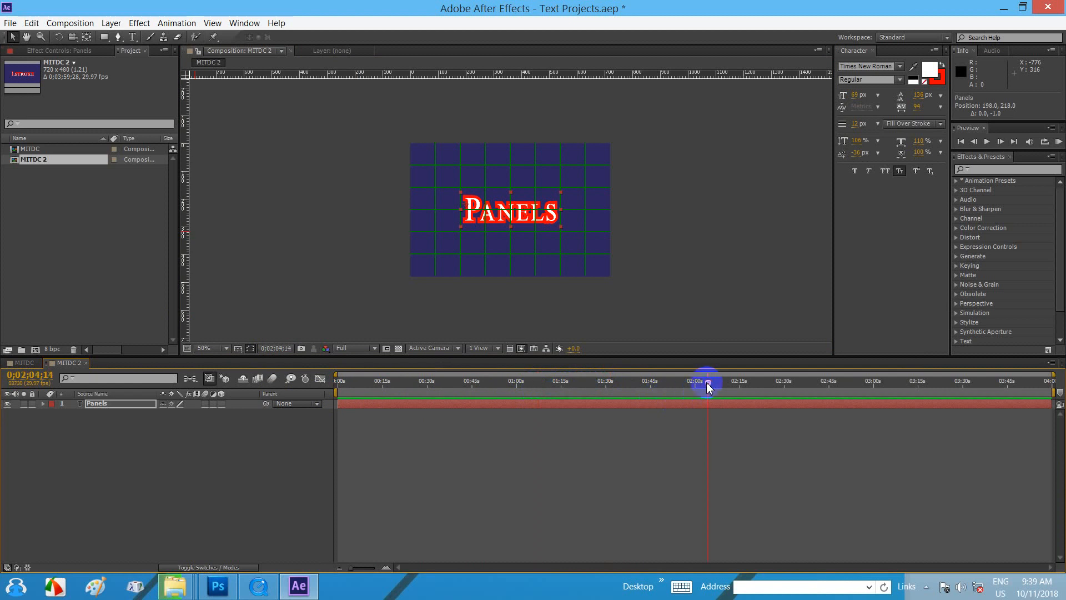
left_click(740, 382)
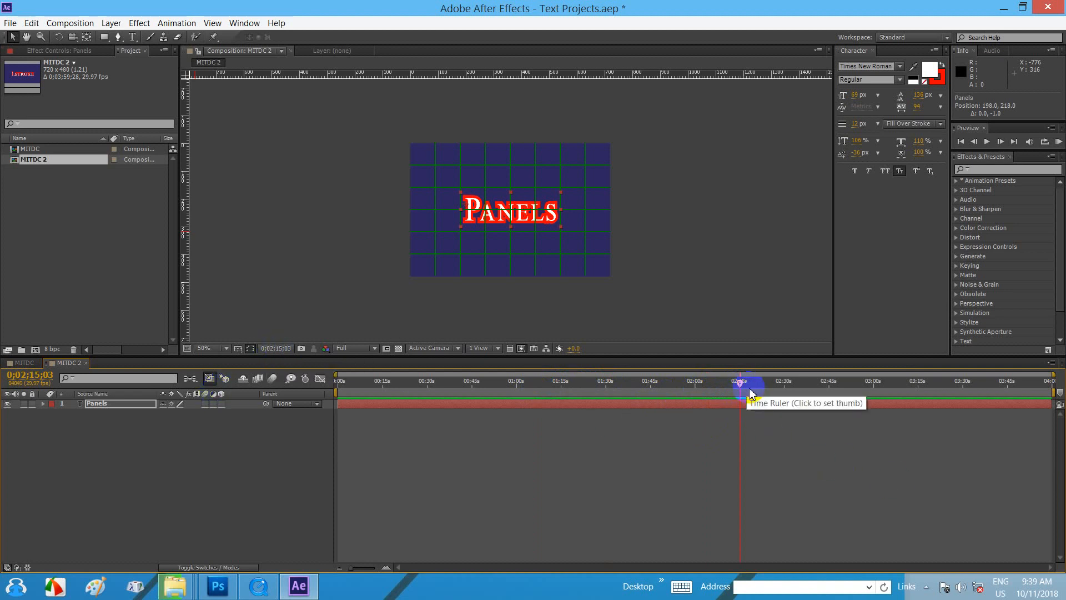
left_click_drag(741, 383, 555, 386)
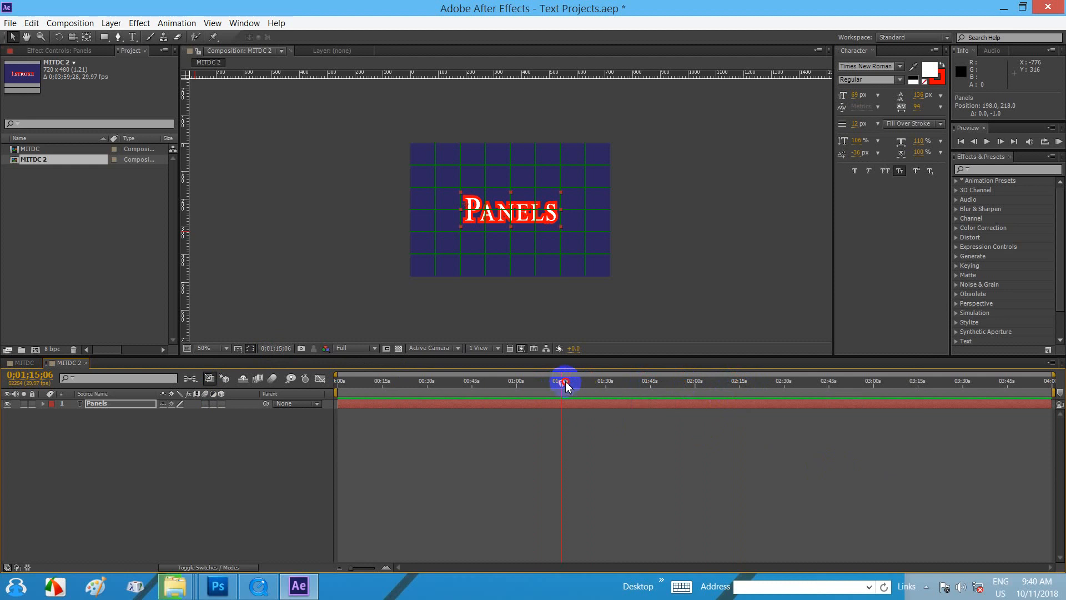
left_click_drag(562, 387, 475, 408)
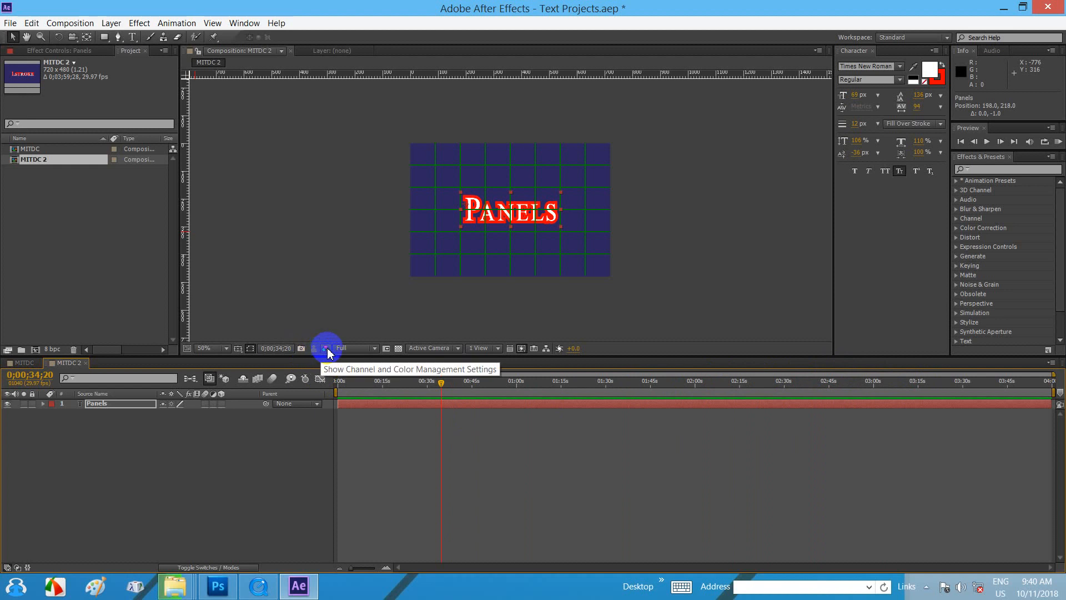
- View the composition's Red, Green and Blue channels in turn, and deselect the Panels layer
left_click(327, 349)
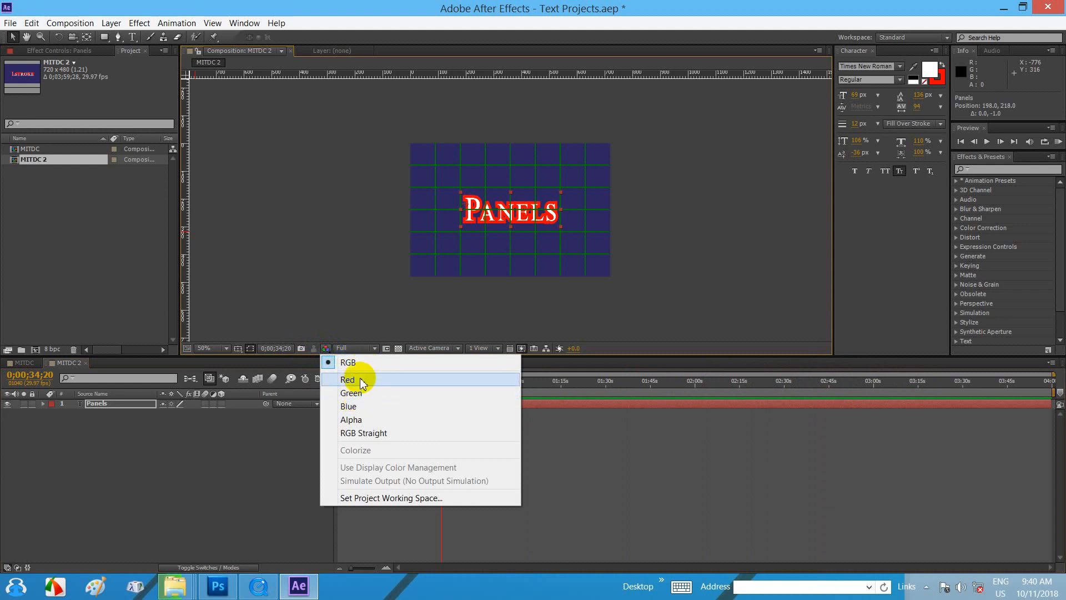
left_click(360, 378)
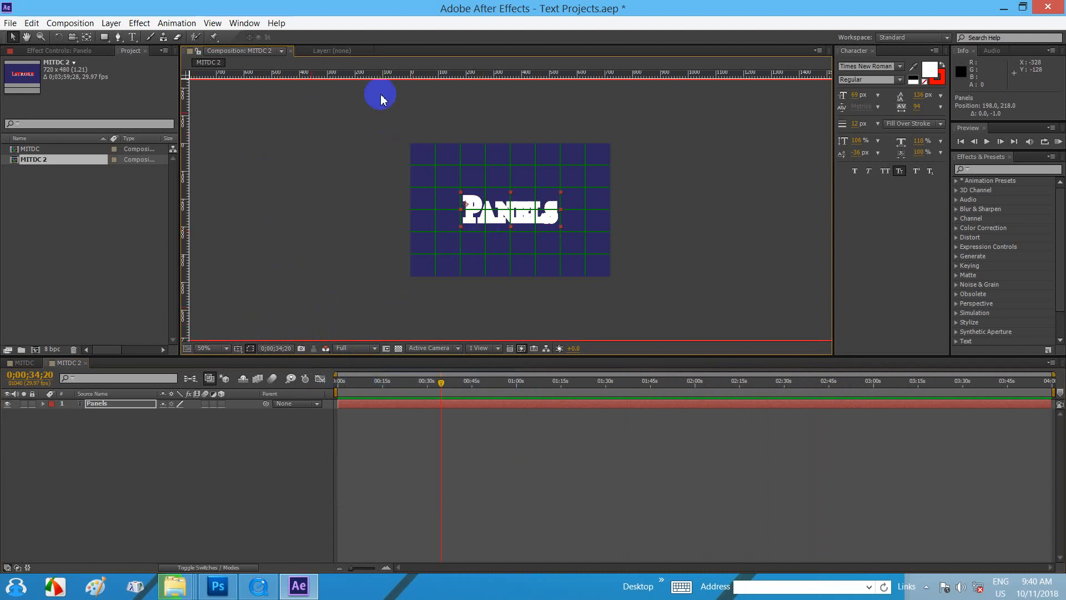
left_click(325, 348)
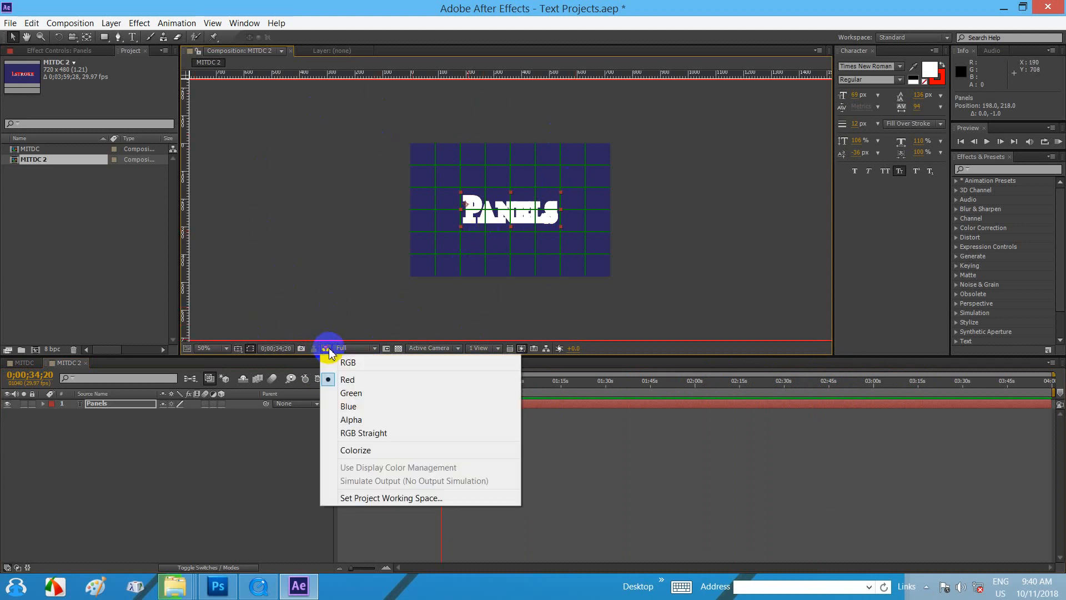
left_click(350, 393)
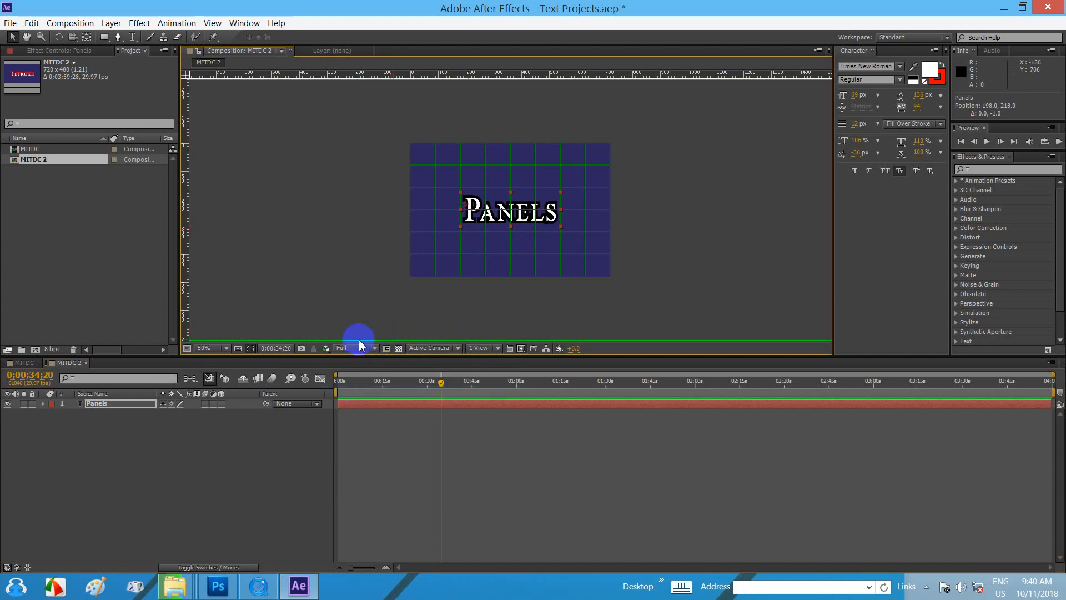
left_click(325, 348)
left_click(358, 406)
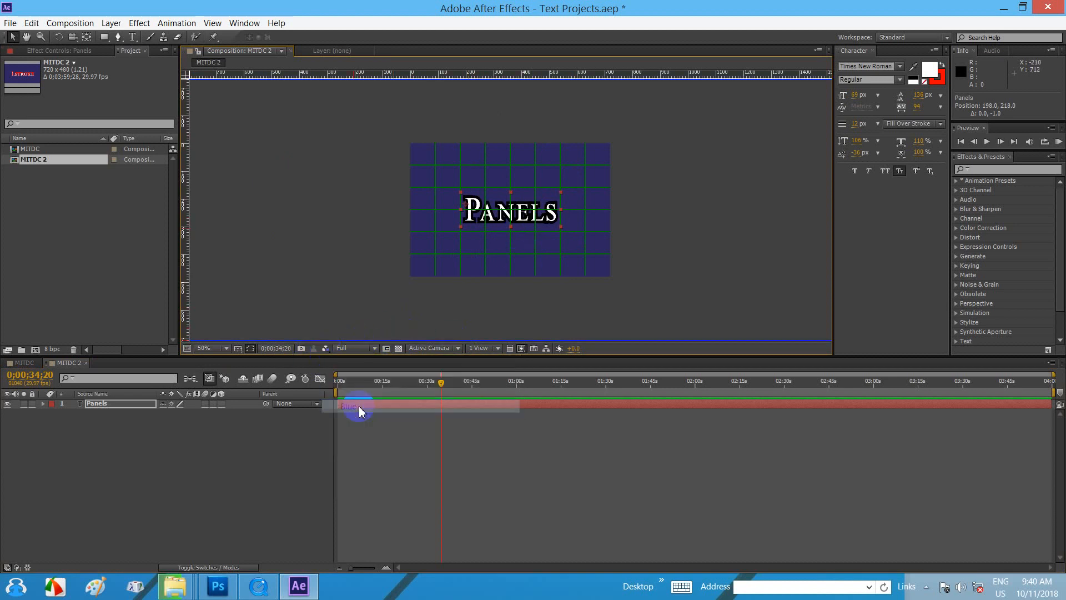
left_click(295, 109)
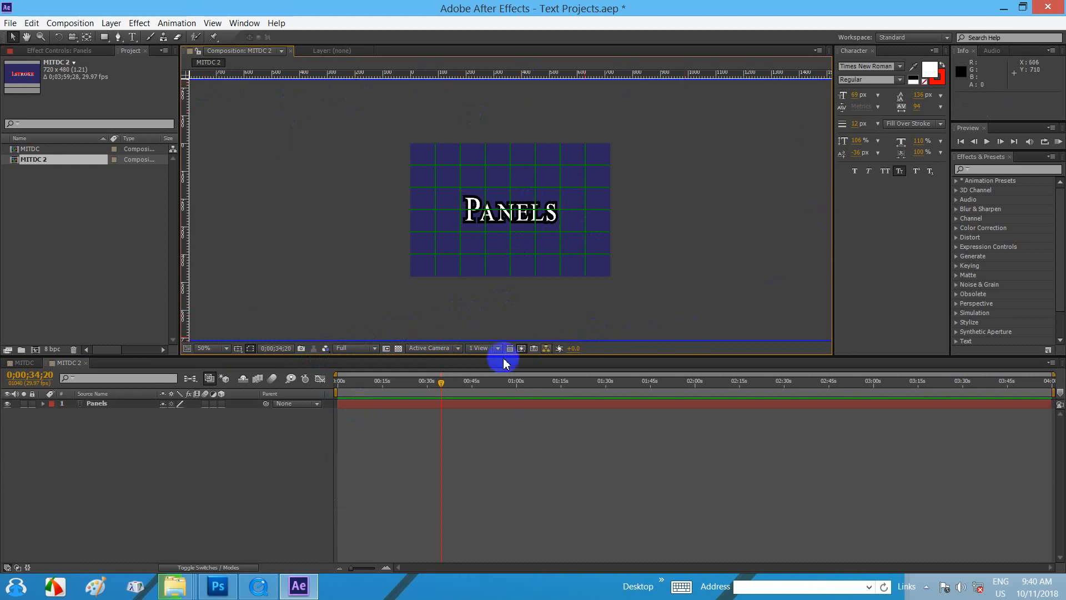
- View the composition as Alpha and RGB Straight, and return the channel display to RGB
left_click(326, 348)
left_click(379, 420)
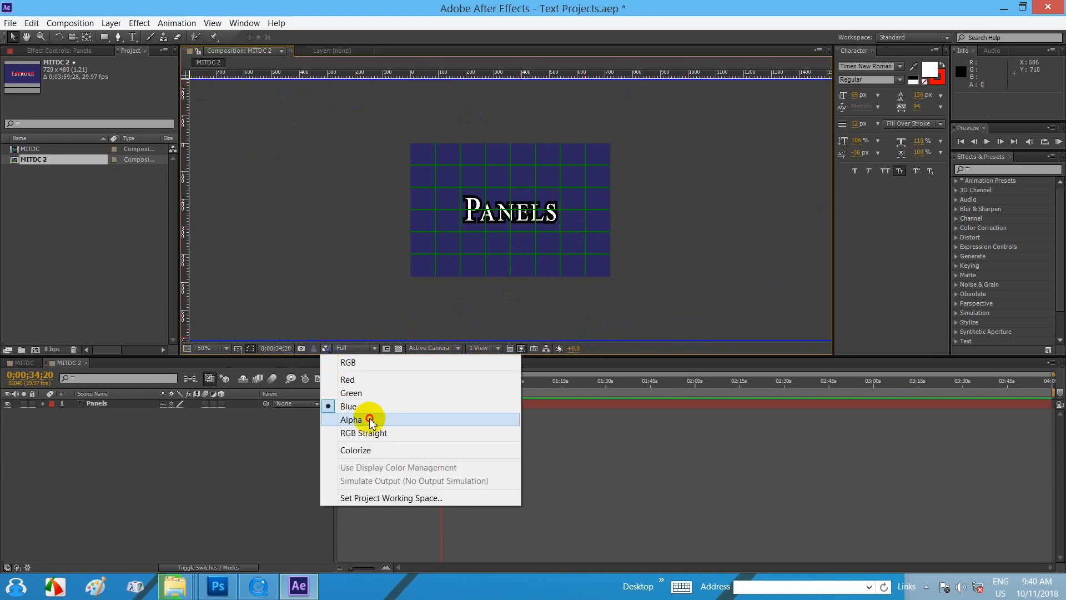
left_click(325, 348)
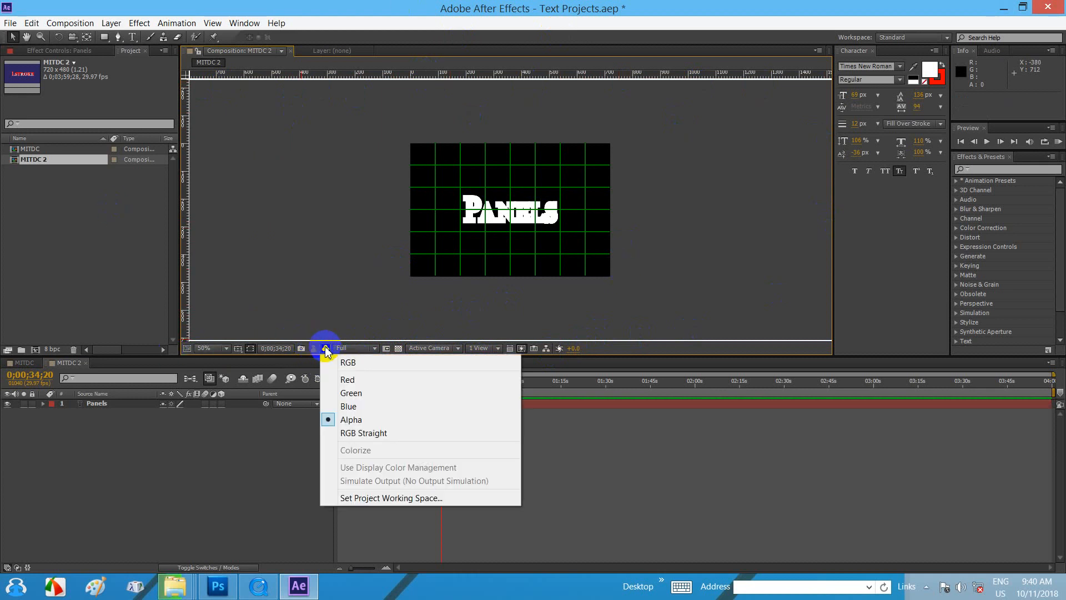
left_click(354, 434)
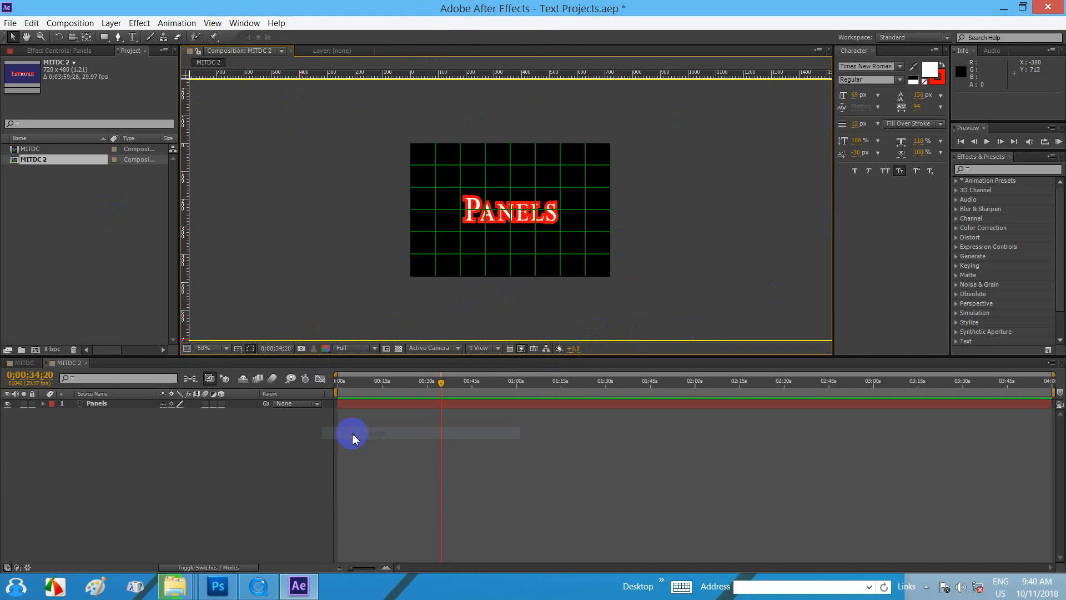
left_click(325, 350)
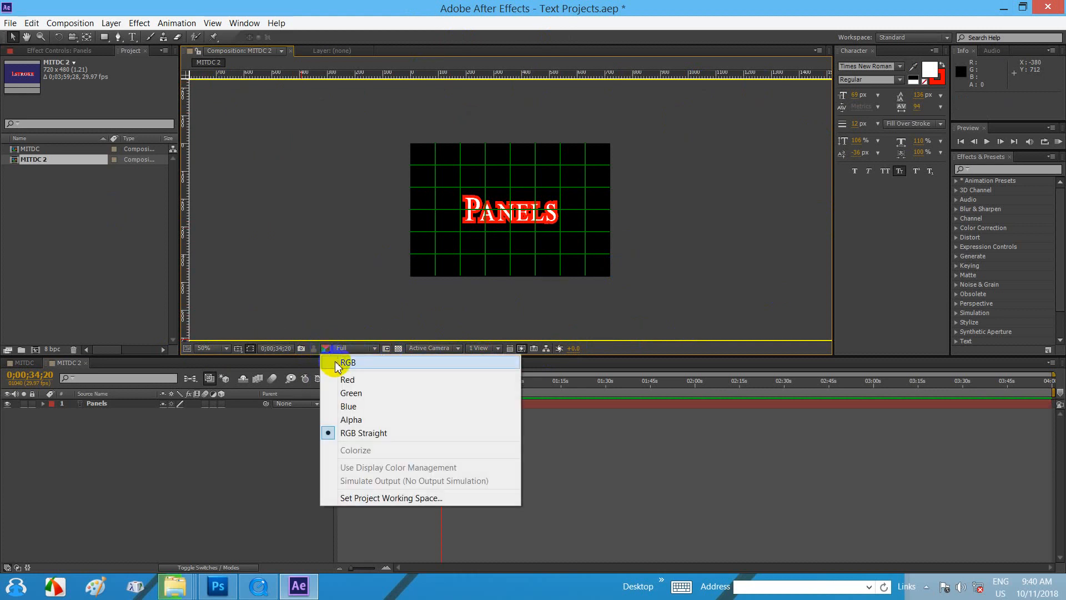
left_click(335, 362)
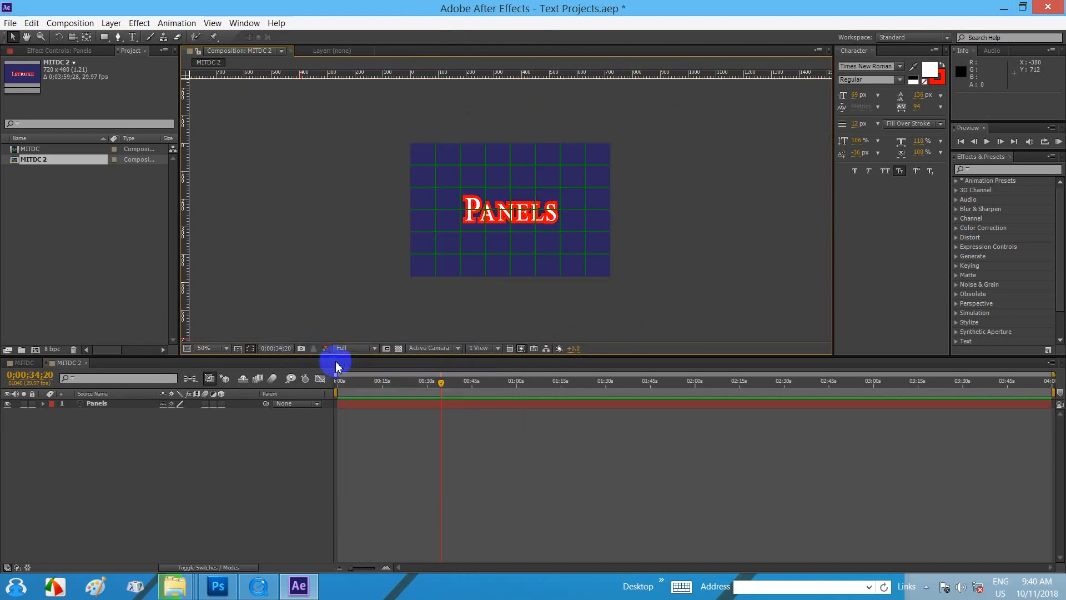
- Set the composition's preview resolution to Auto
left_click(372, 348)
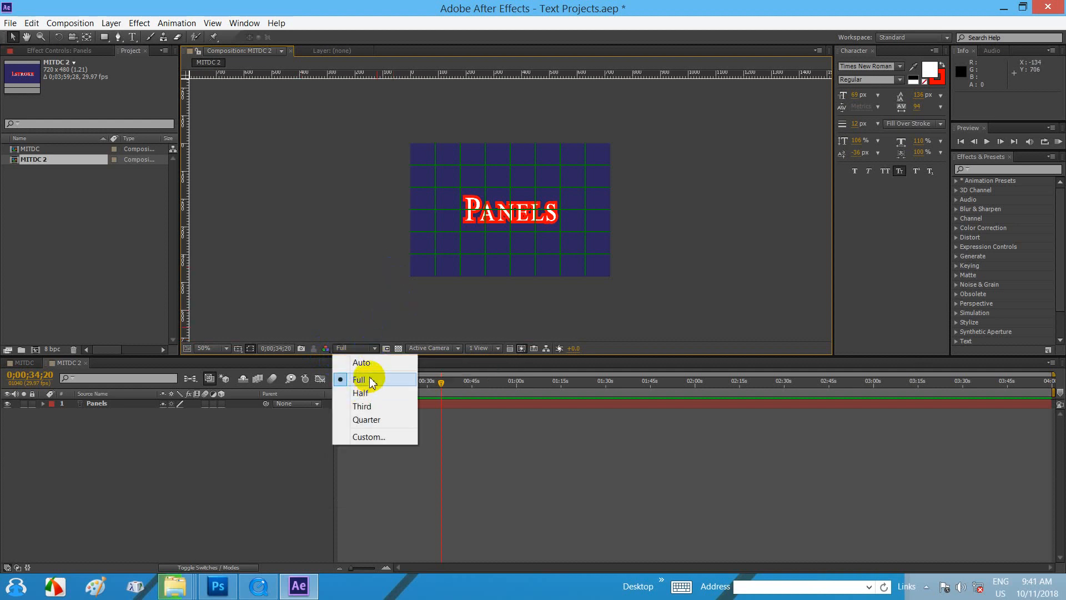
left_click(367, 362)
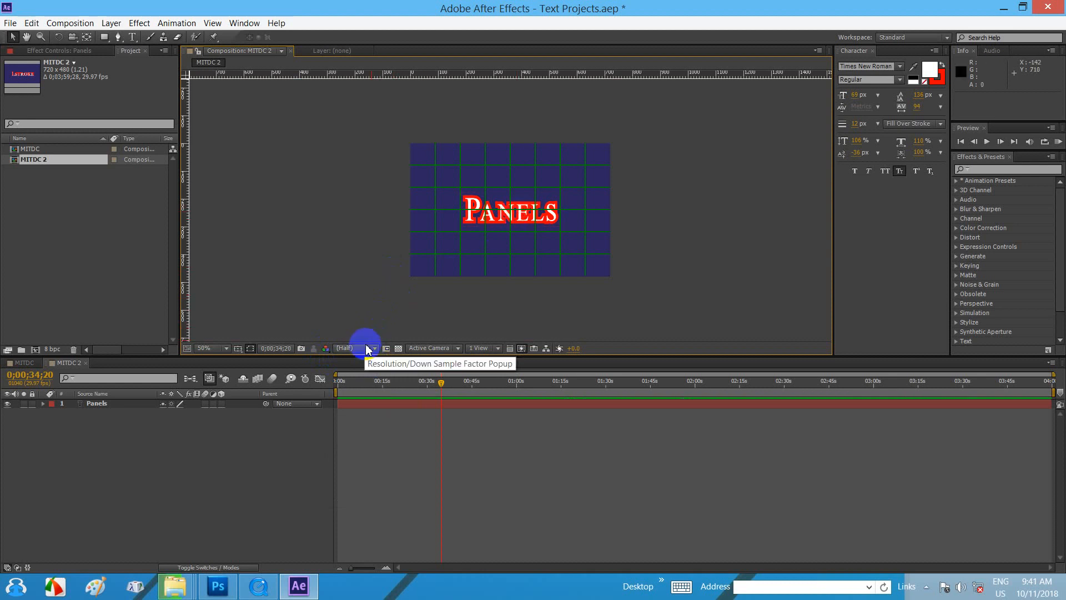
- Try the Full and Auto preview resolutions, and set the composition's resolution to Half
left_click(367, 348)
left_click(359, 380)
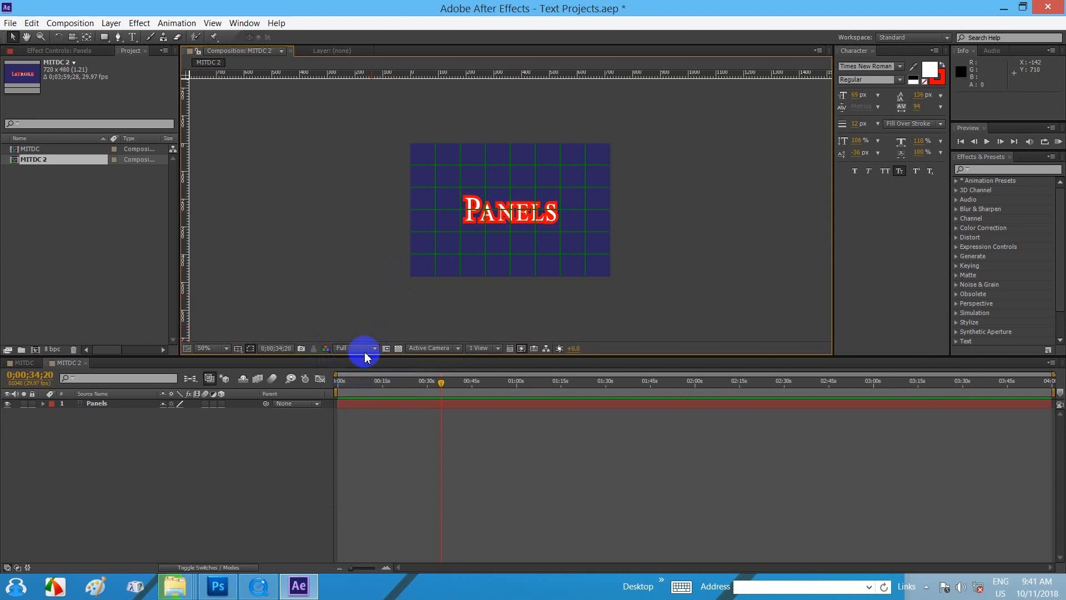
left_click(365, 350)
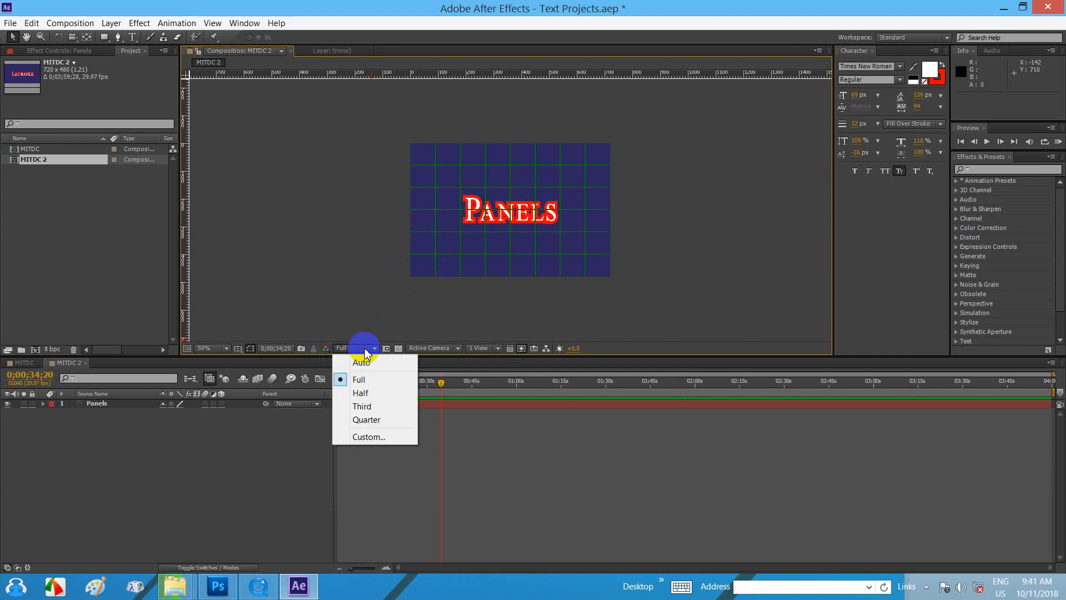
left_click(362, 362)
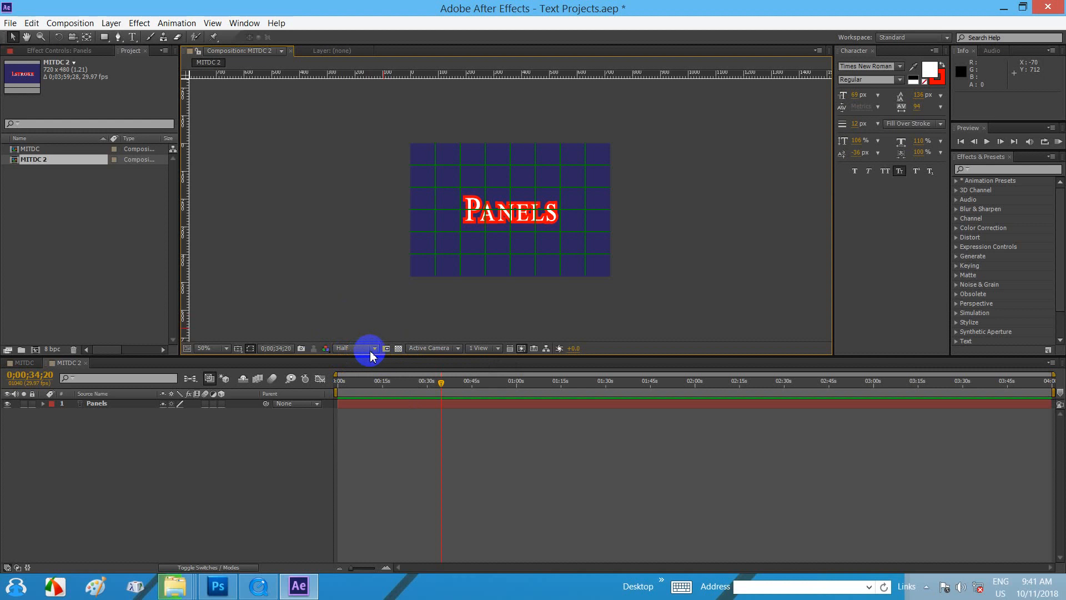
key("ctrl+alt+shift+j")
key("ctrl+alt+j")
key("ctrl+shift+j")
- Scrub the current time across the MITDC 2 timeline, finishing at 0;00;11;28
left_click_drag(445, 386, 915, 387)
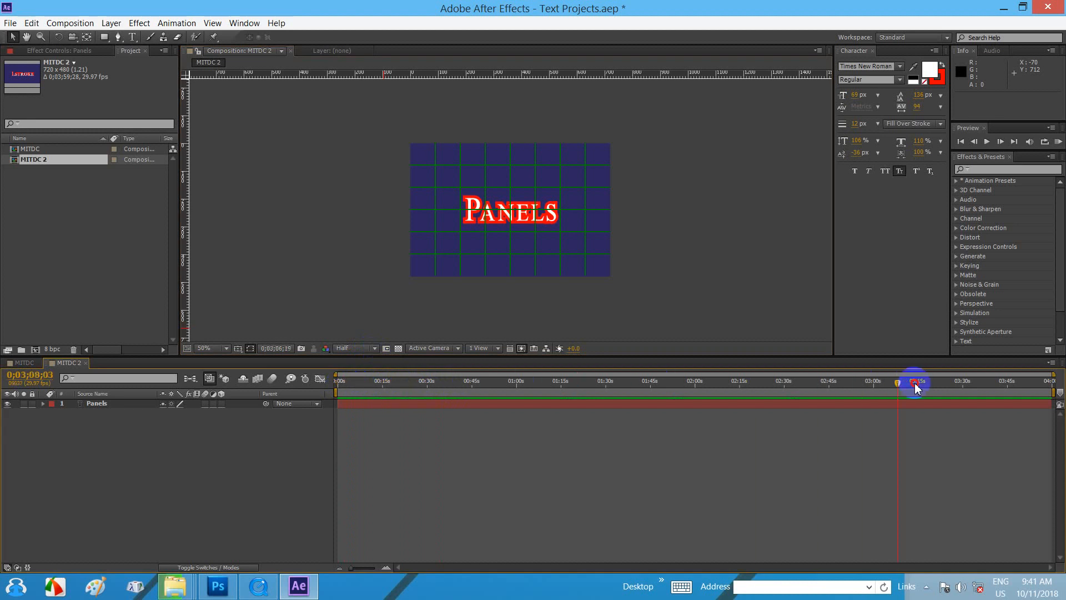
left_click_drag(534, 383, 393, 383)
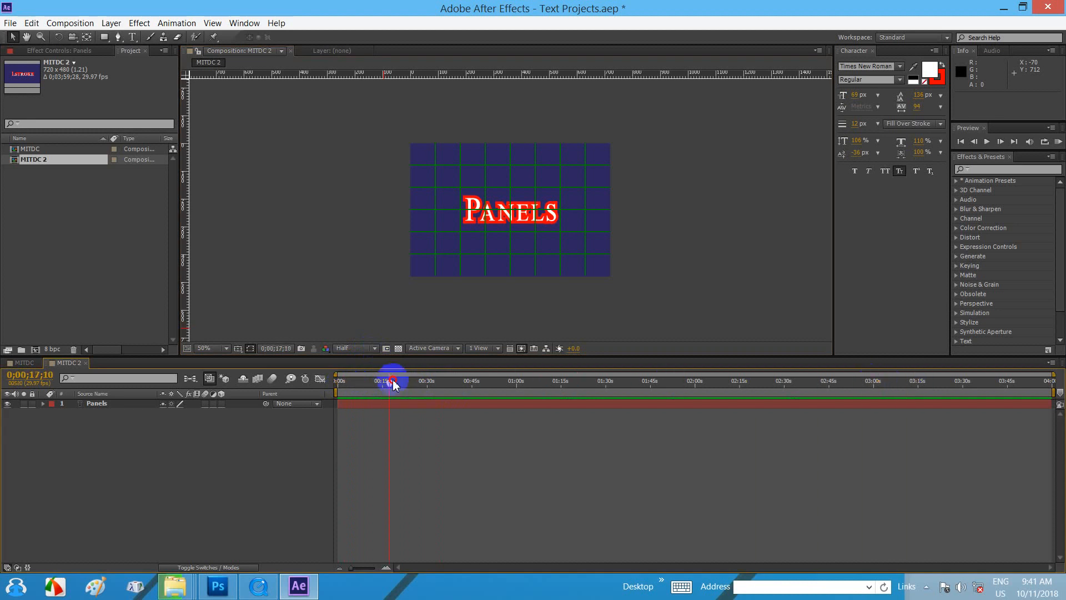
- Check the resolution choices without changing them, and toggle the composition's Region of Interest on and off
left_click(375, 348)
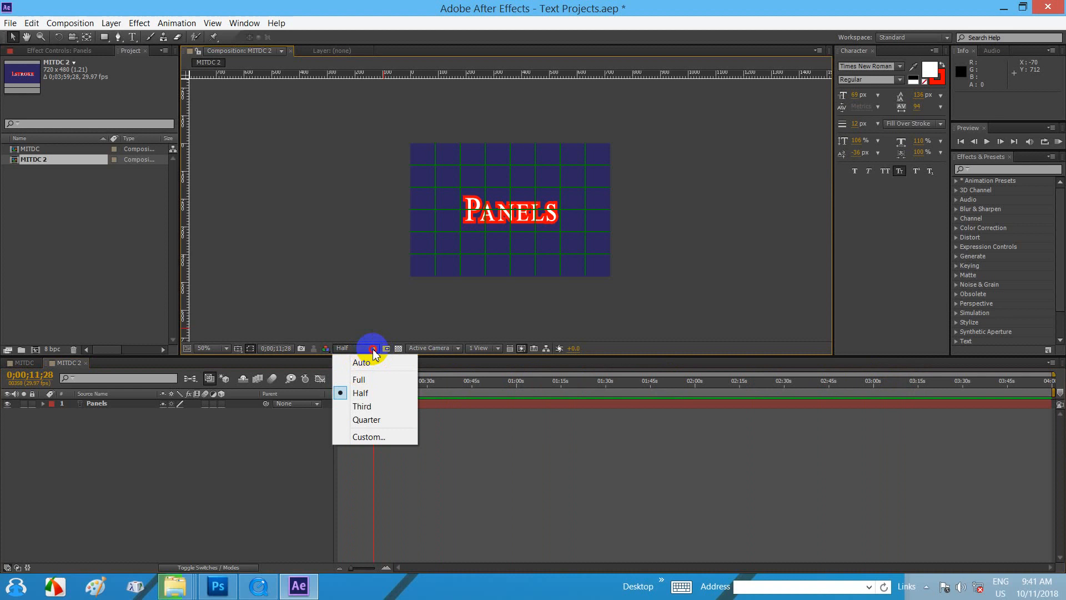
left_click(386, 351)
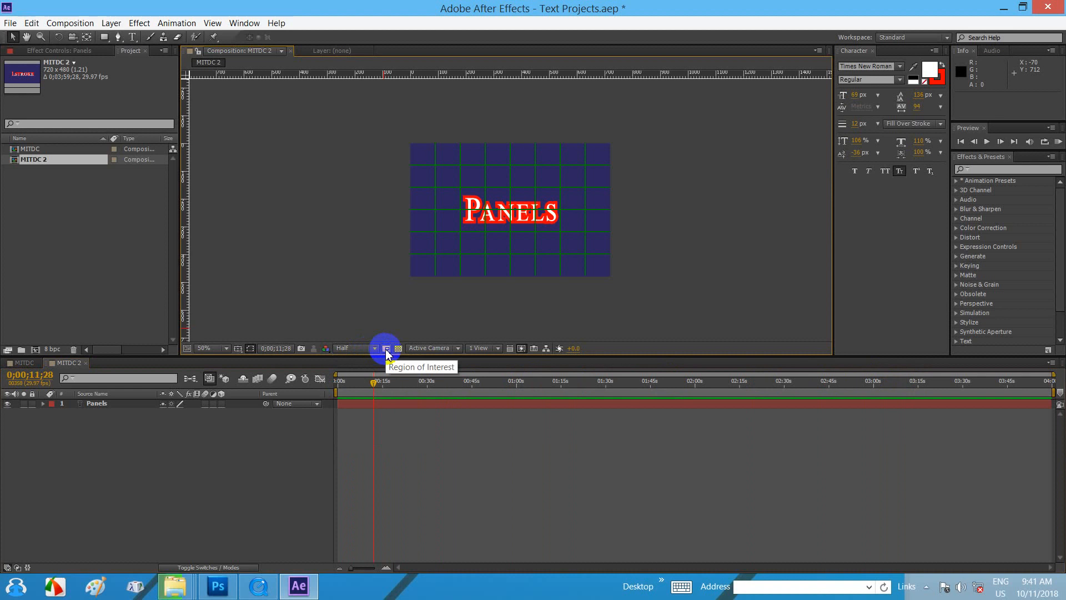
left_click(387, 350)
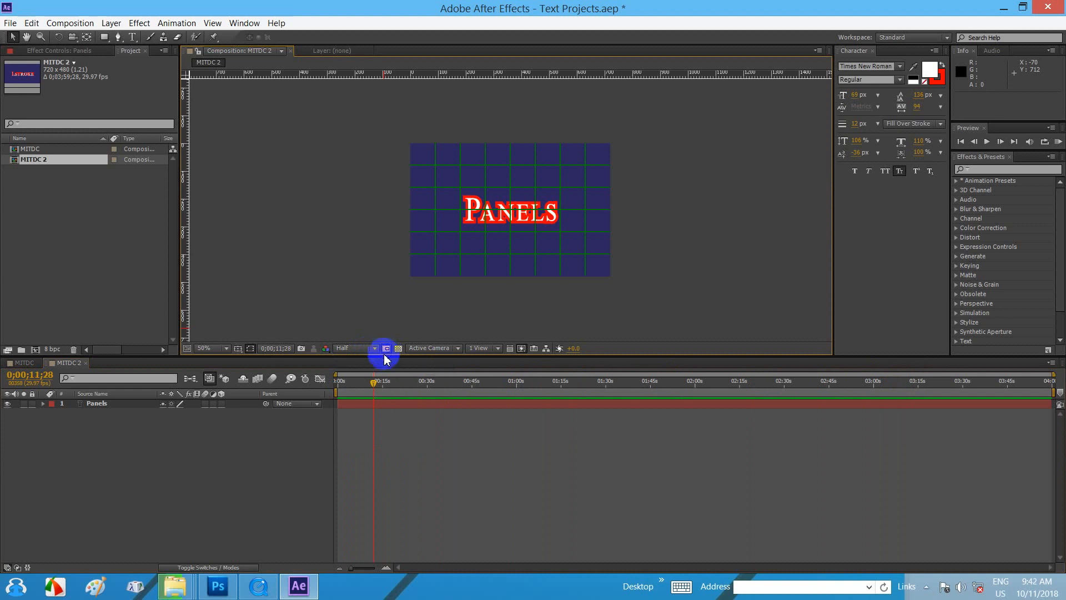
left_click(386, 350)
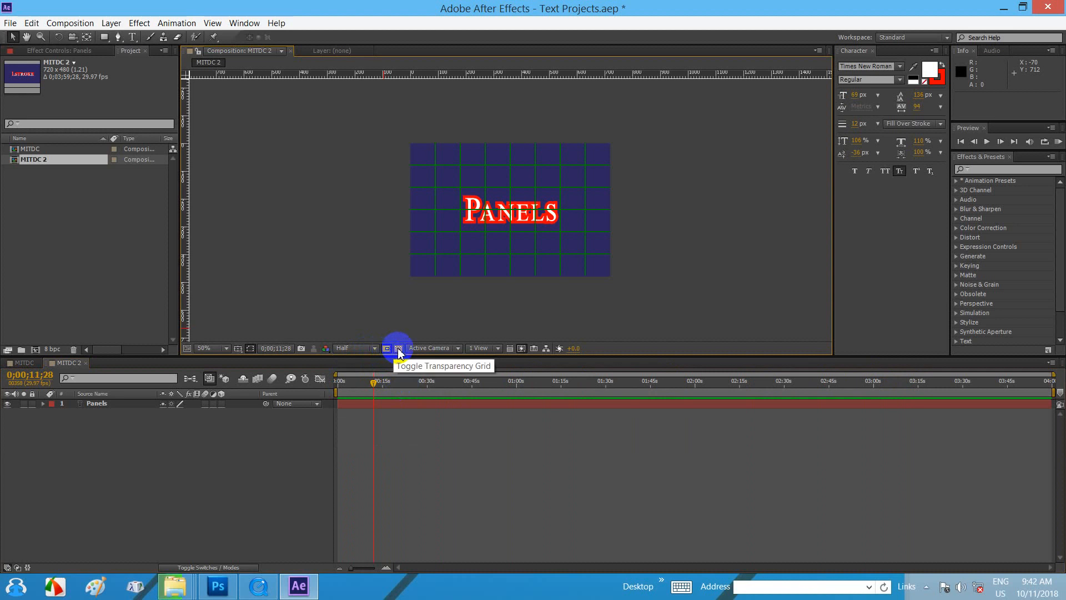
- Turn on the transparency grid, hide the proportional grid and show the composition at 100% magnification
left_click(398, 349)
key("slash")
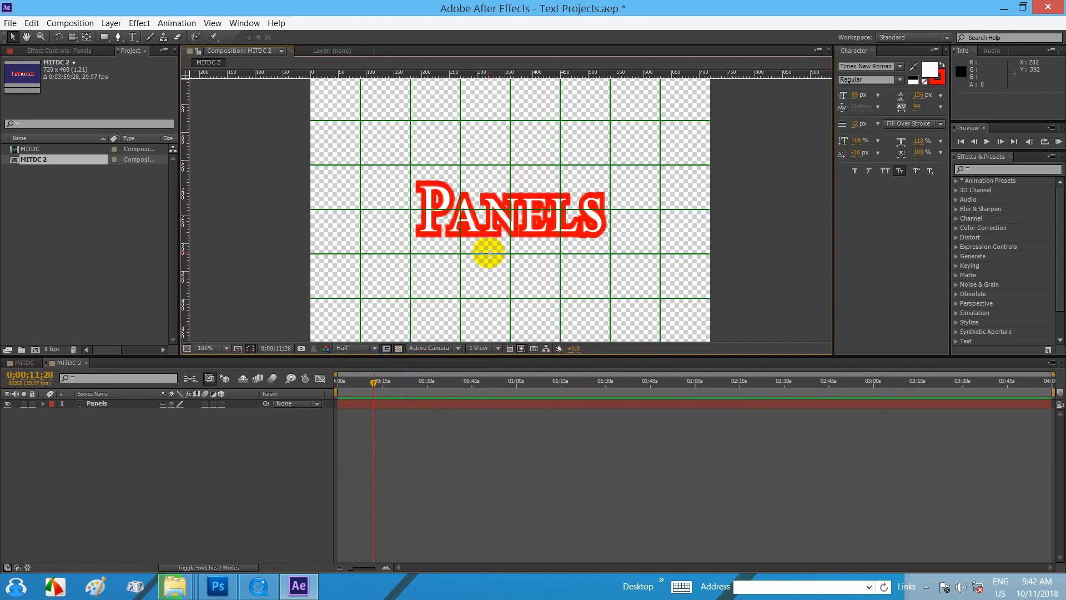
key("comma")
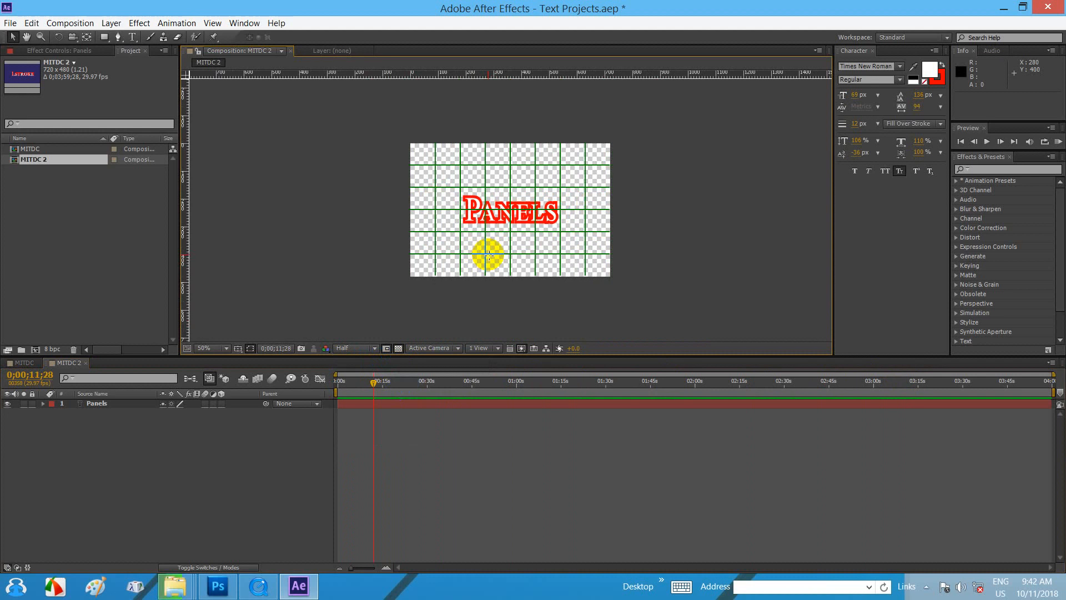
left_click(239, 349)
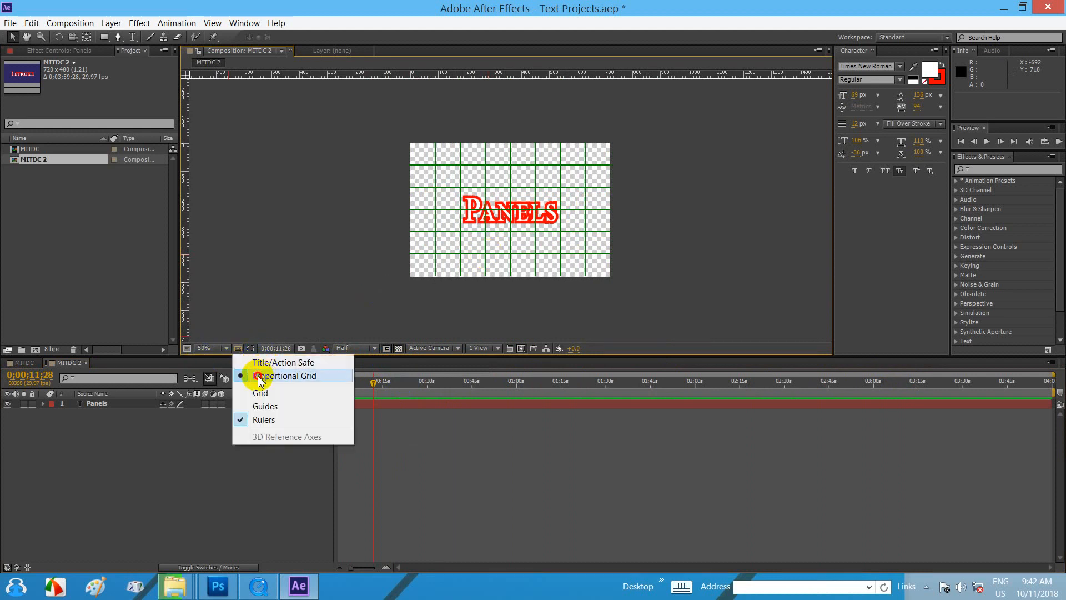
left_click(280, 376)
key("slash")
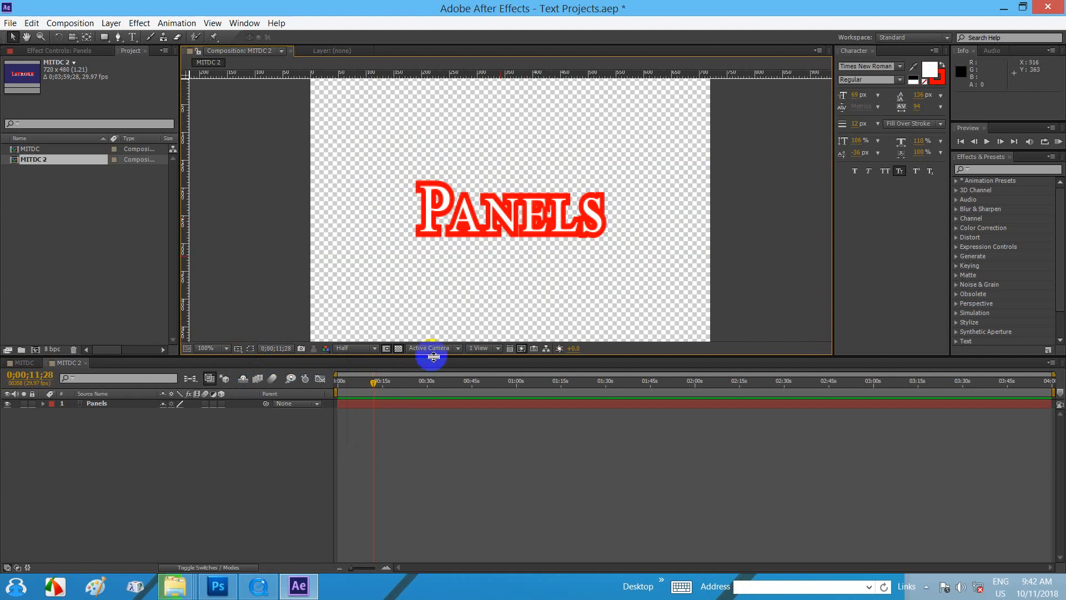
- Turn the transparency grid off and on again to compare the background, keeping the channel display on RGB
left_click(398, 349)
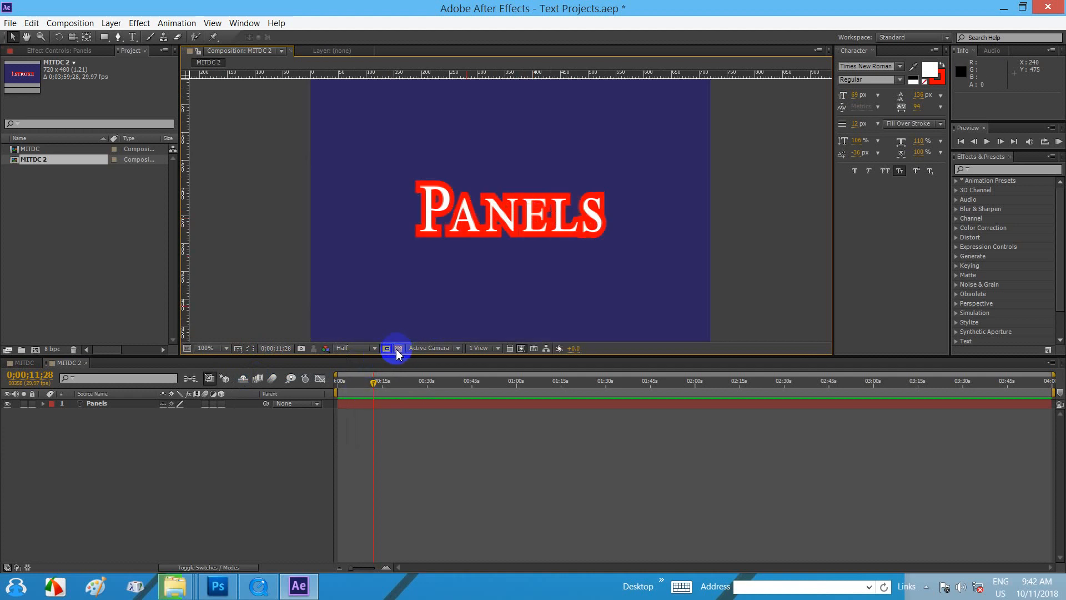
left_click(398, 349)
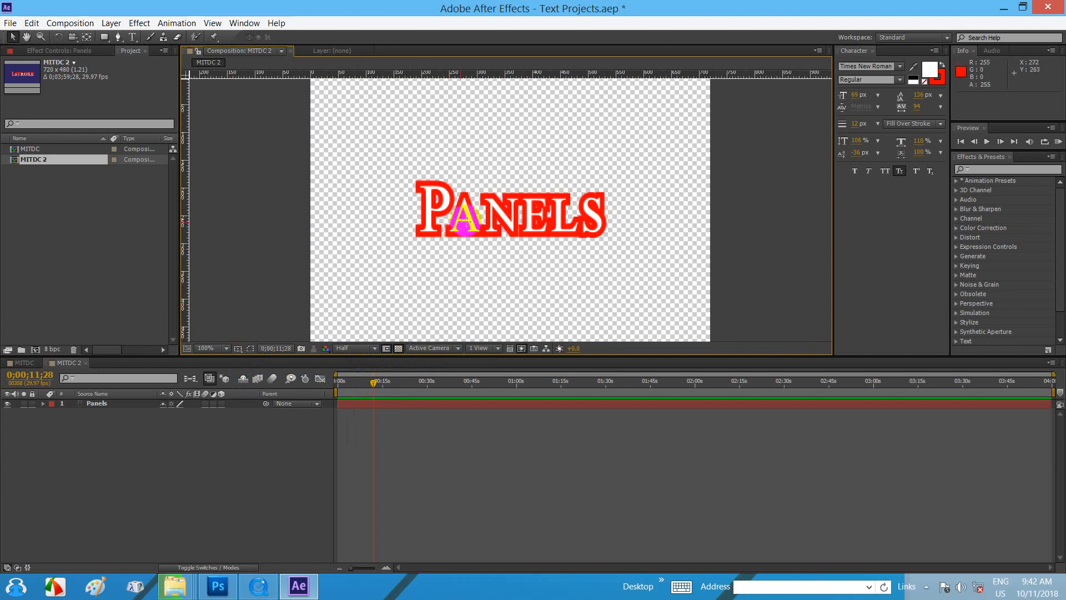
scroll(494, 266, "down", 1)
scroll(494, 266, "up", 1)
left_click(325, 348)
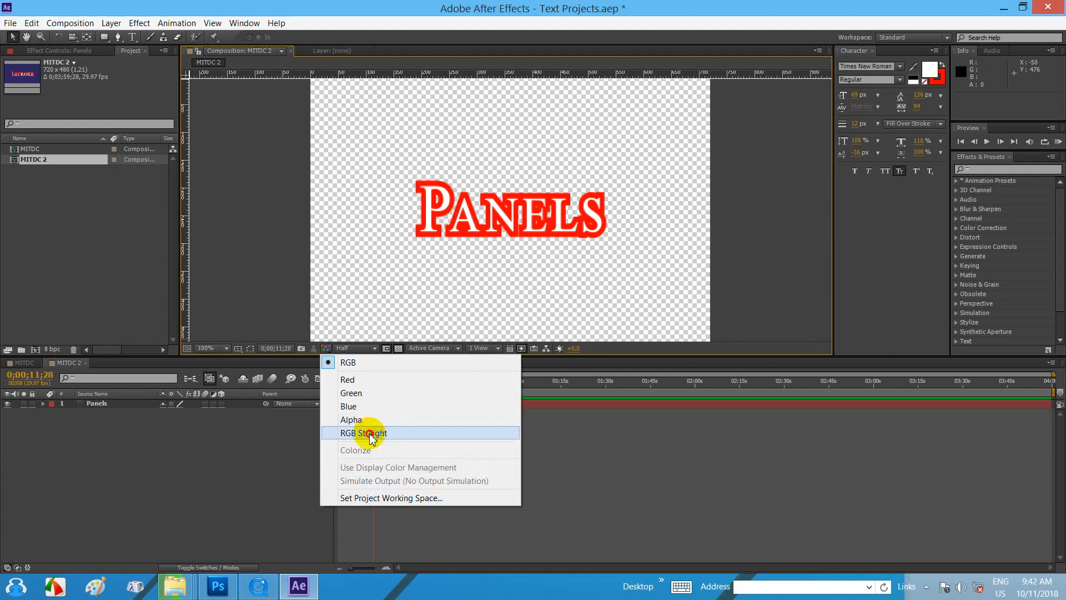
left_click(362, 362)
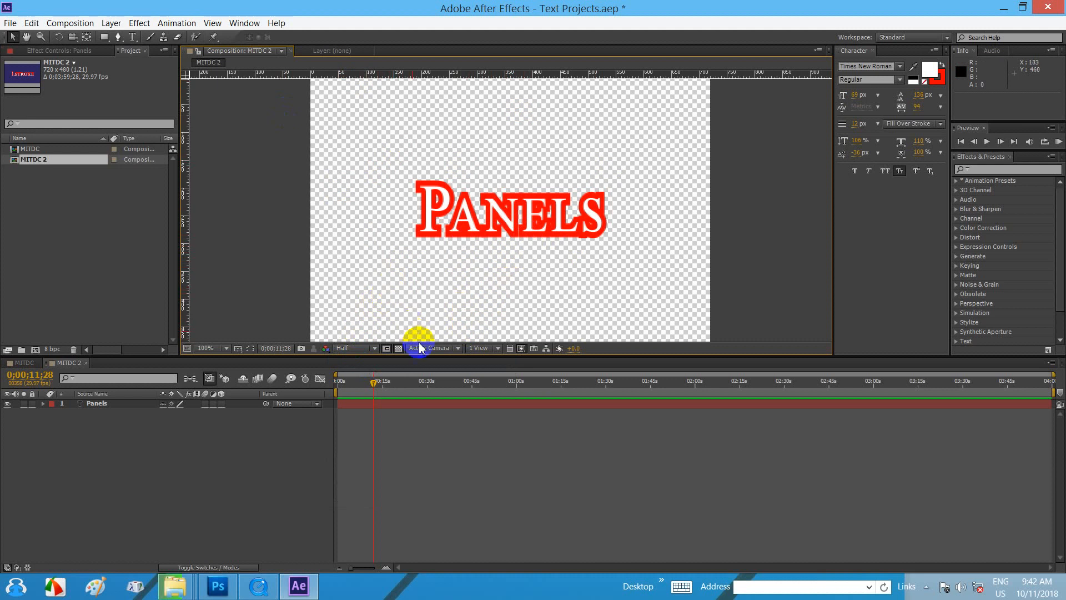
- View the composition from the Front, Left, Top and Back 3D views in turn
left_click(450, 349)
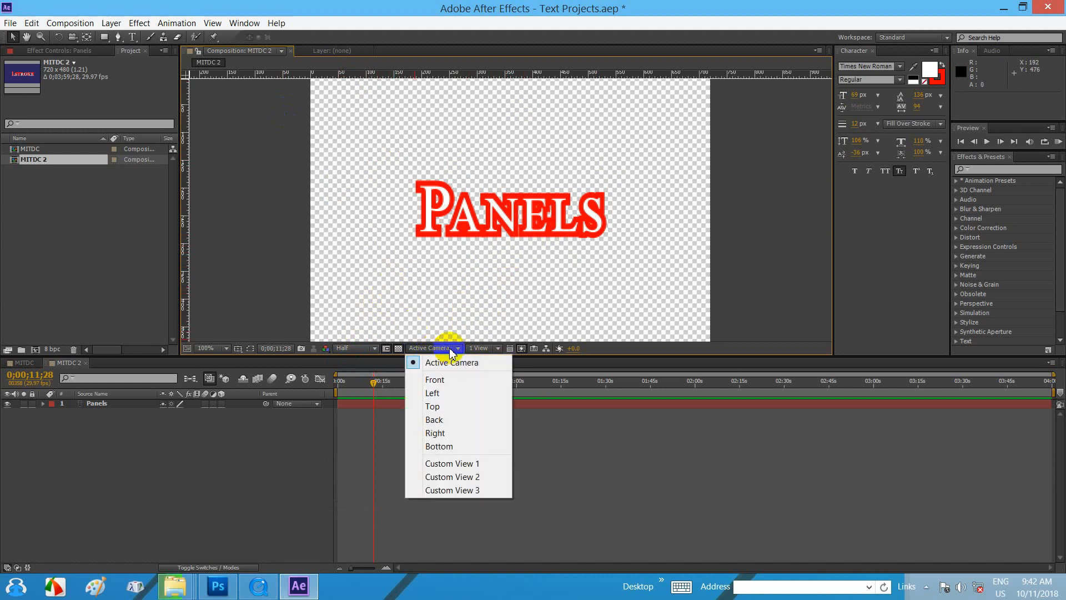
left_click(448, 379)
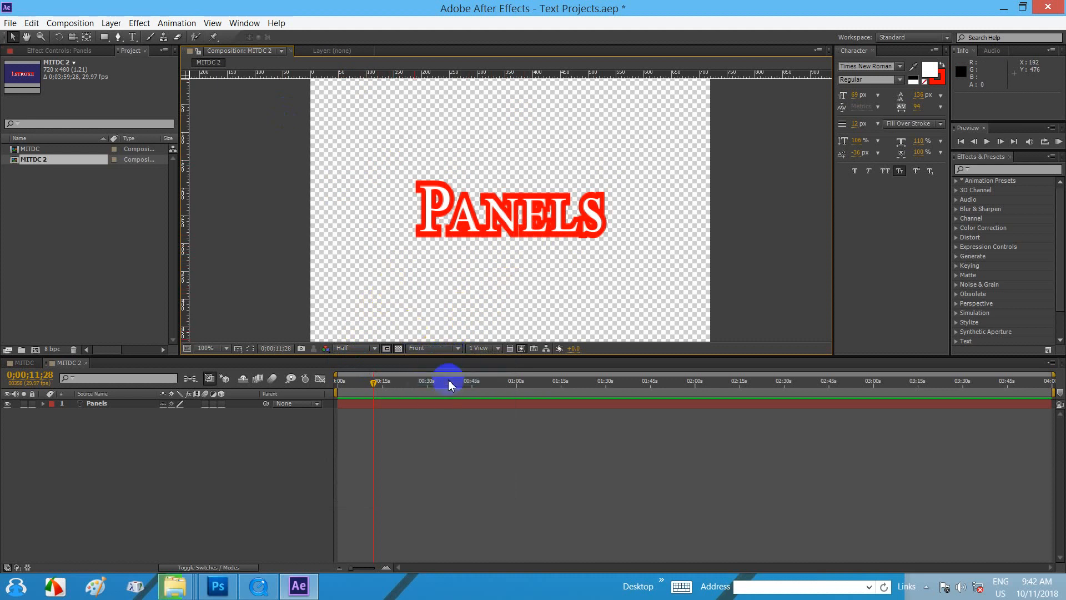
left_click(450, 358)
left_click(447, 392)
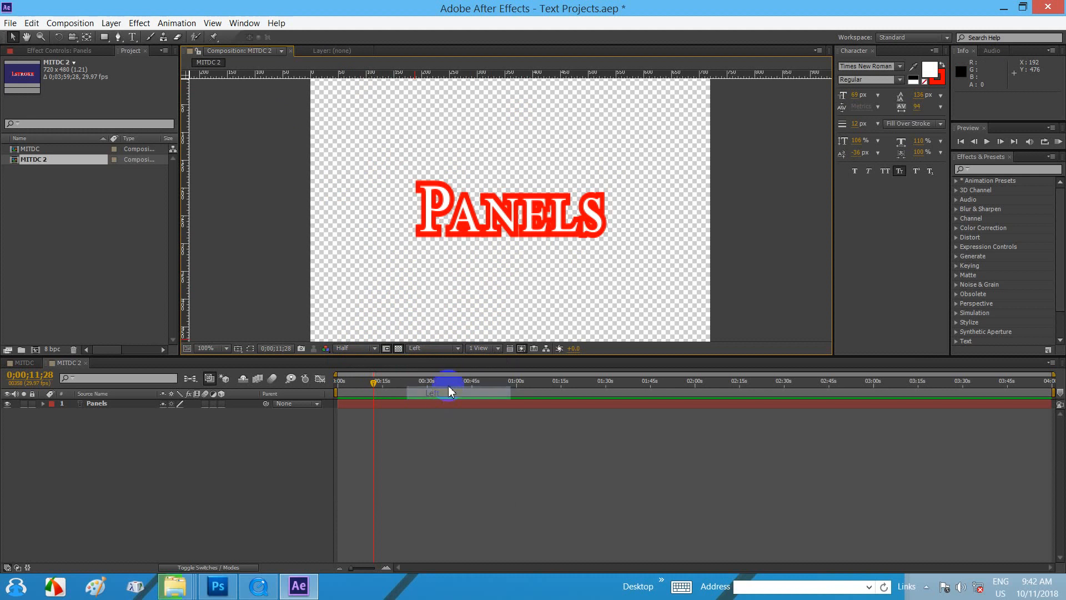
left_click(449, 356)
left_click(432, 406)
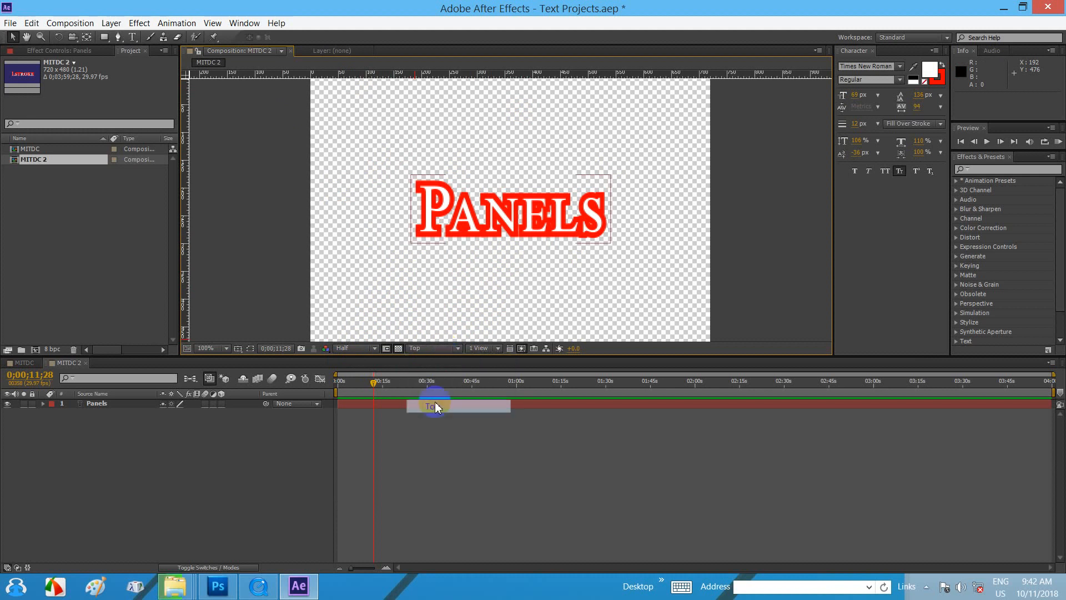
left_click(443, 356)
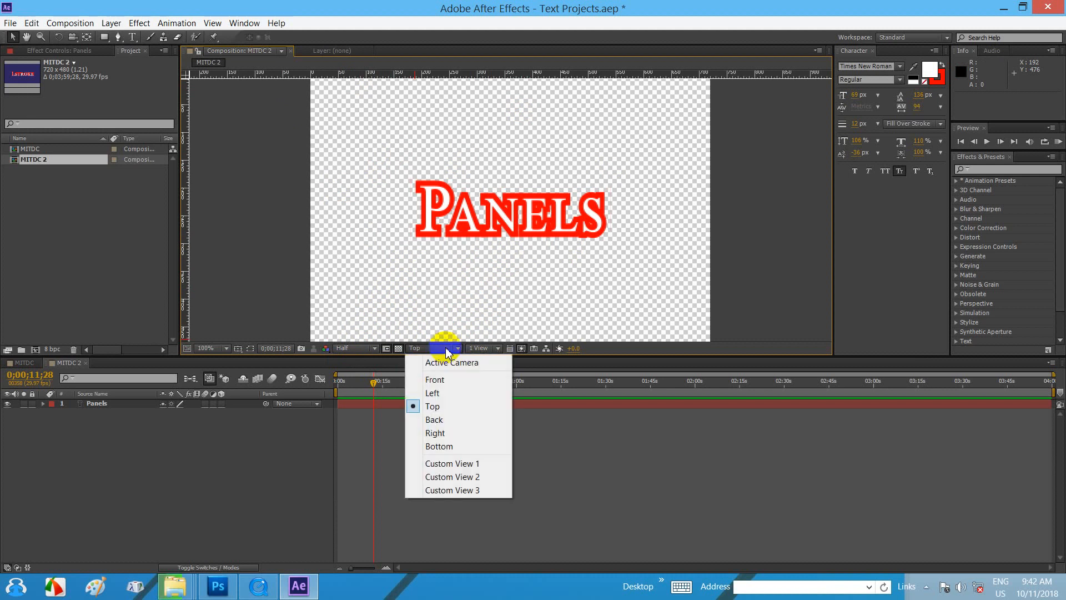
left_click(440, 420)
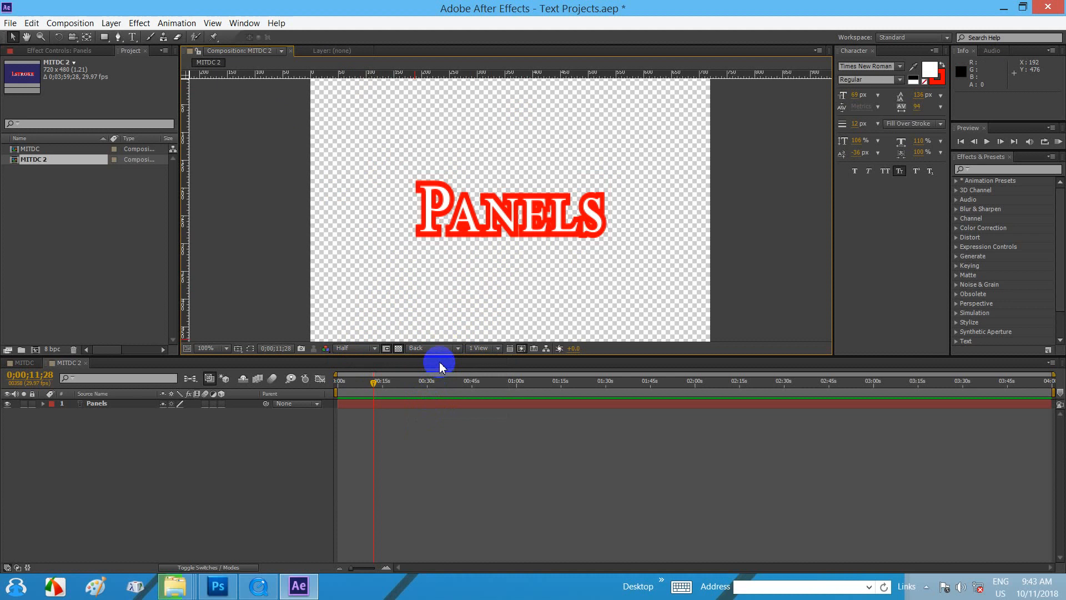
- Move the current time to 0;00;14;16 and return the 3D view to Active Camera
mouse_move(375, 381)
left_mouse_down()
mouse_move(328, 387)
mouse_move(497, 392)
mouse_move(381, 385)
left_mouse_up()
left_click(455, 351)
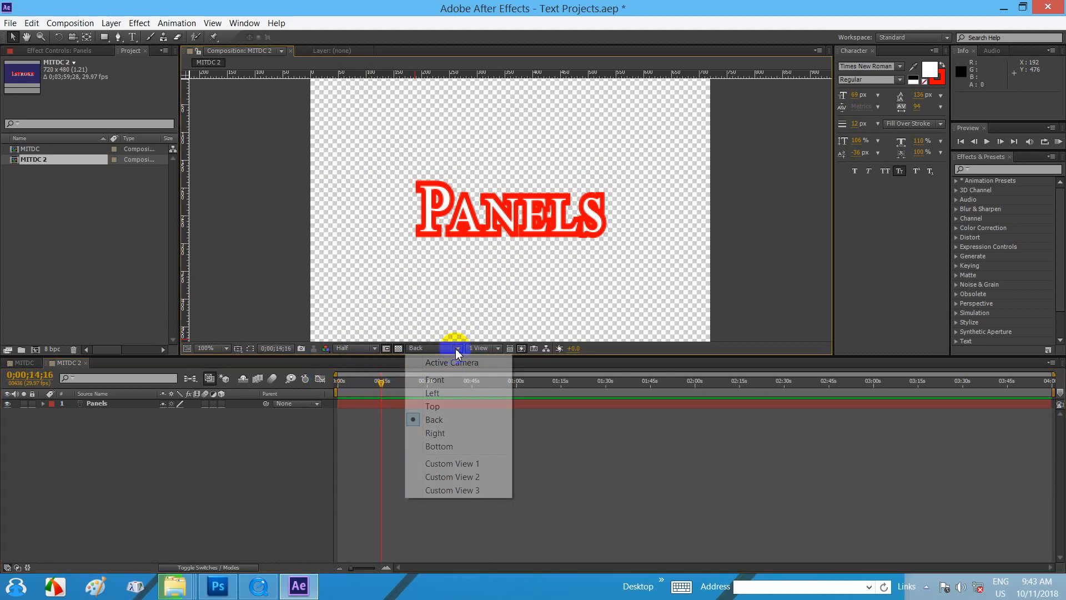
left_click(445, 361)
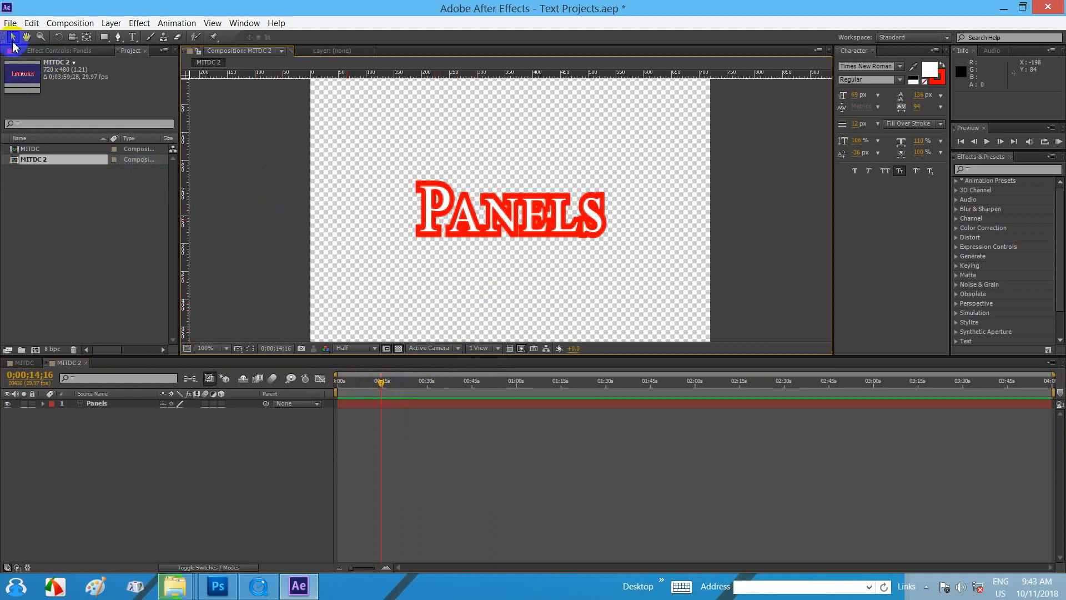
- Display the composition in the 2 Views - Horizontal layout and activate the view with the transparency grid
left_click(498, 348)
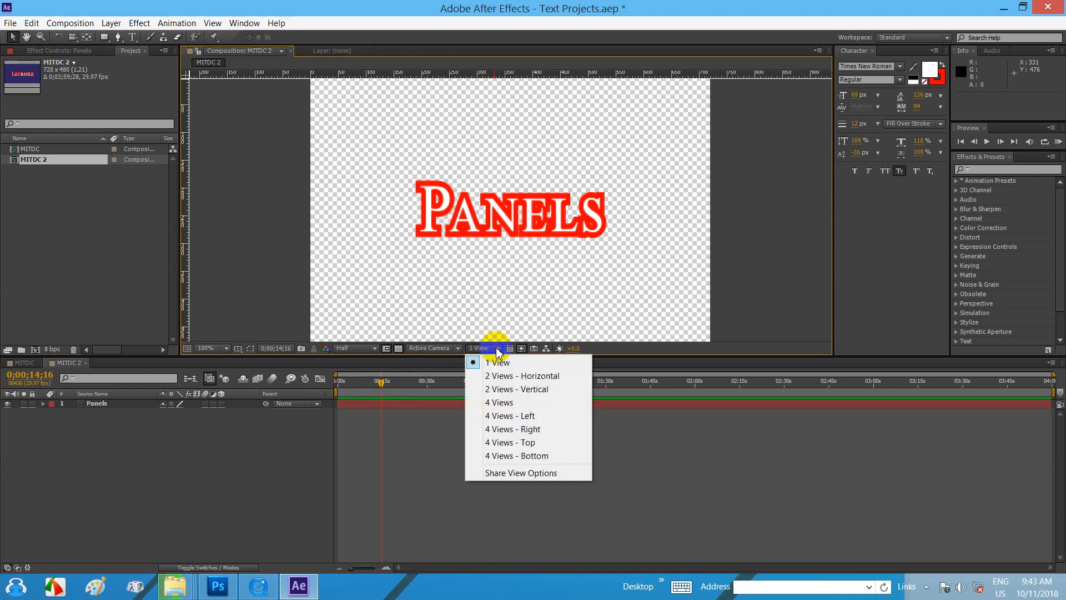
left_click(495, 378)
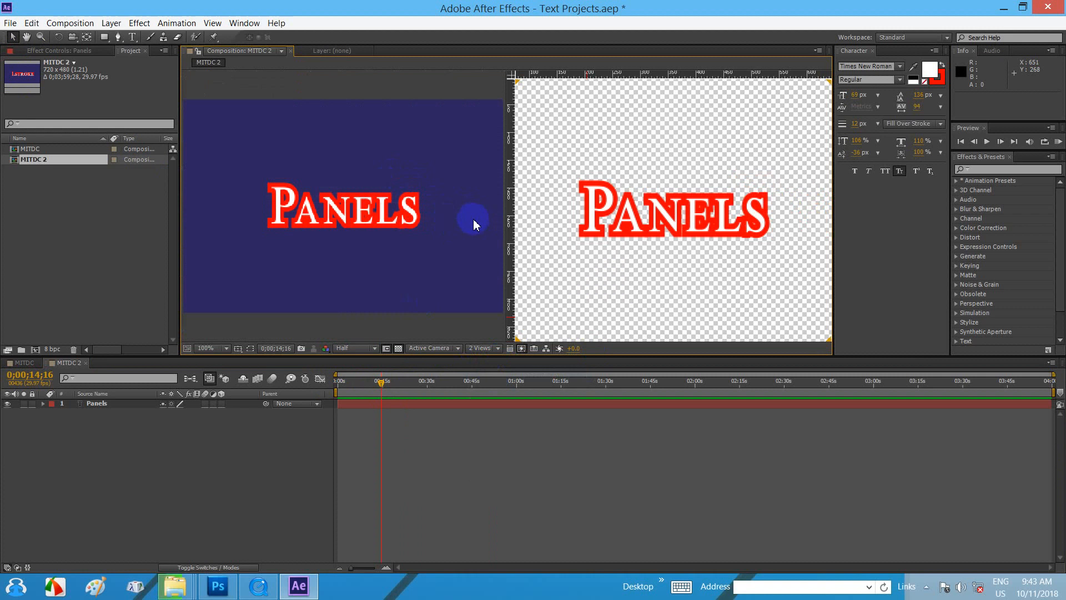
left_click(569, 207)
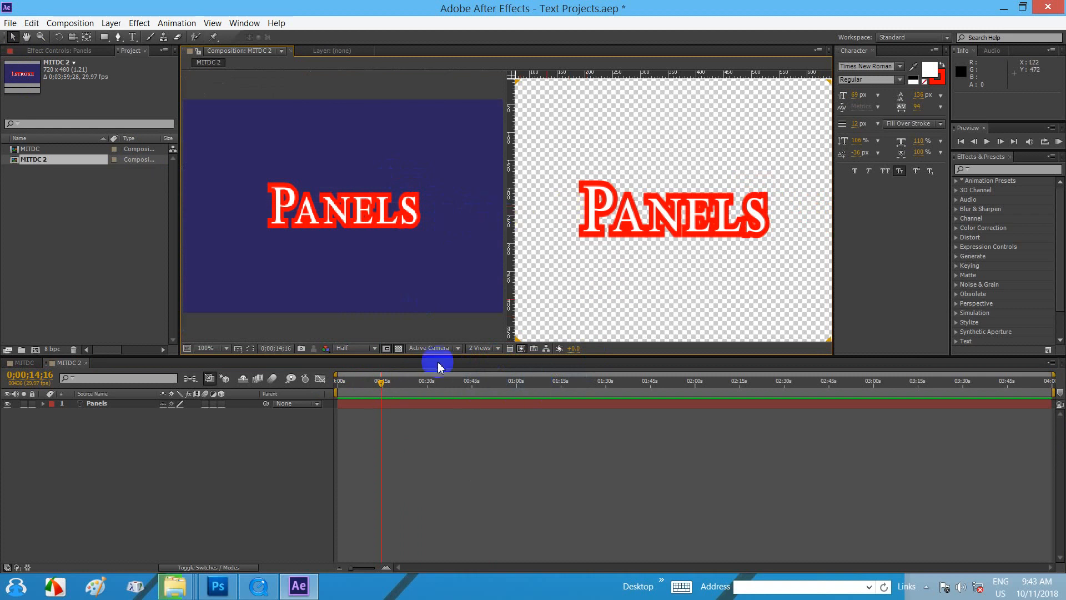
- Display the composition in the 4 Views layout and zoom individual views in and out
left_click(484, 348)
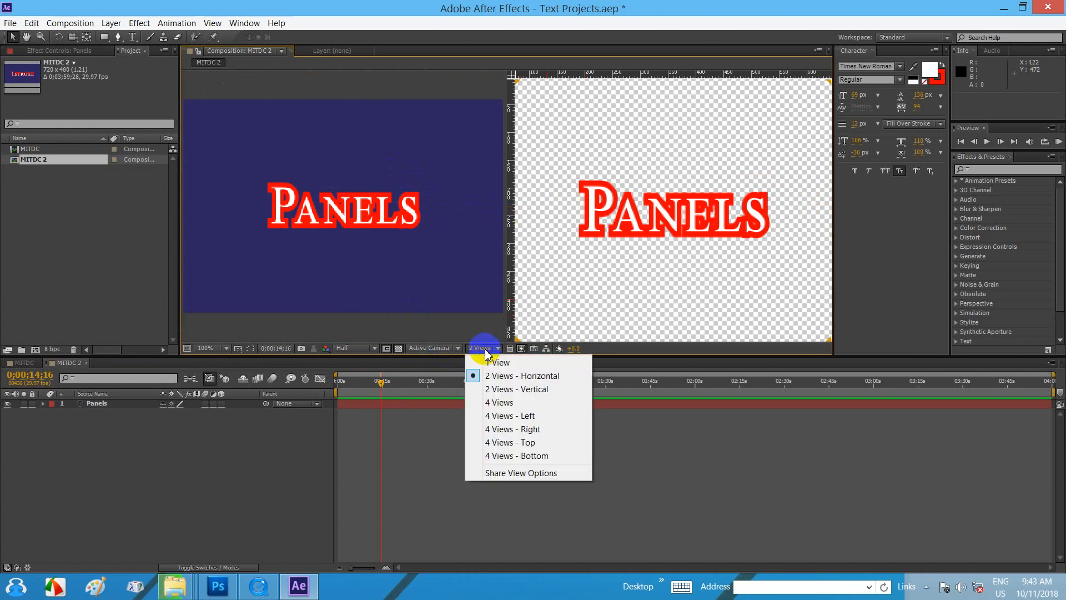
left_click(500, 403)
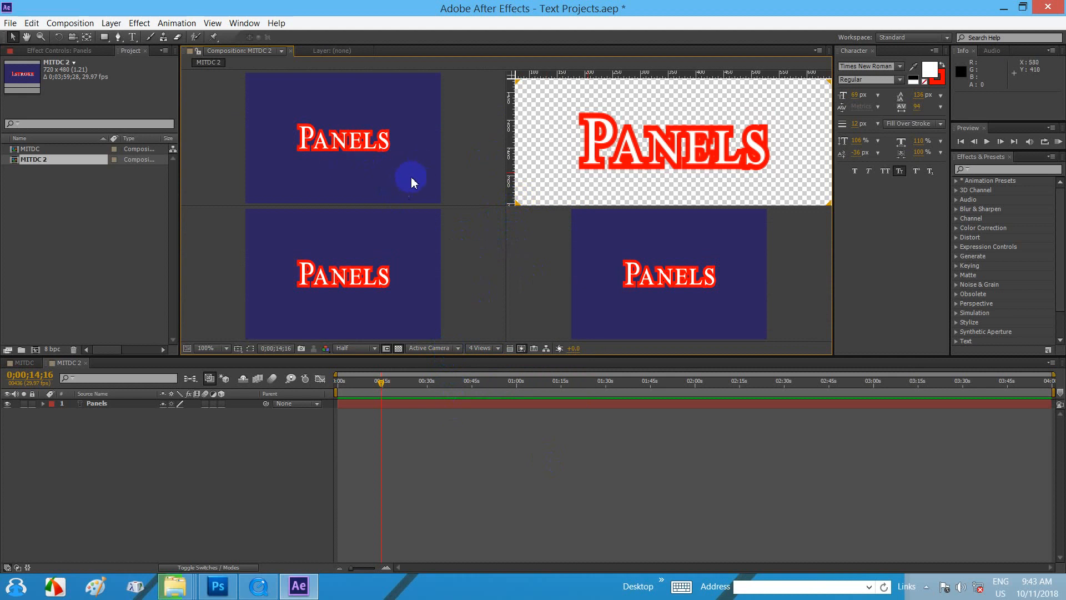
scroll(627, 122, "up", 1)
scroll(628, 129, "down", 1)
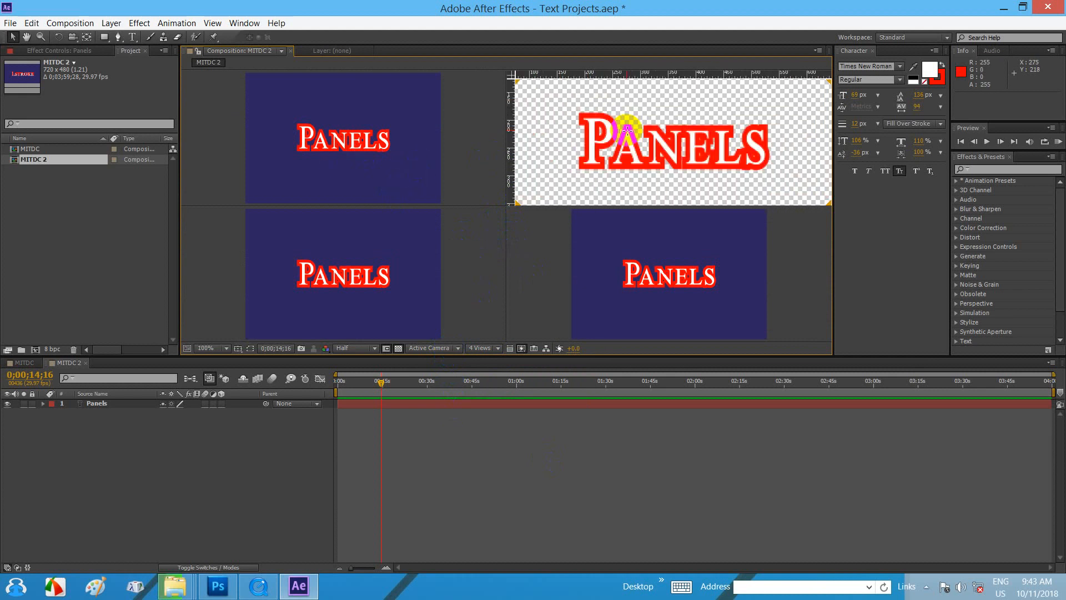
scroll(336, 128, "up", 2)
scroll(336, 127, "down", 2)
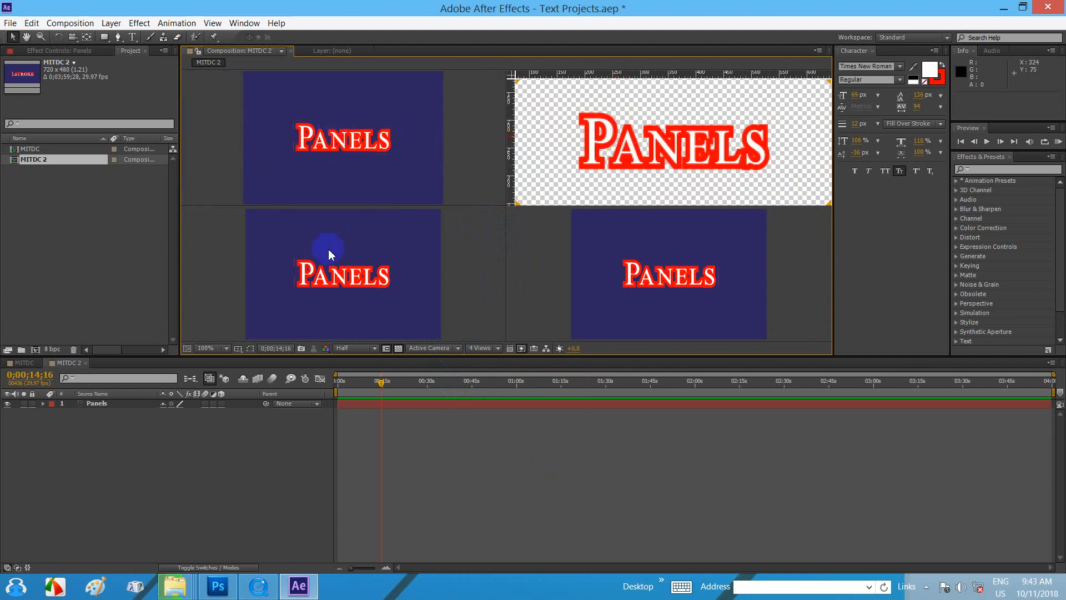
scroll(323, 260, "up", 1)
scroll(325, 262, "down", 2)
scroll(331, 271, "up", 2)
- Return the composition to 1 View, switch to the 2 Views - Vertical layout, and zoom its two views in and out
left_click(484, 348)
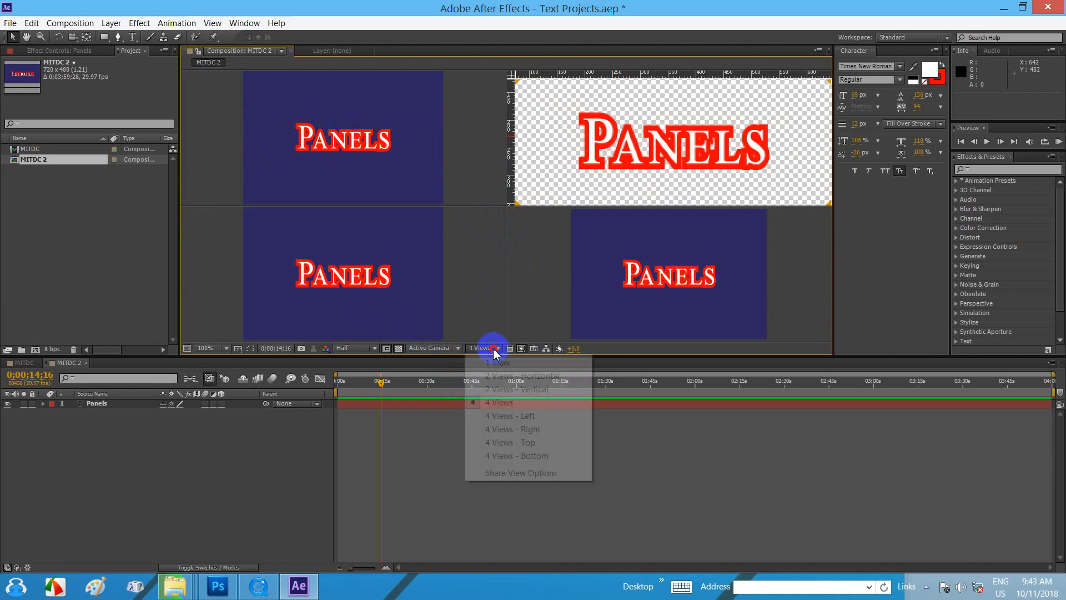
left_click(489, 362)
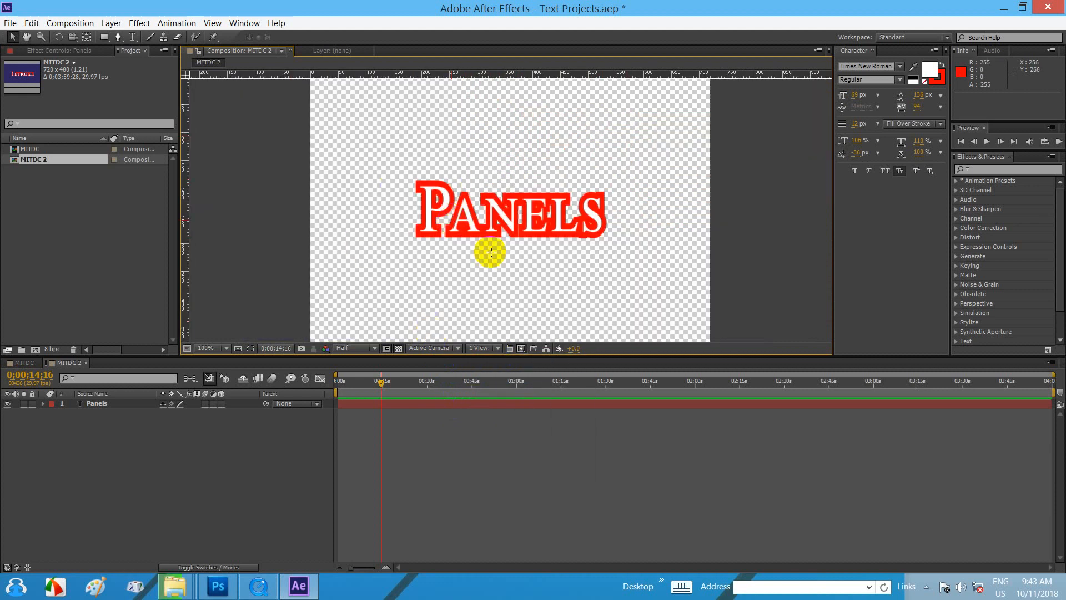
left_click(491, 349)
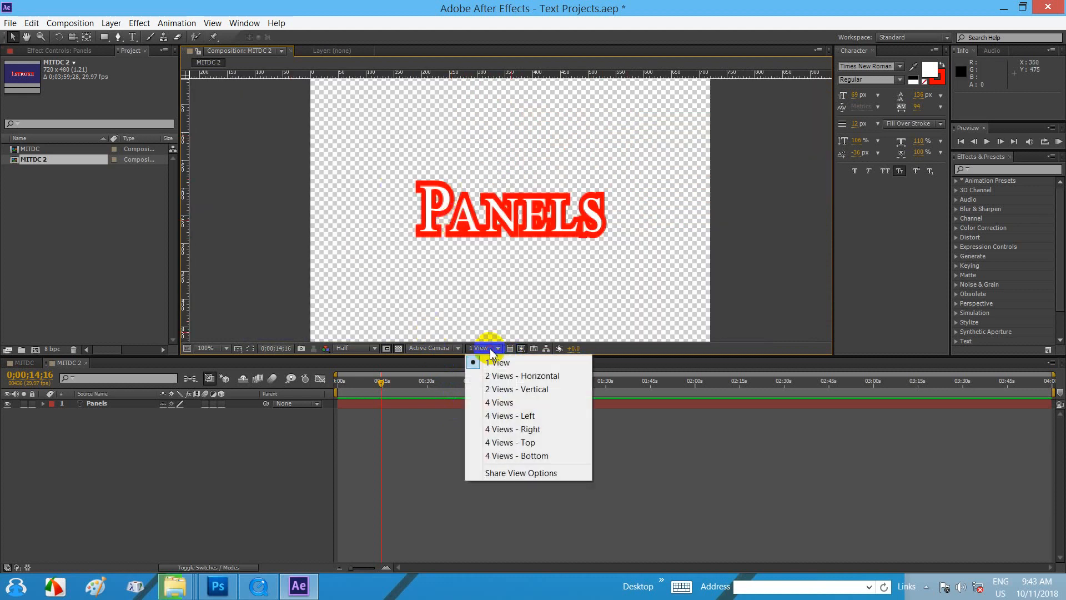
left_click(514, 391)
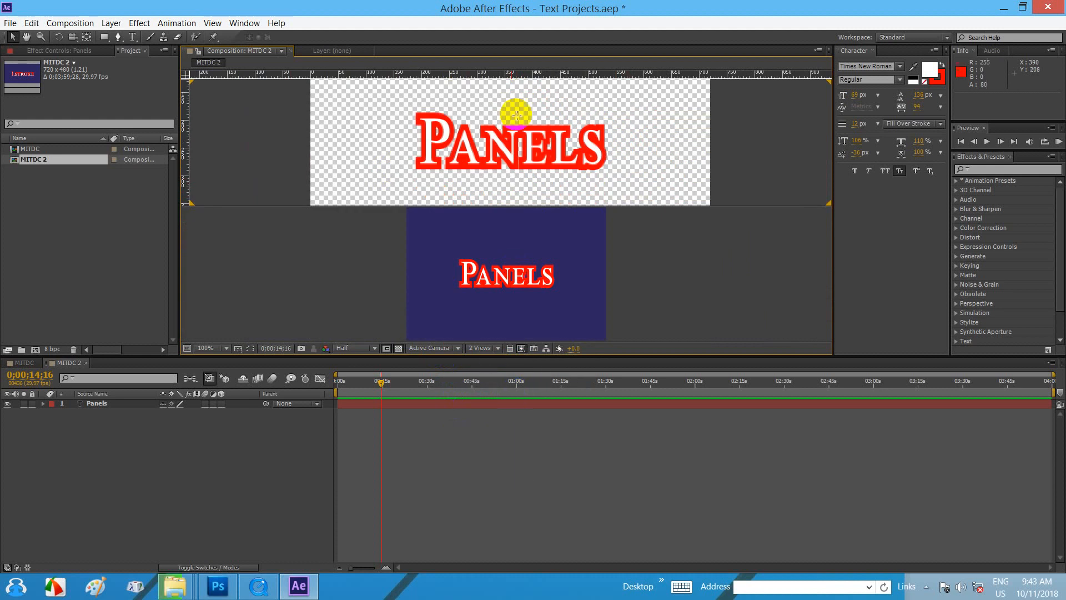
scroll(476, 107, "up", 3)
scroll(496, 221, "down", 5)
scroll(496, 221, "up", 4)
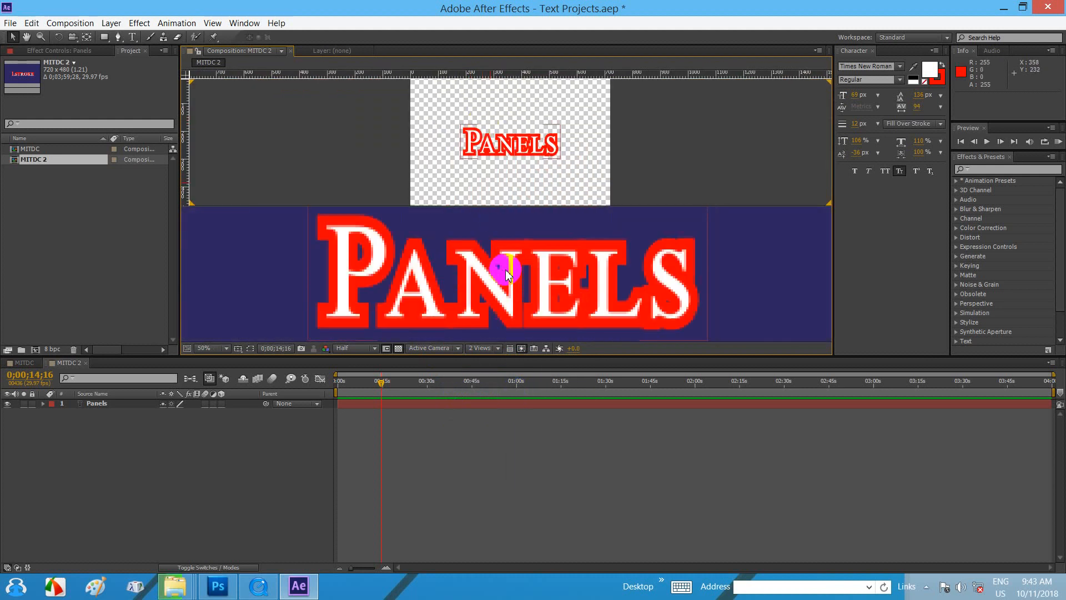
scroll(504, 269, "down", 6)
scroll(508, 278, "up", 2)
- Display the composition in the 4 Views - Left layout with the main view at 100%, followed by the 4 Views - Right layout
left_click(496, 349)
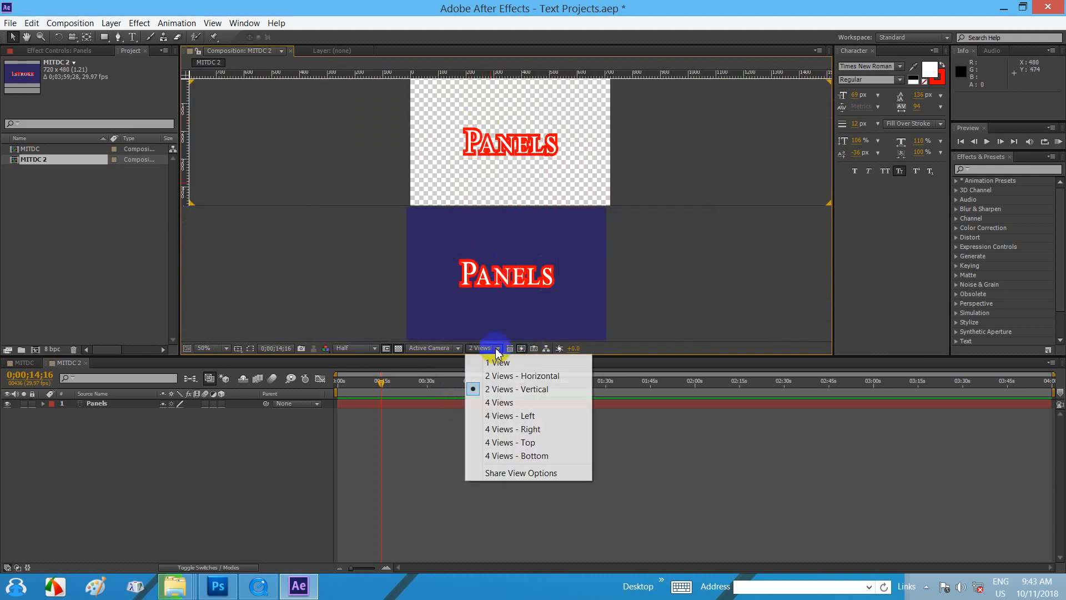
left_click(517, 418)
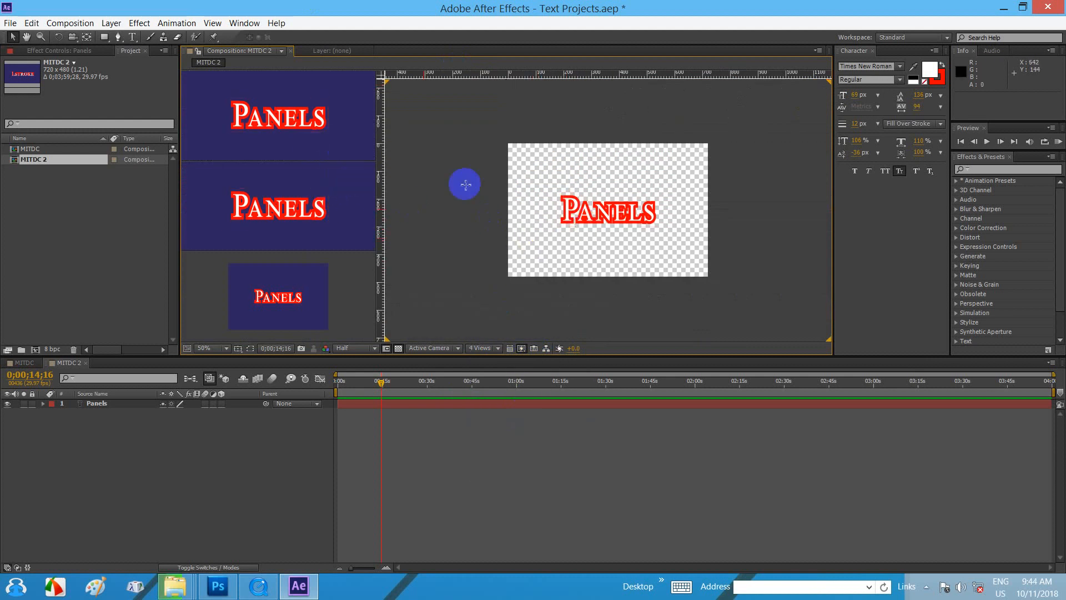
scroll(612, 186, "up", 1)
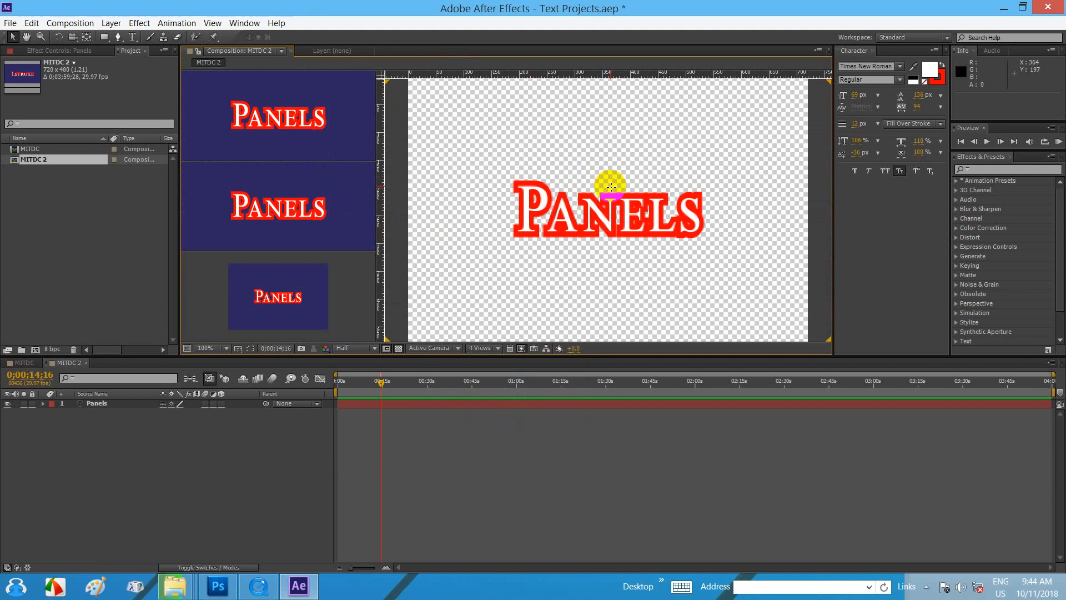
left_click(480, 348)
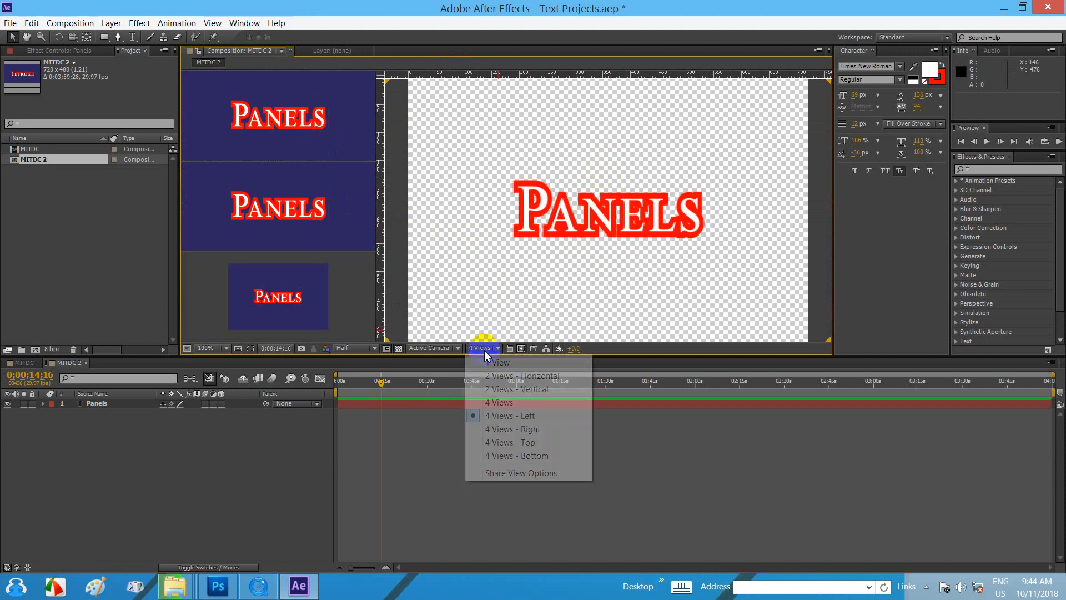
left_click(502, 429)
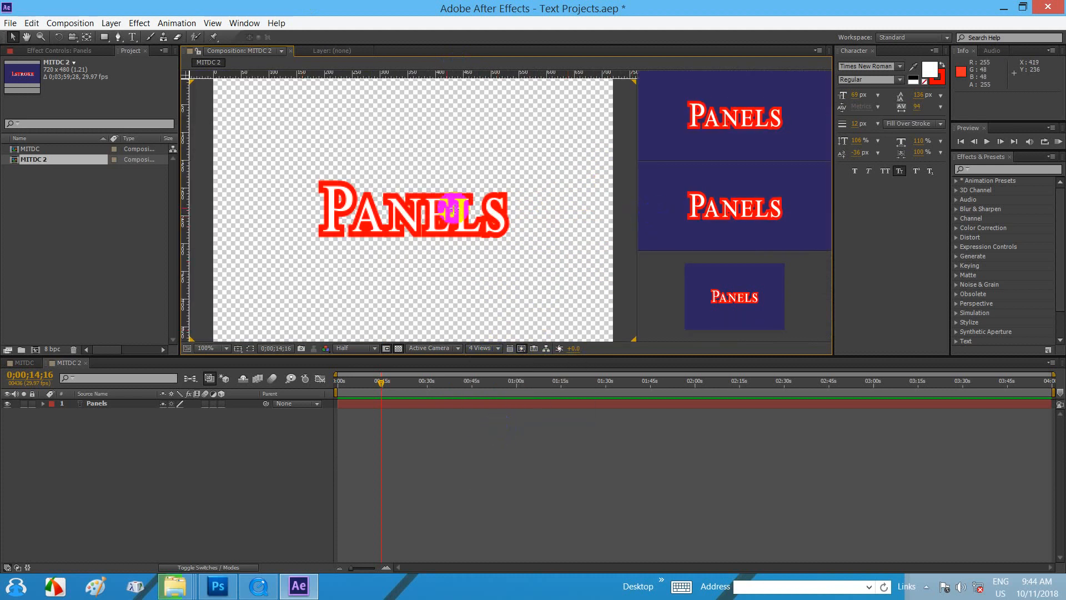
- Display the composition in the 4 Views - Top layout and make the composition viewer taller
left_click(480, 349)
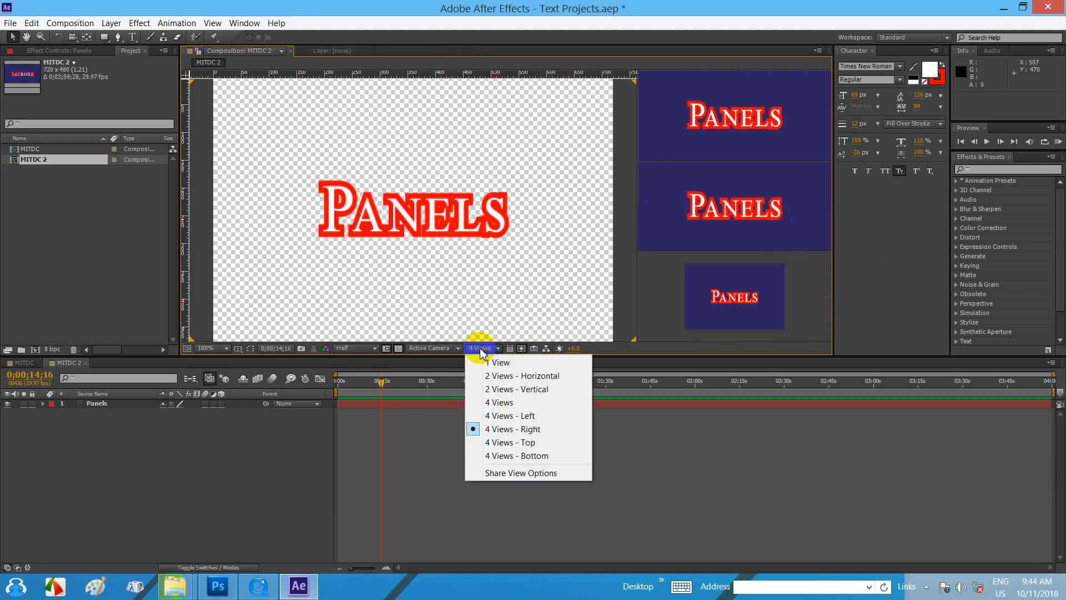
left_click(511, 442)
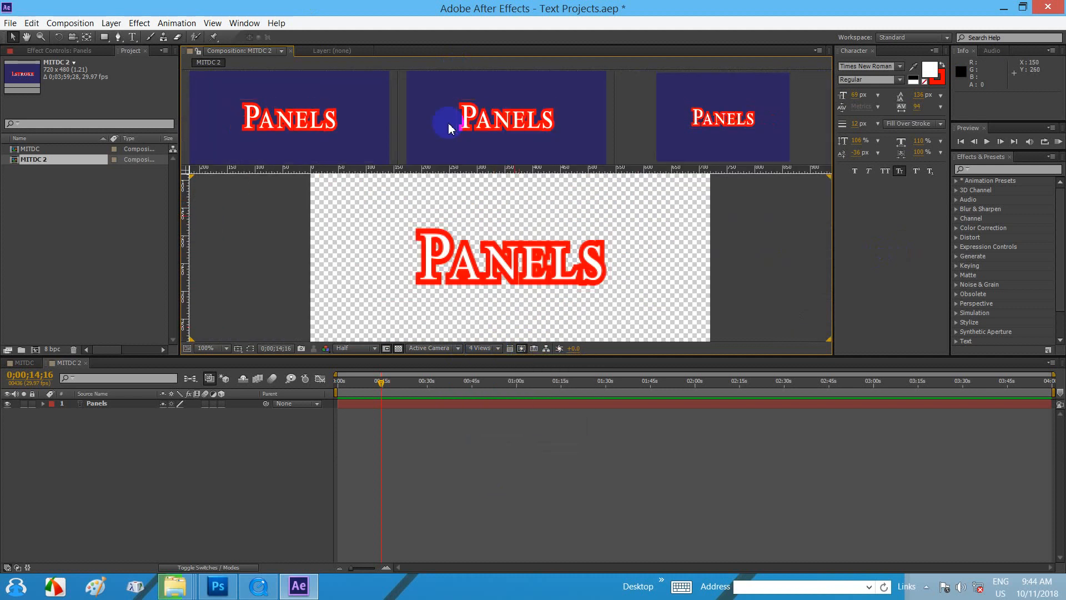
scroll(474, 238, "up", 1)
scroll(476, 238, "down", 1)
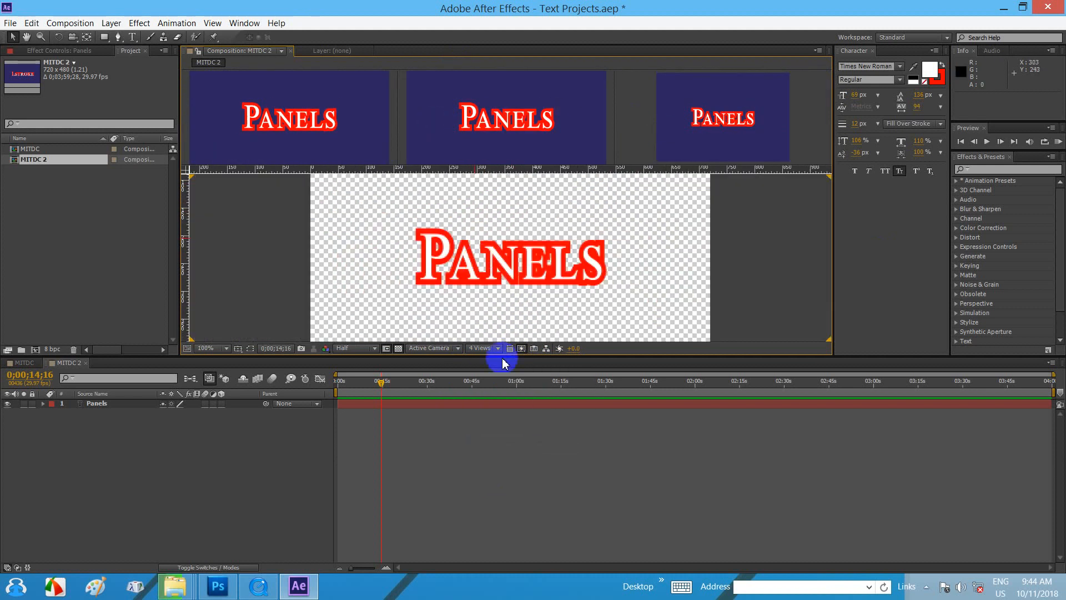
left_click_drag(509, 358, 506, 398)
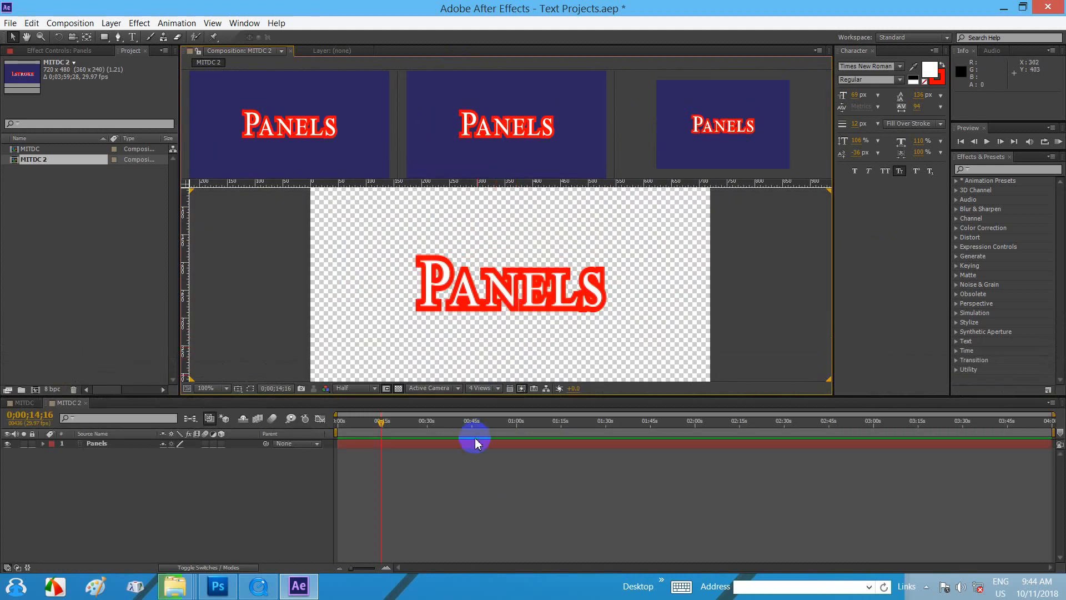
- Display the composition in the 4 Views - Bottom layout and zoom the transparency-grid view out and back to 100%
left_click(489, 388)
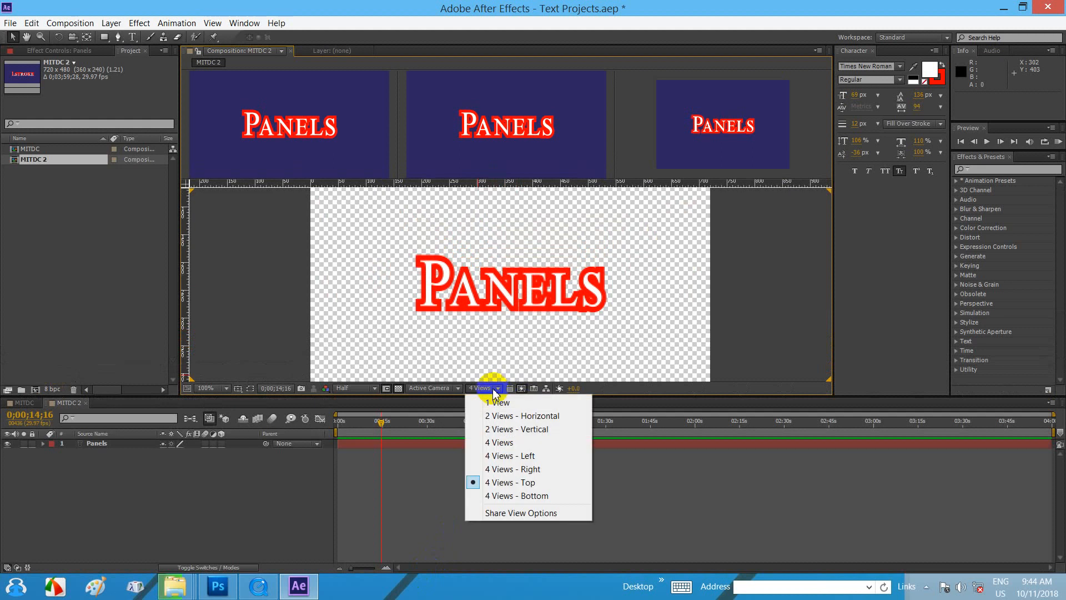
left_click(508, 495)
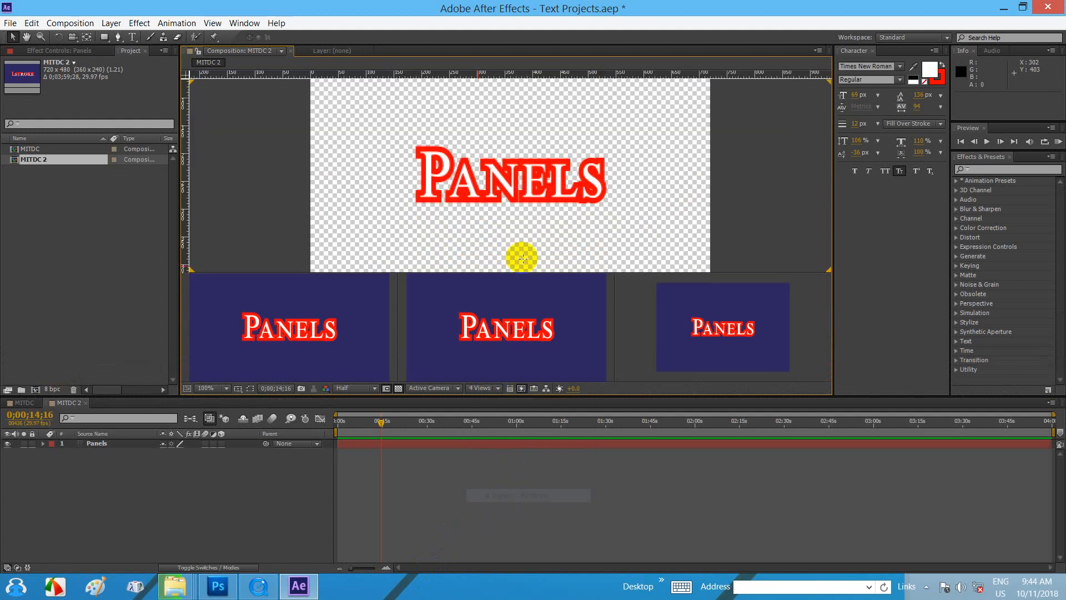
scroll(481, 150, "up", 1)
scroll(481, 150, "down", 3)
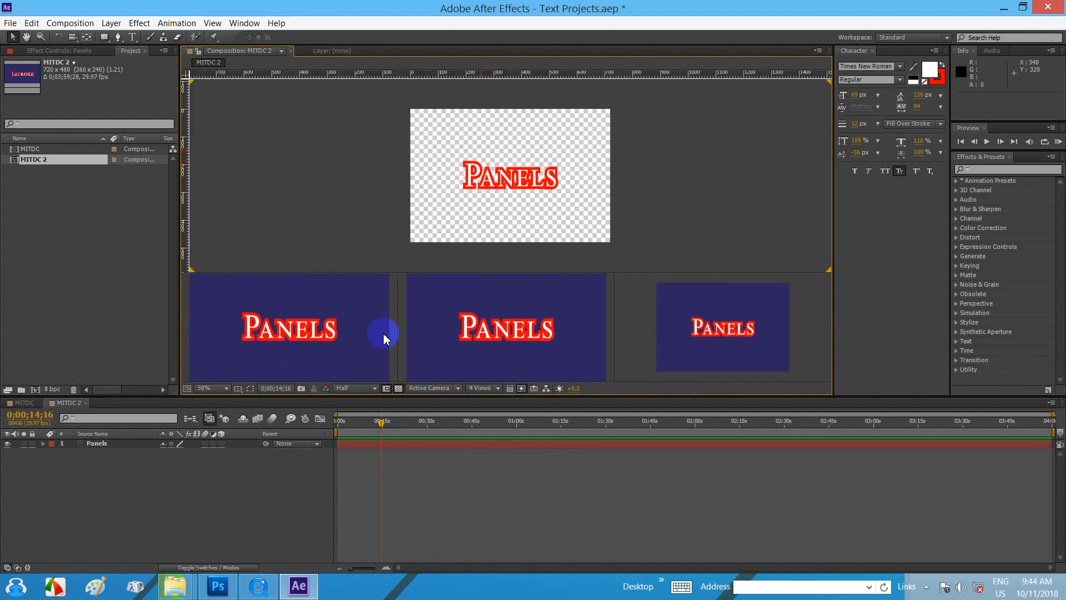
scroll(506, 165, "up", 2)
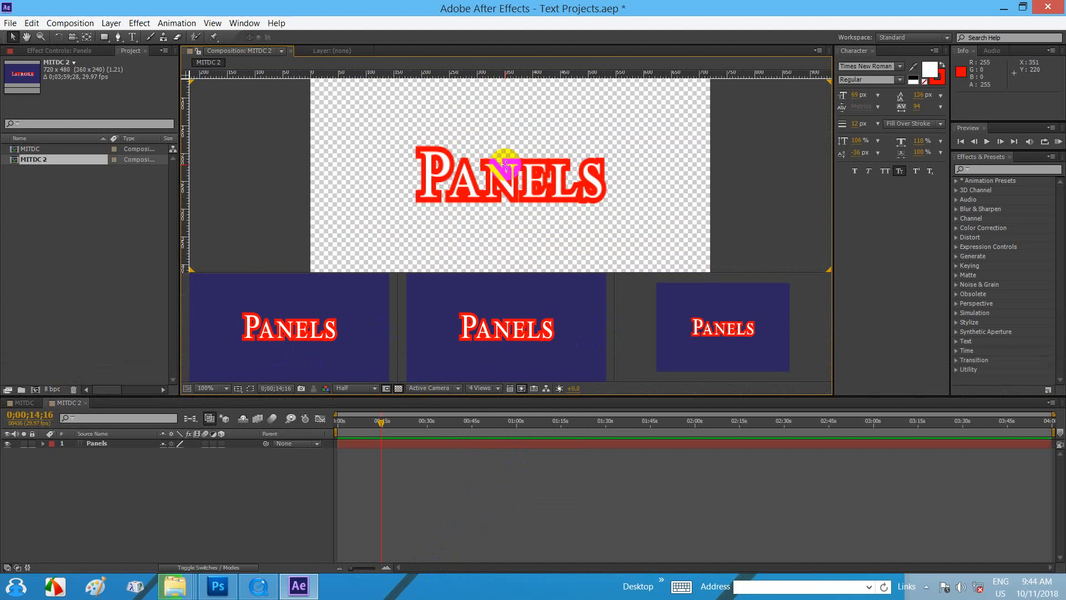
- Return the composition to the 1 View layout and toggle Share View Options on and off
left_click(502, 388)
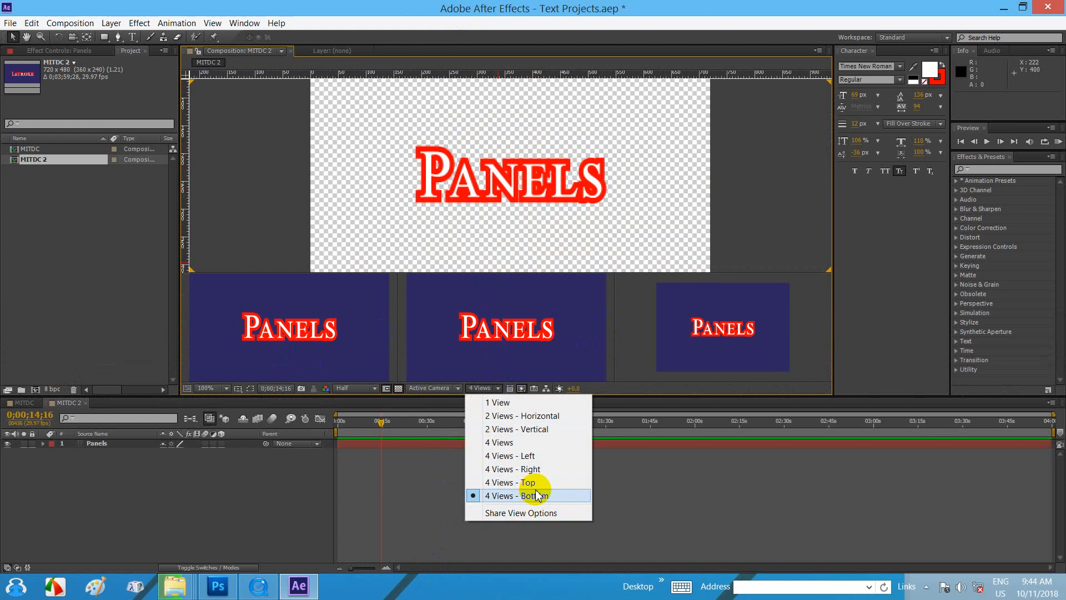
left_click(511, 404)
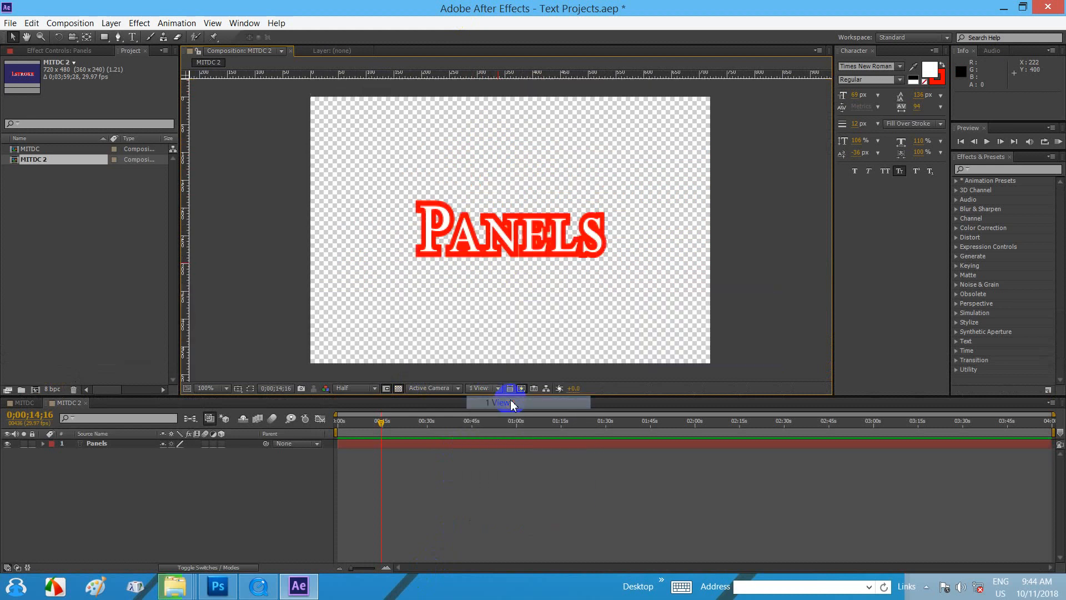
left_click(487, 388)
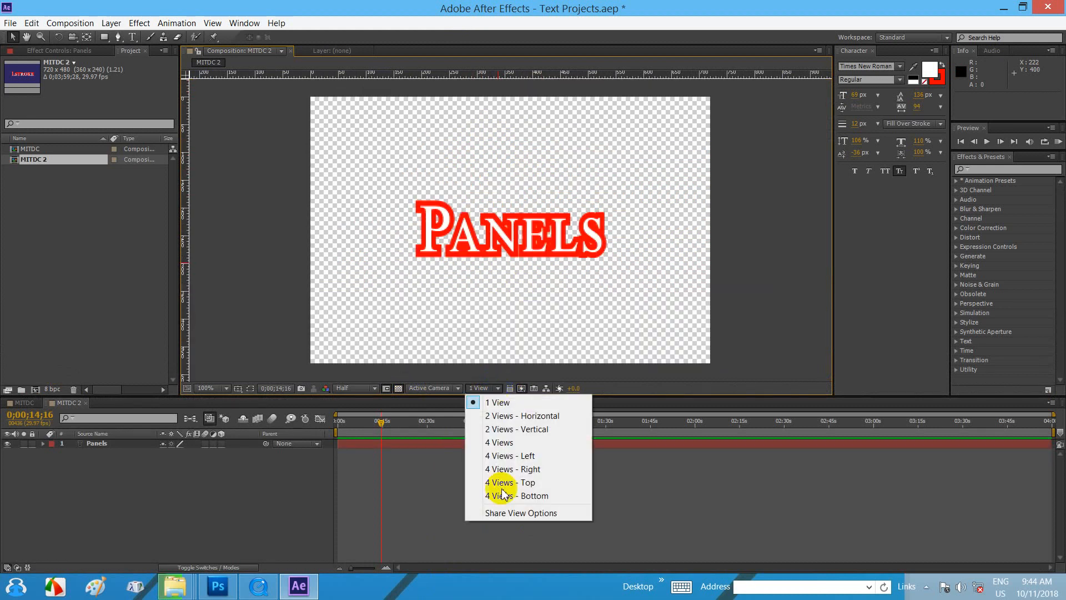
left_click(531, 511)
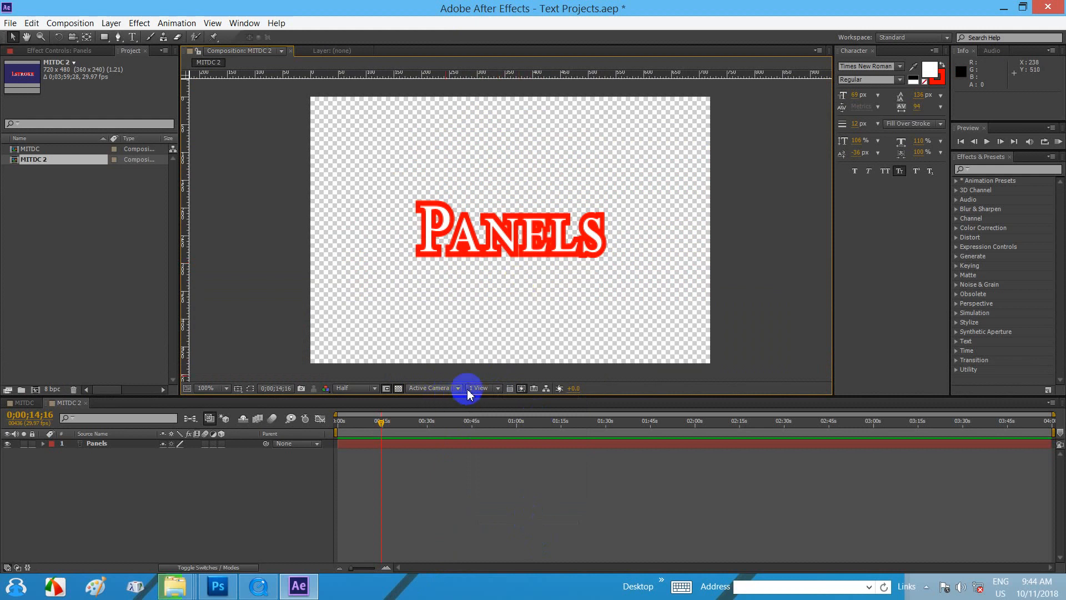
left_click(470, 391)
left_click(508, 510)
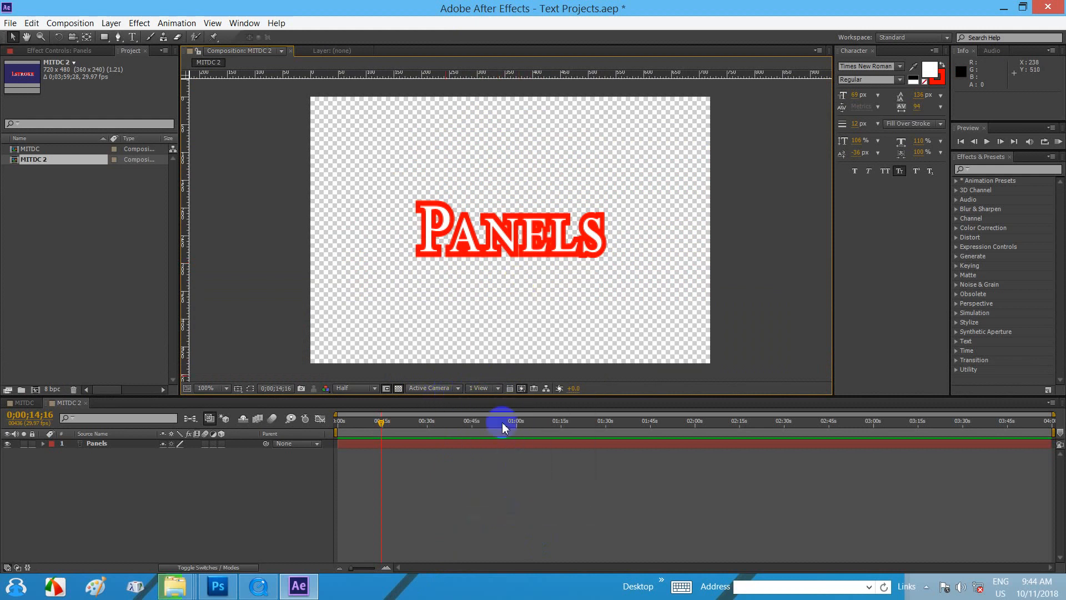
left_click(495, 388)
left_click(488, 401)
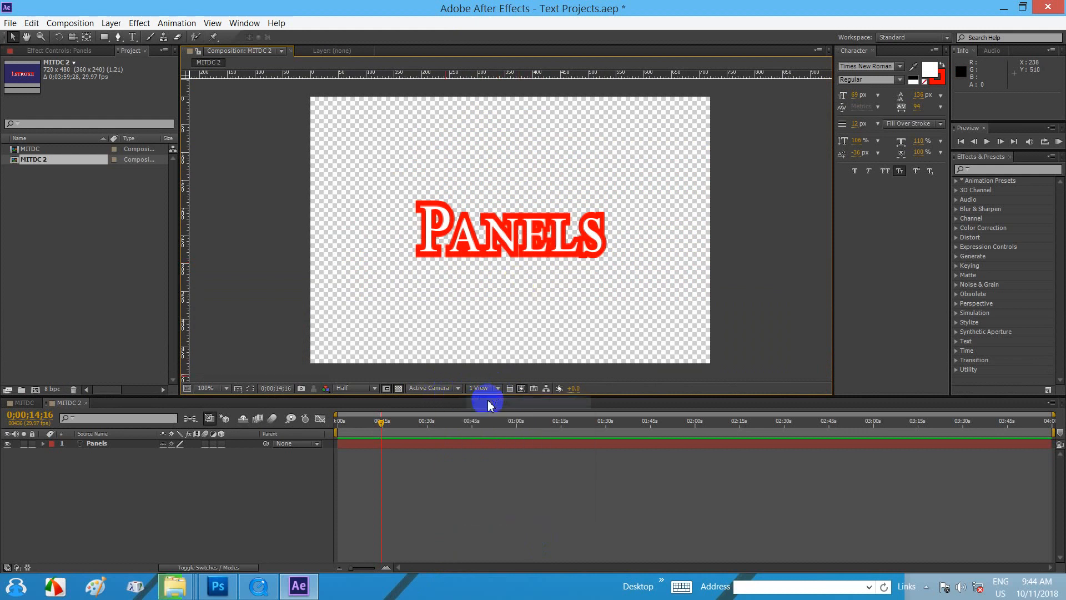
left_click(489, 394)
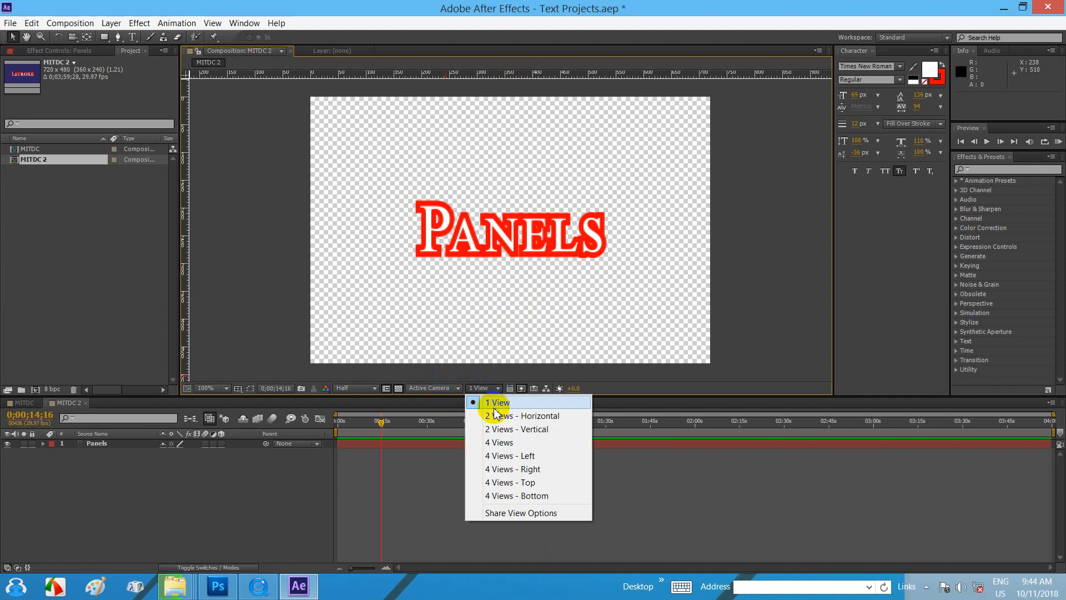
left_click(491, 404)
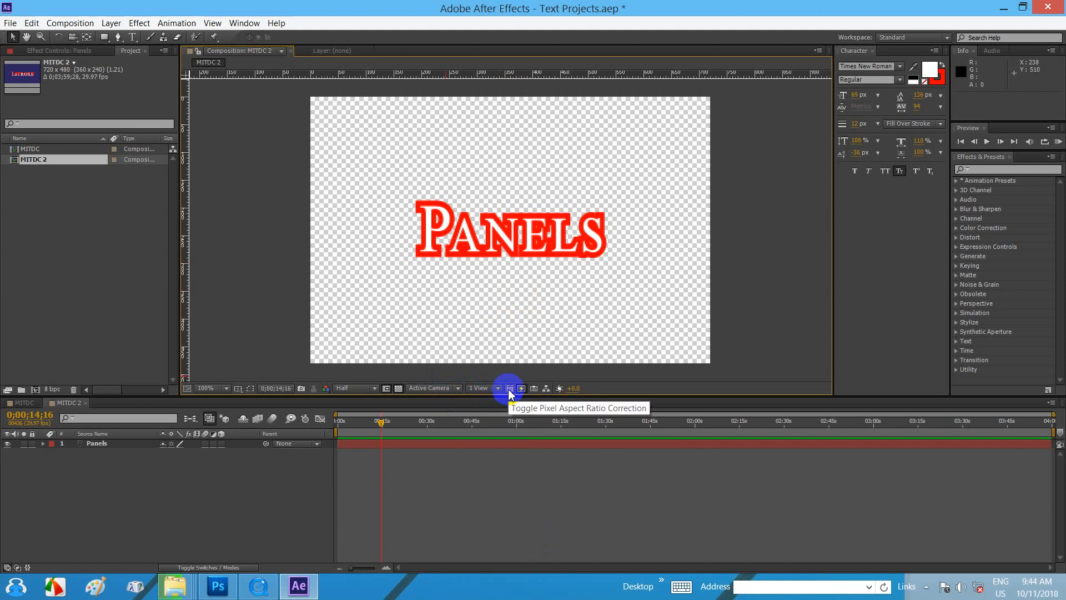
- Toggle Pixel Aspect Ratio Correction on and off repeatedly to compare the composition, and leave it enabled
left_click(509, 390)
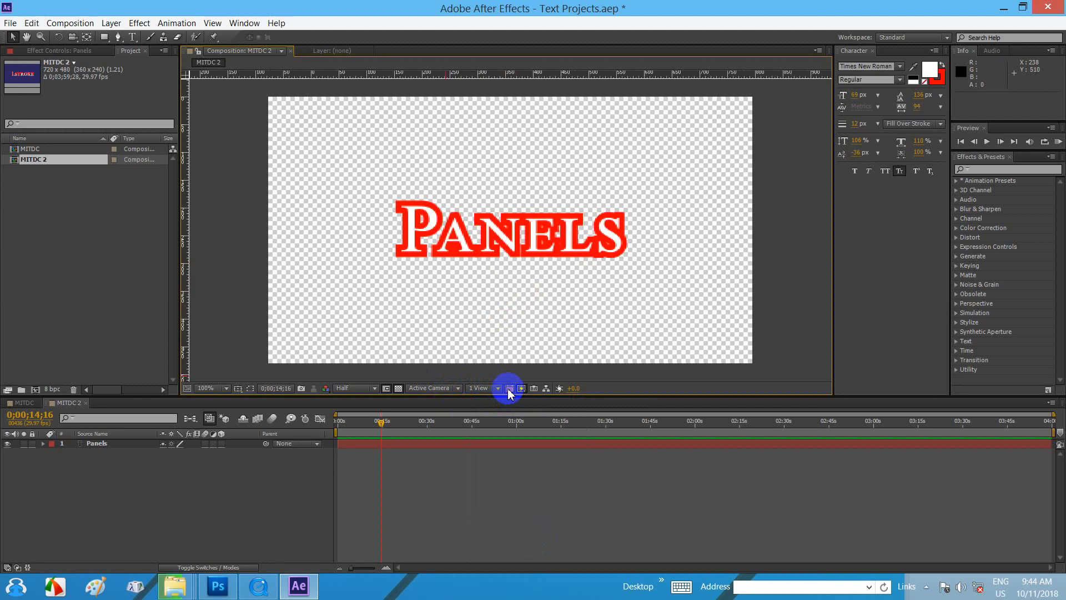
left_click(509, 390)
left_click(509, 389)
left_click(510, 390)
left_click(509, 390)
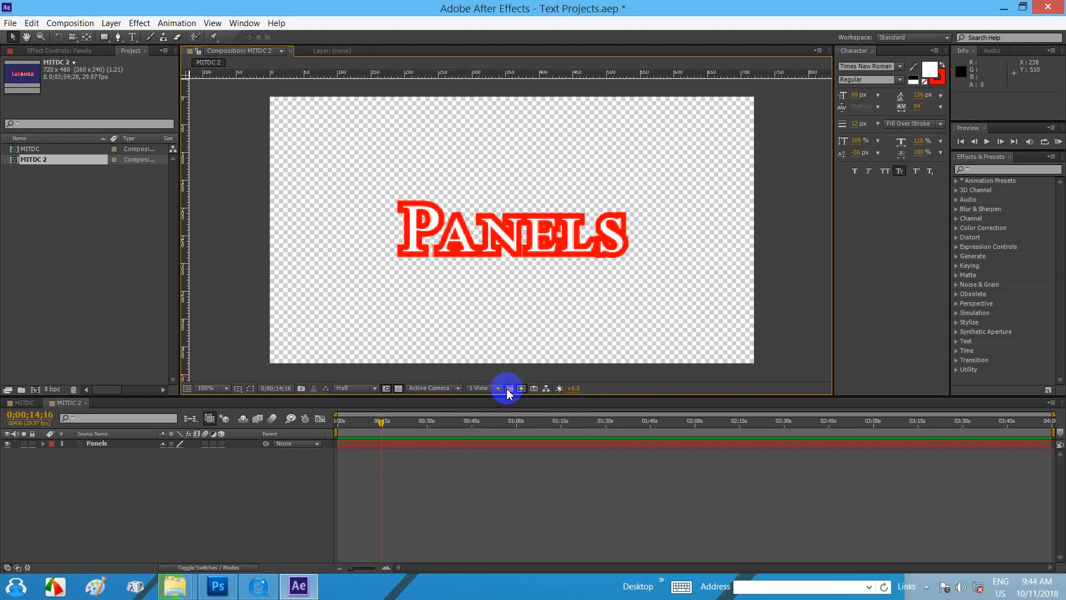
left_click(509, 390)
left_click(508, 390)
left_click(505, 390)
left_click(506, 389)
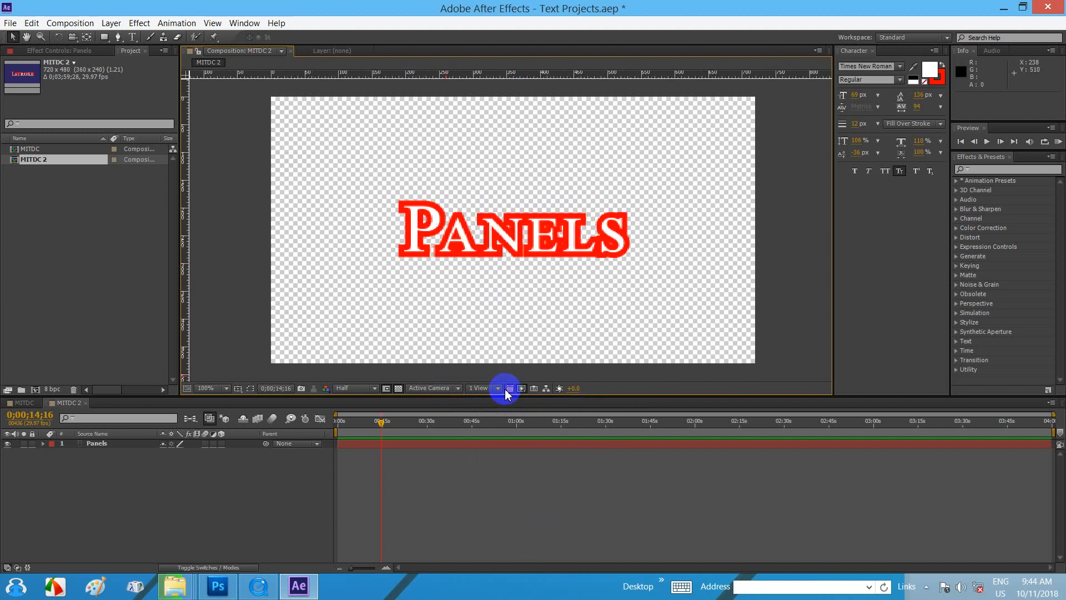
left_click(506, 389)
left_click(506, 390)
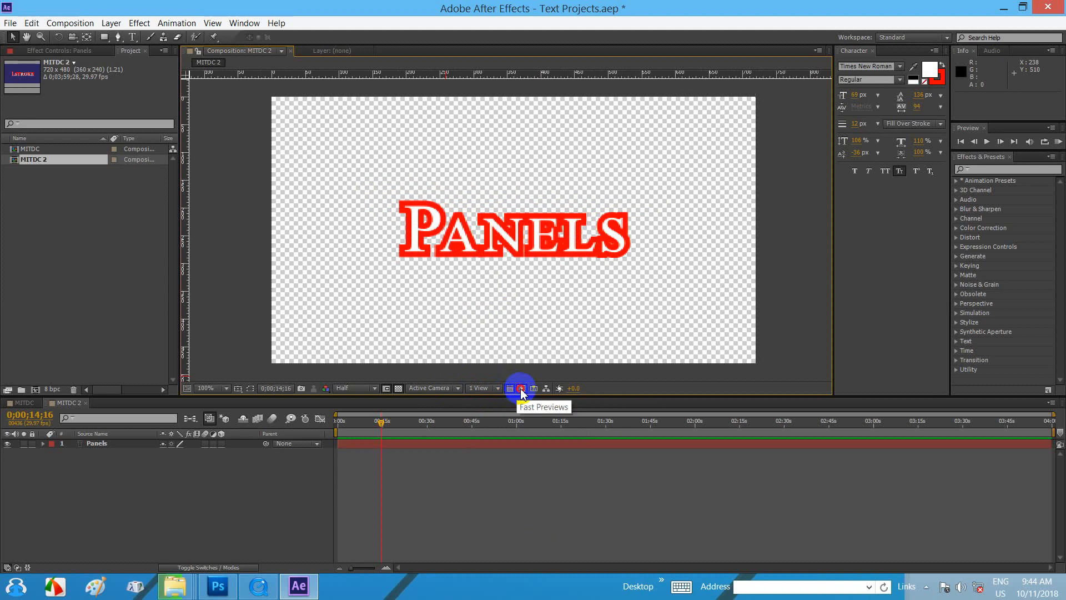
- Set the Fast Previews mode to Wireframe, and replace it with Fast Draft
left_click(521, 389)
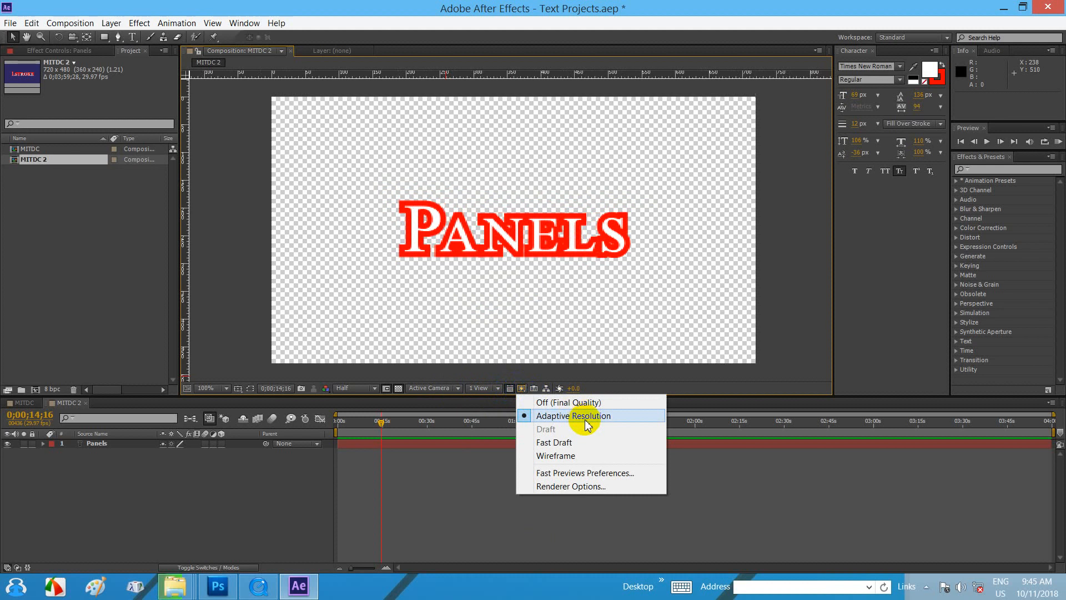
left_click(579, 455)
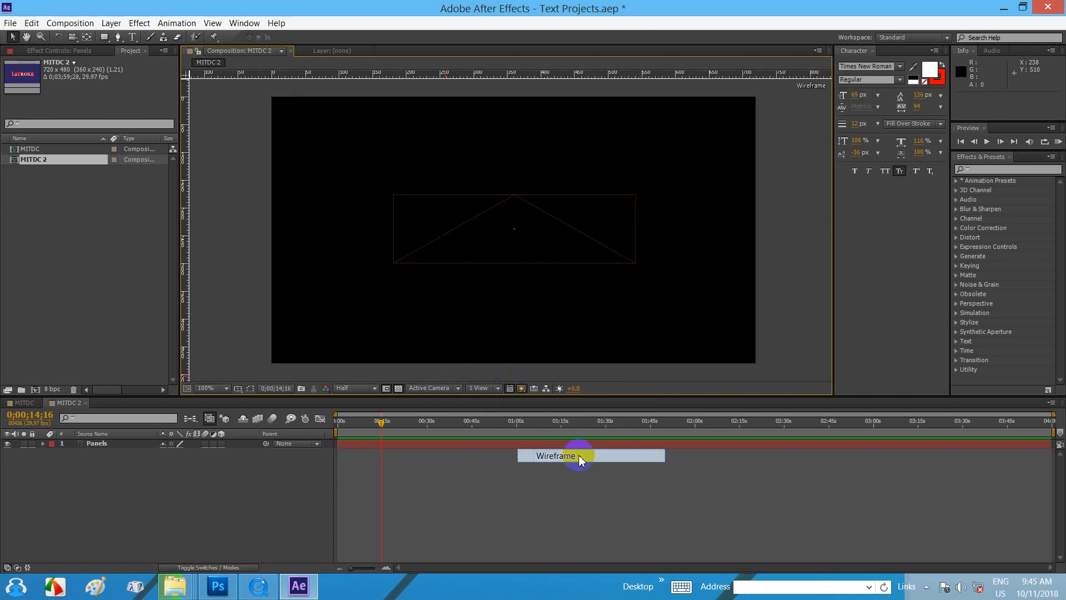
left_click(521, 388)
left_click(553, 443)
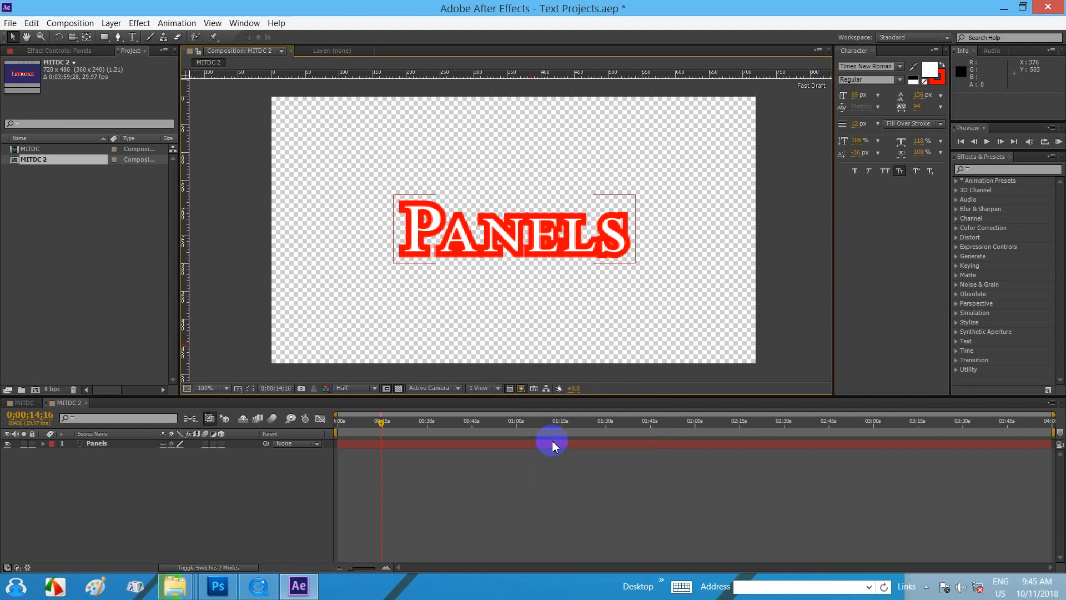
- Review the Fast Previews preferences, moving the dialog lower over the composition, and accept them without changing any setting
left_click(522, 388)
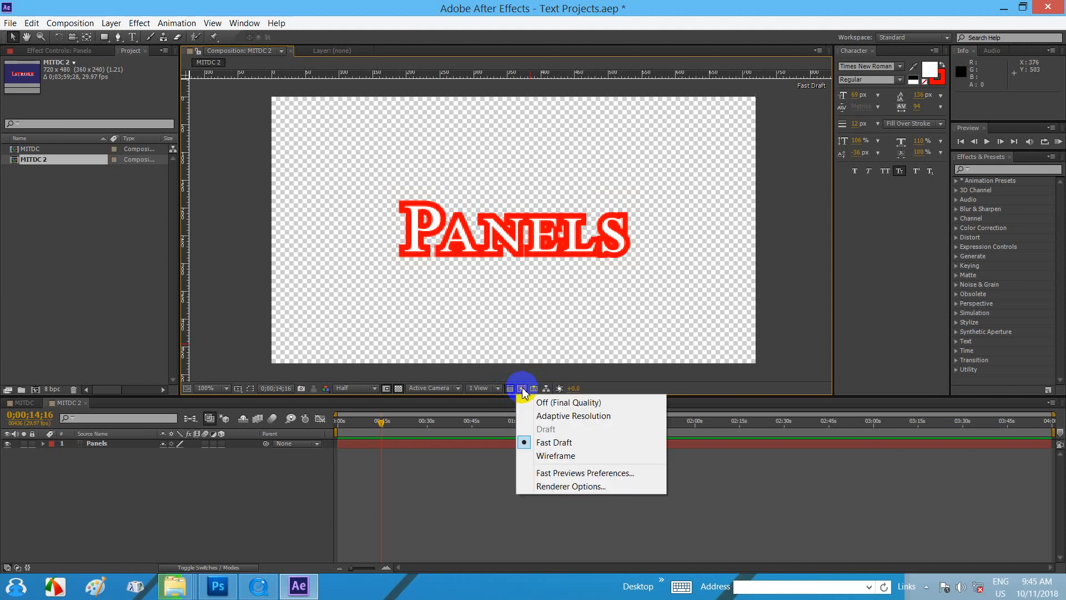
left_click(551, 472)
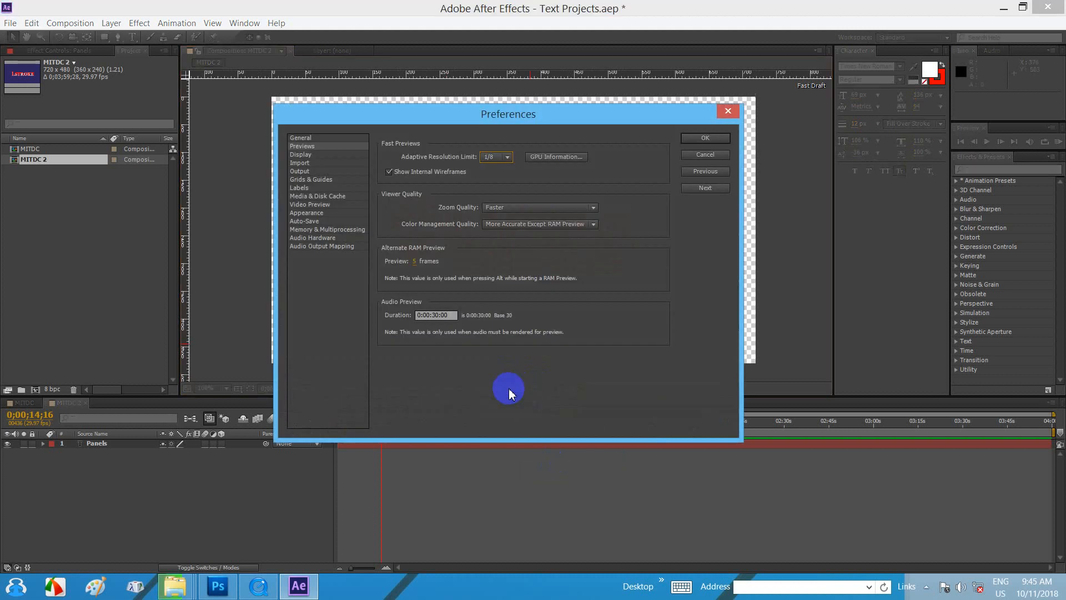
left_click_drag(488, 114, 467, 175)
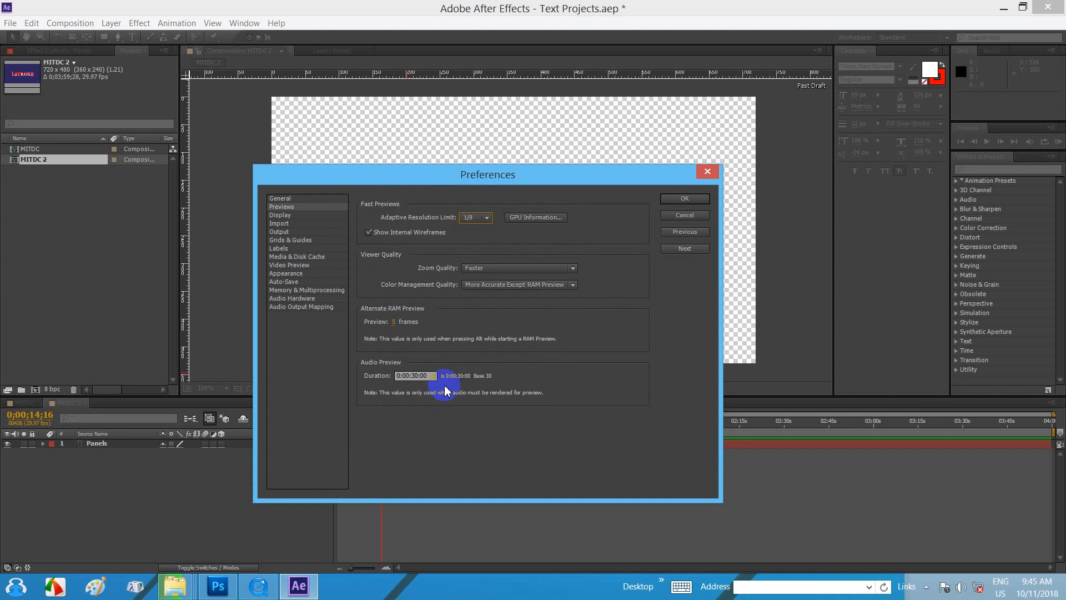
left_click(680, 198)
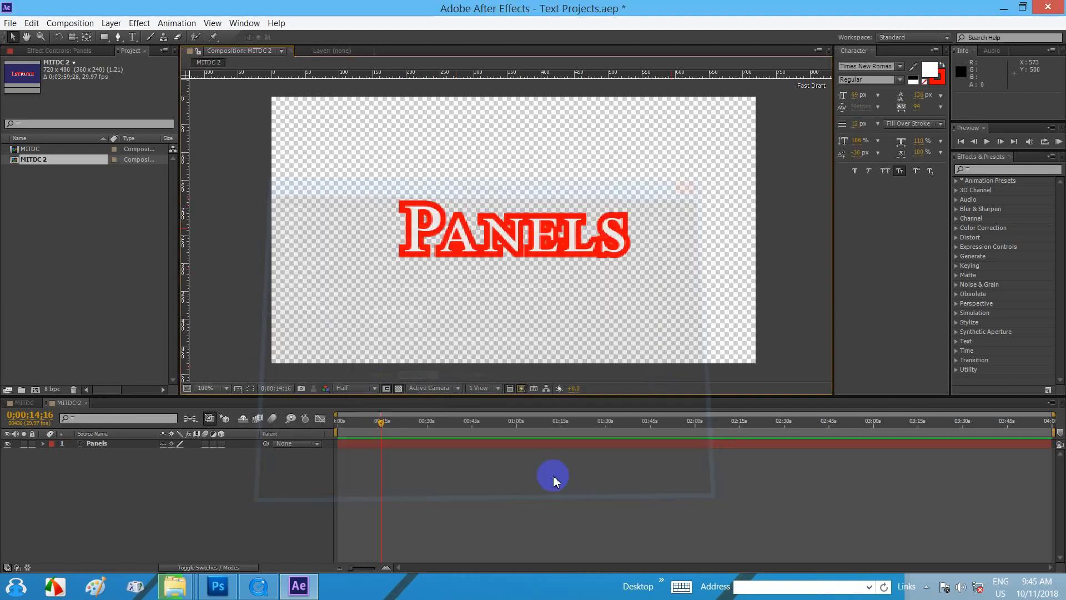
- View the flowchart of the MITDC 2 composition, shift its node around the view, and close the flowchart
left_click(547, 389)
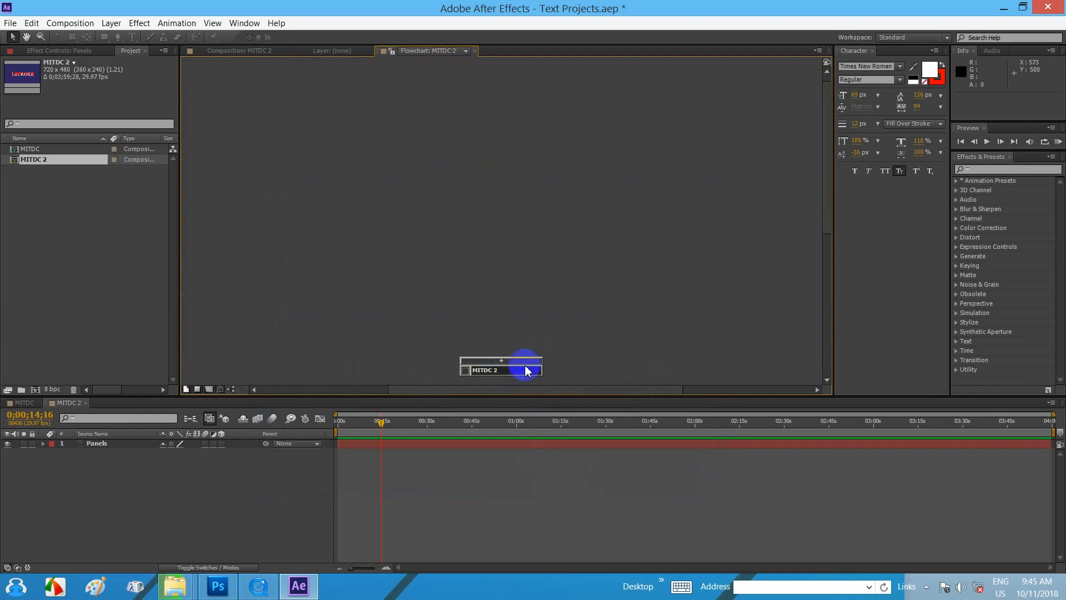
left_click_drag(488, 371, 366, 167)
left_click_drag(562, 389, 472, 390)
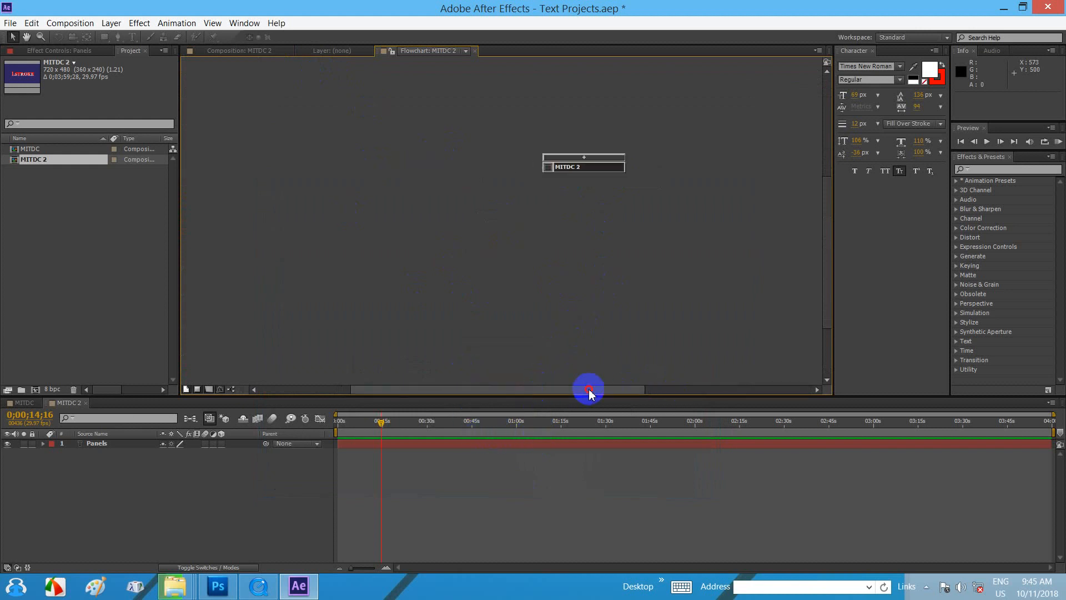
left_click_drag(588, 390, 437, 390)
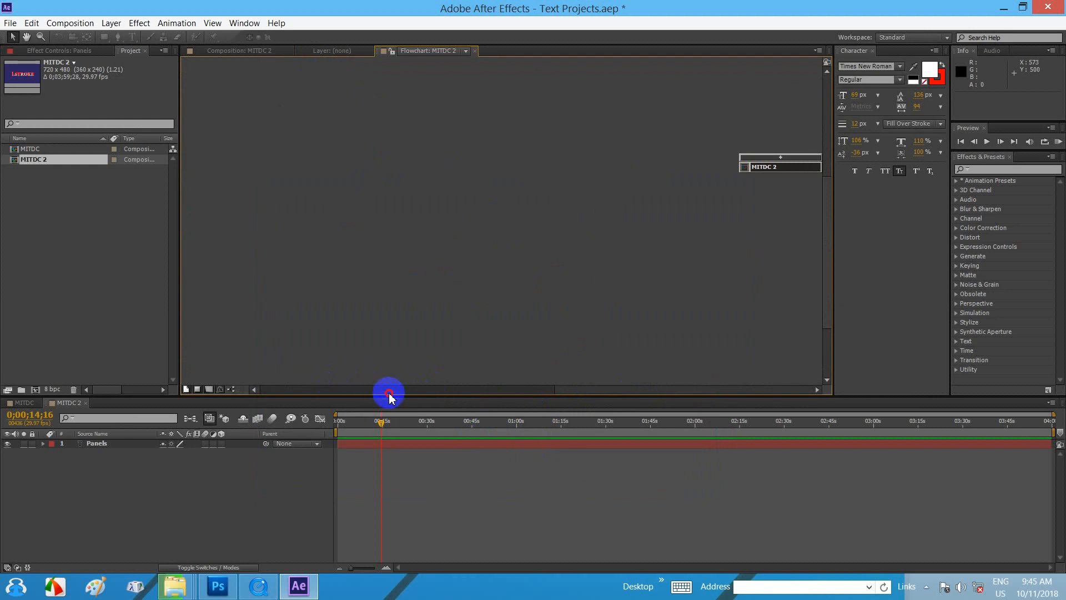
left_click(473, 51)
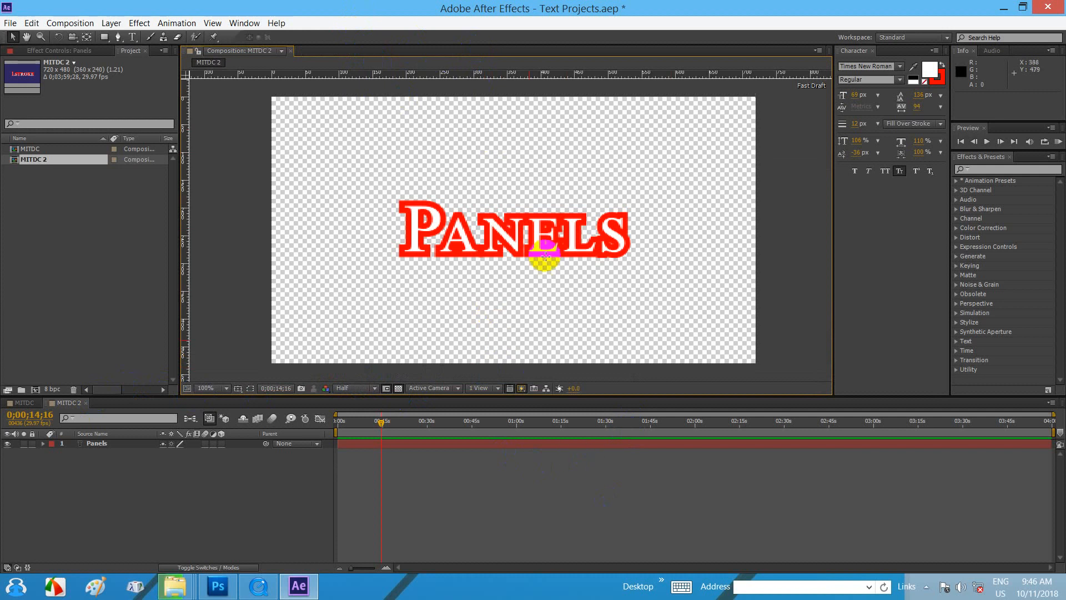
scroll(540, 255, "down", 1)
scroll(540, 255, "up", 1)
scroll(541, 259, "down", 1)
scroll(541, 259, "up", 1)
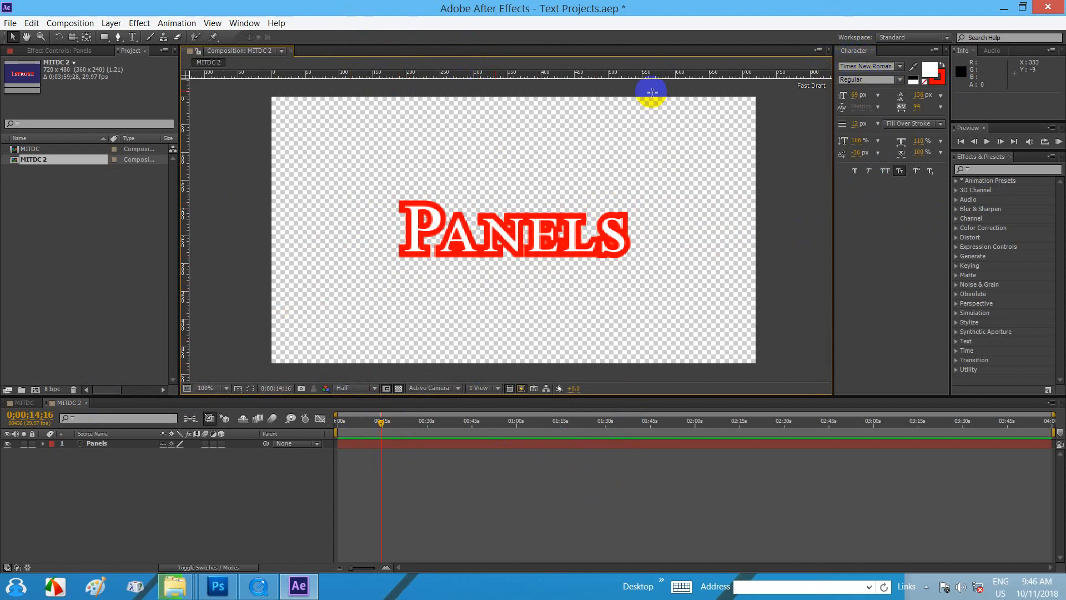
- Close the Character panel and hide the Tools panel
left_click(874, 50)
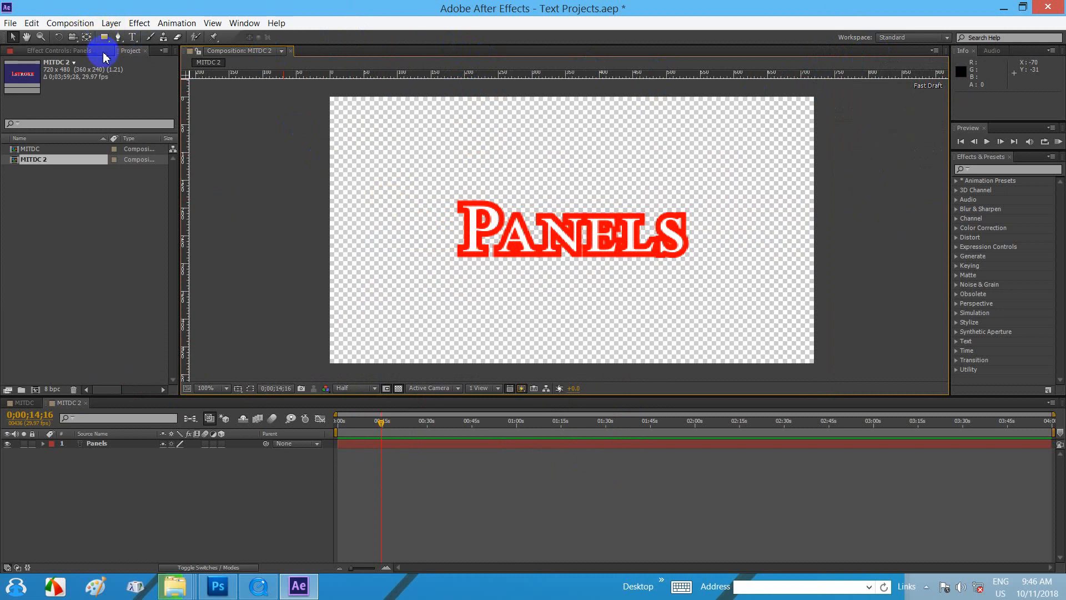
key("ctrl+1")
- Reset the Standard workspace to its default panel layout, and minimize the application window to show the desktop
left_click(244, 23)
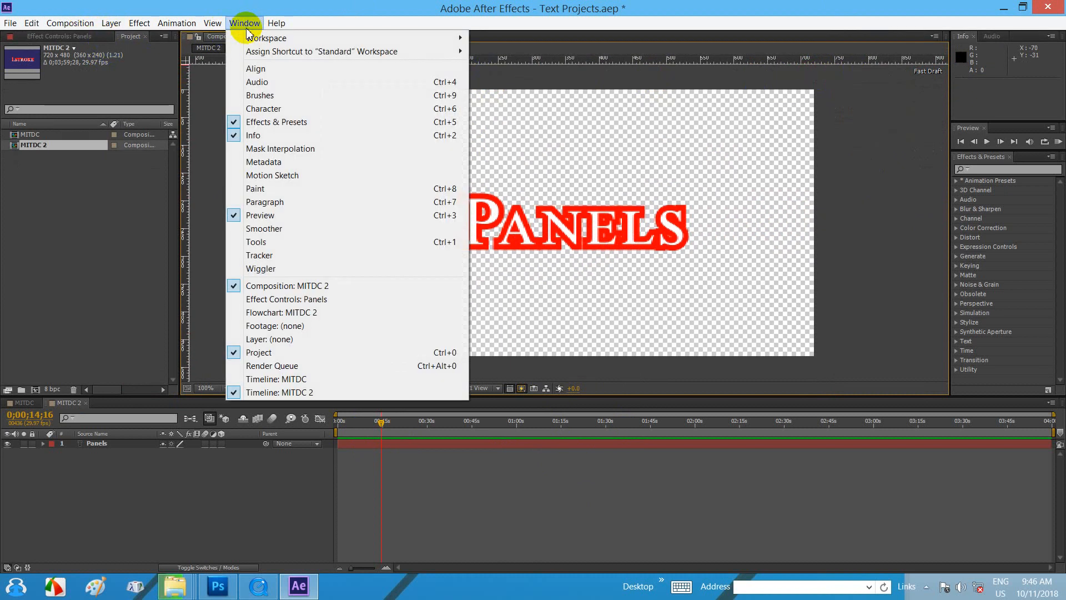
mouse_move(352, 38)
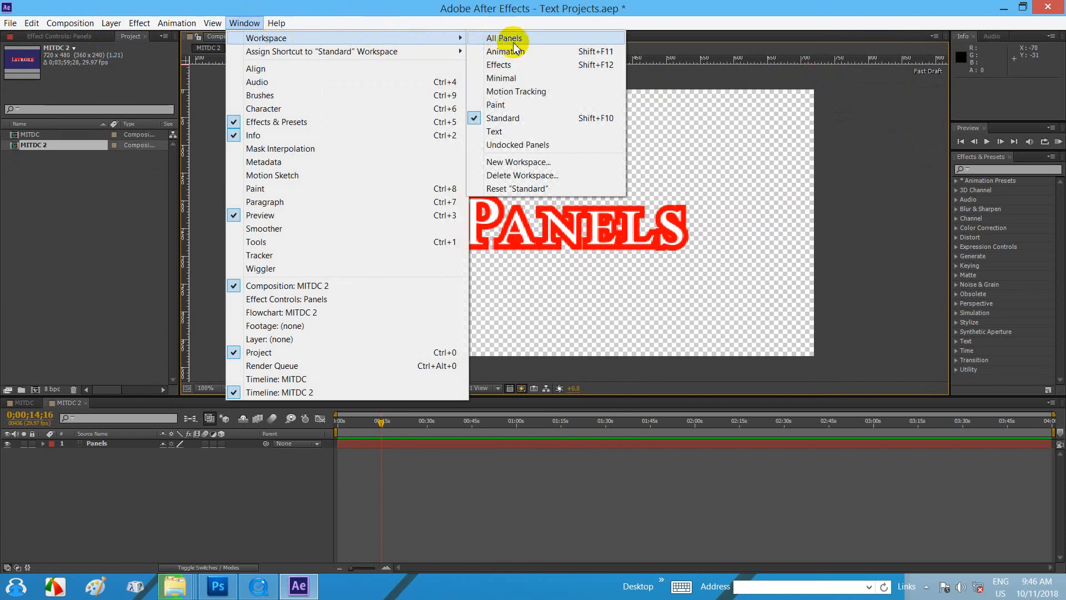
left_click(516, 188)
left_click(564, 307)
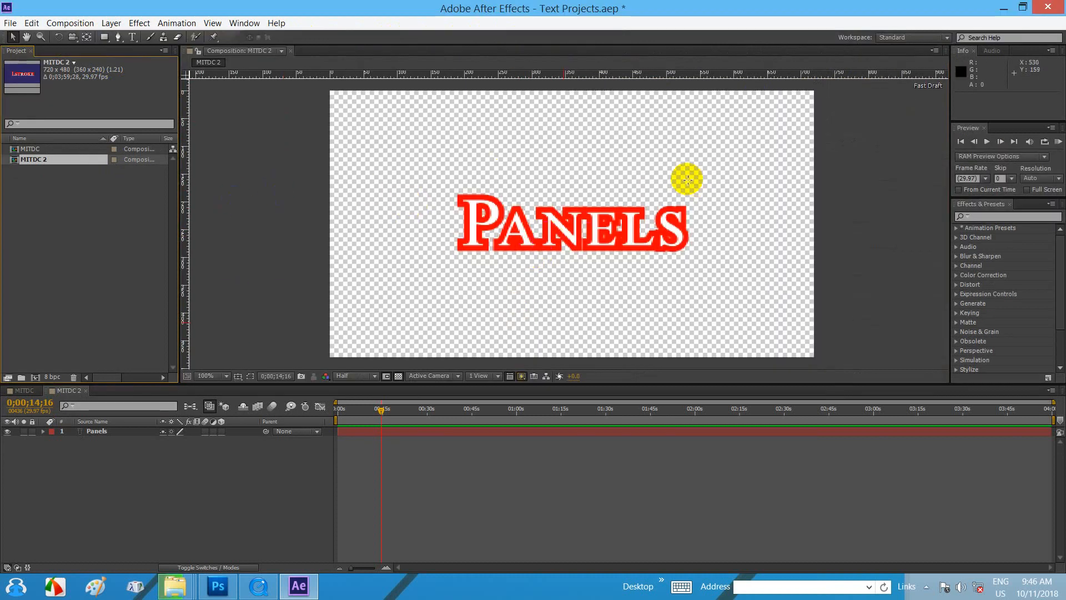
left_click(1002, 9)
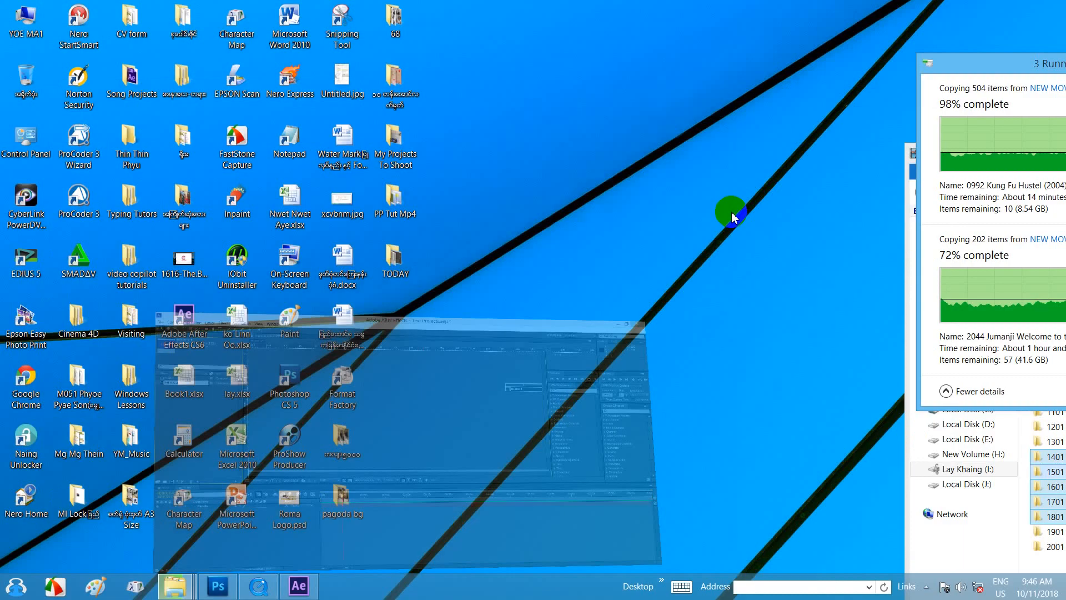